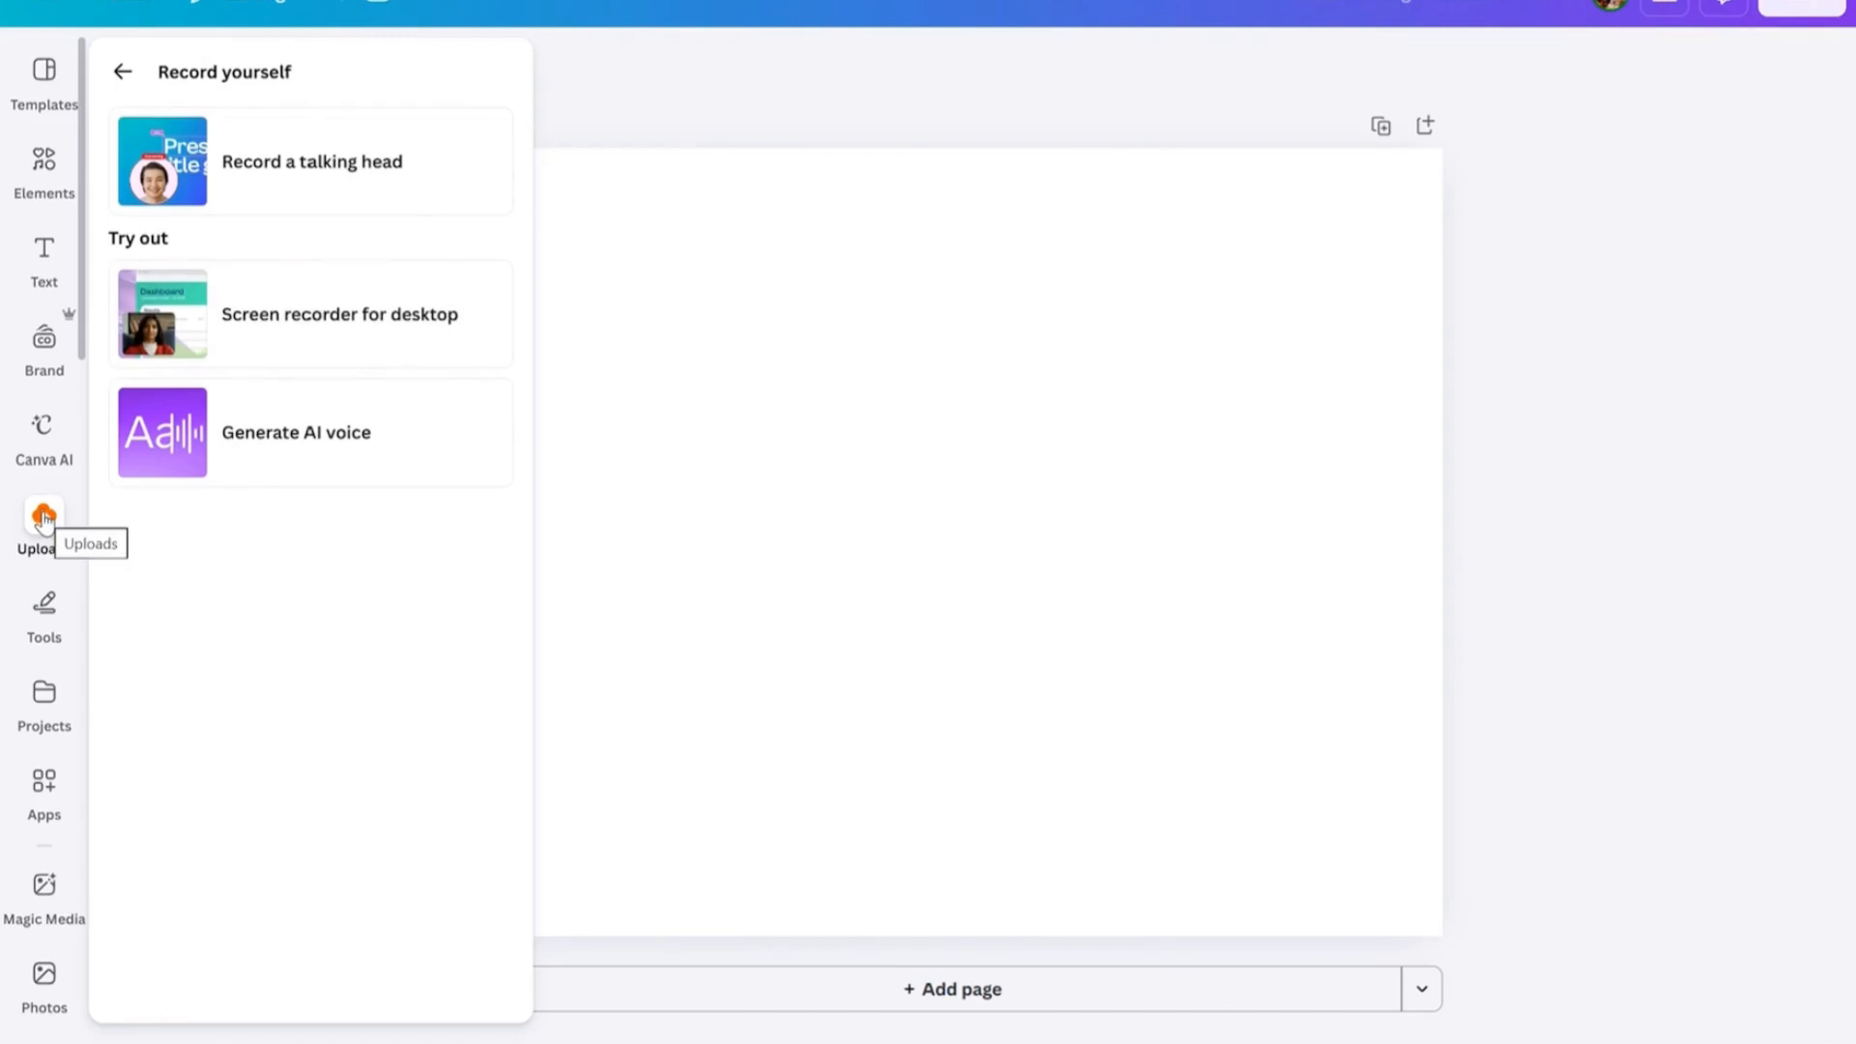
left_click(120, 77)
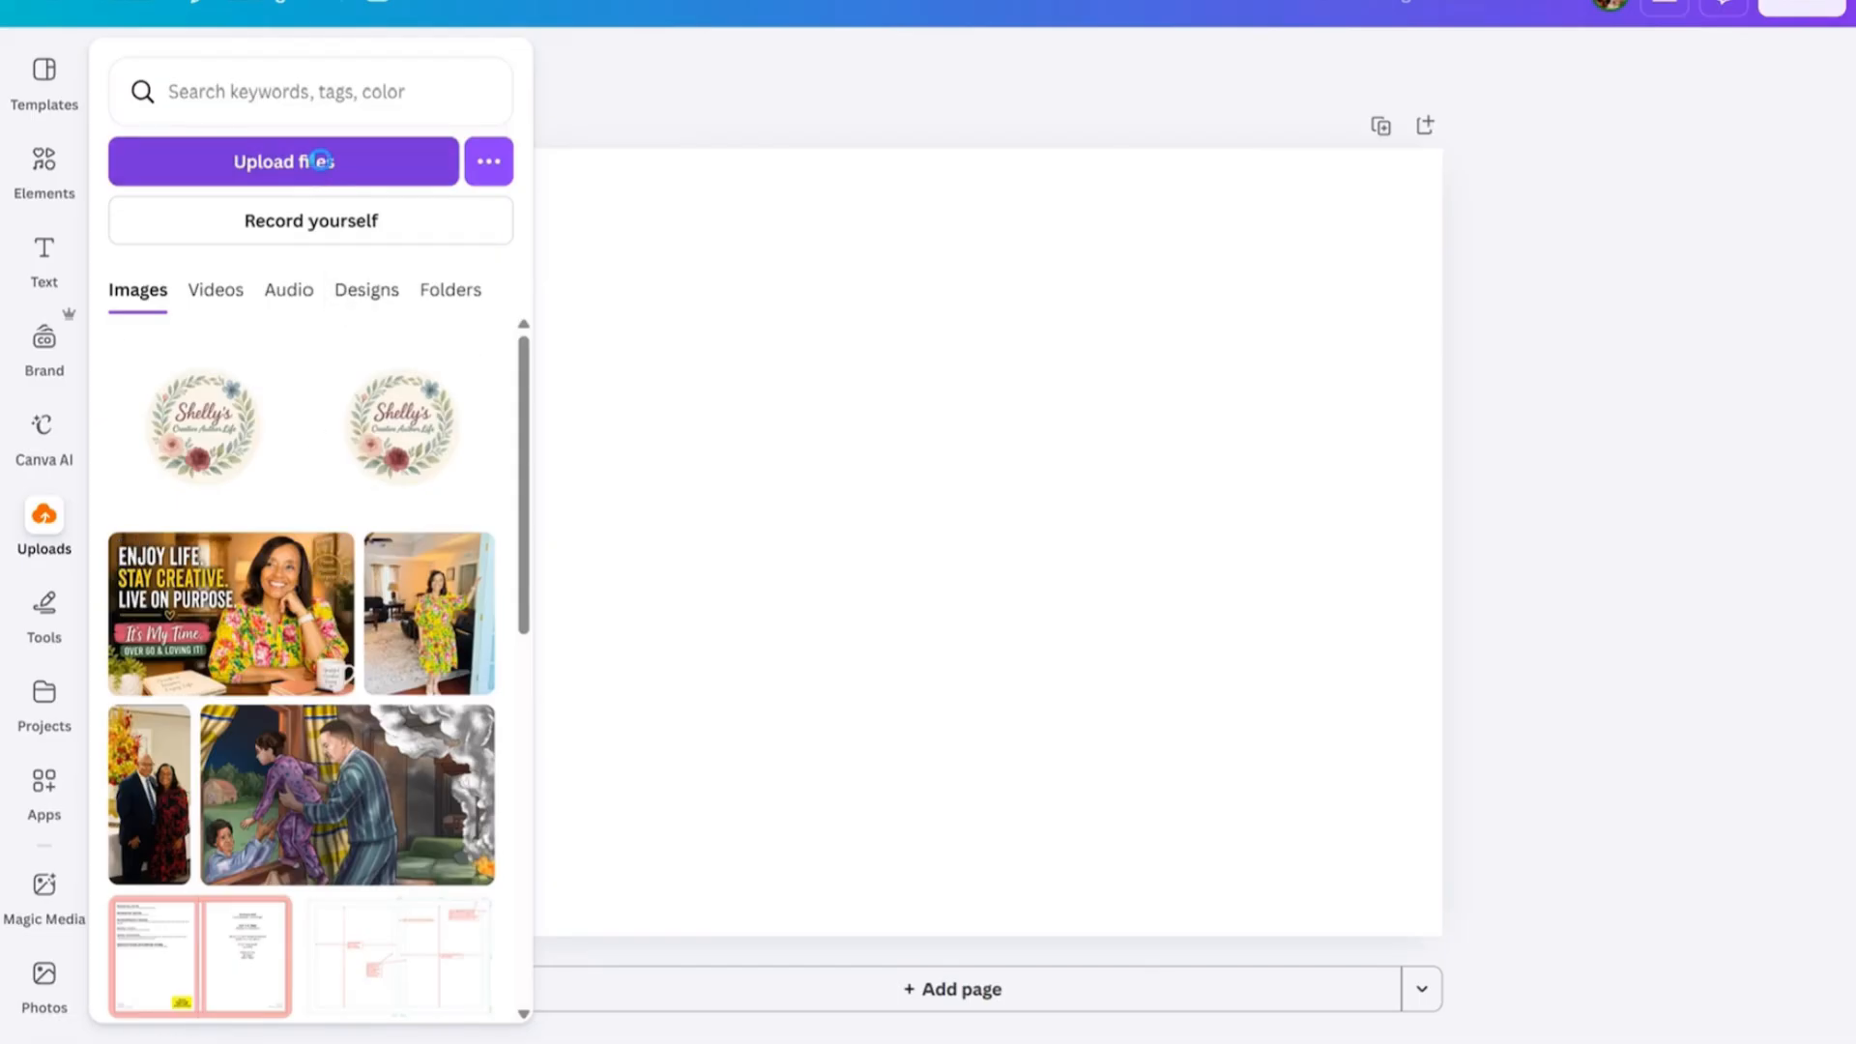
left_click(322, 160)
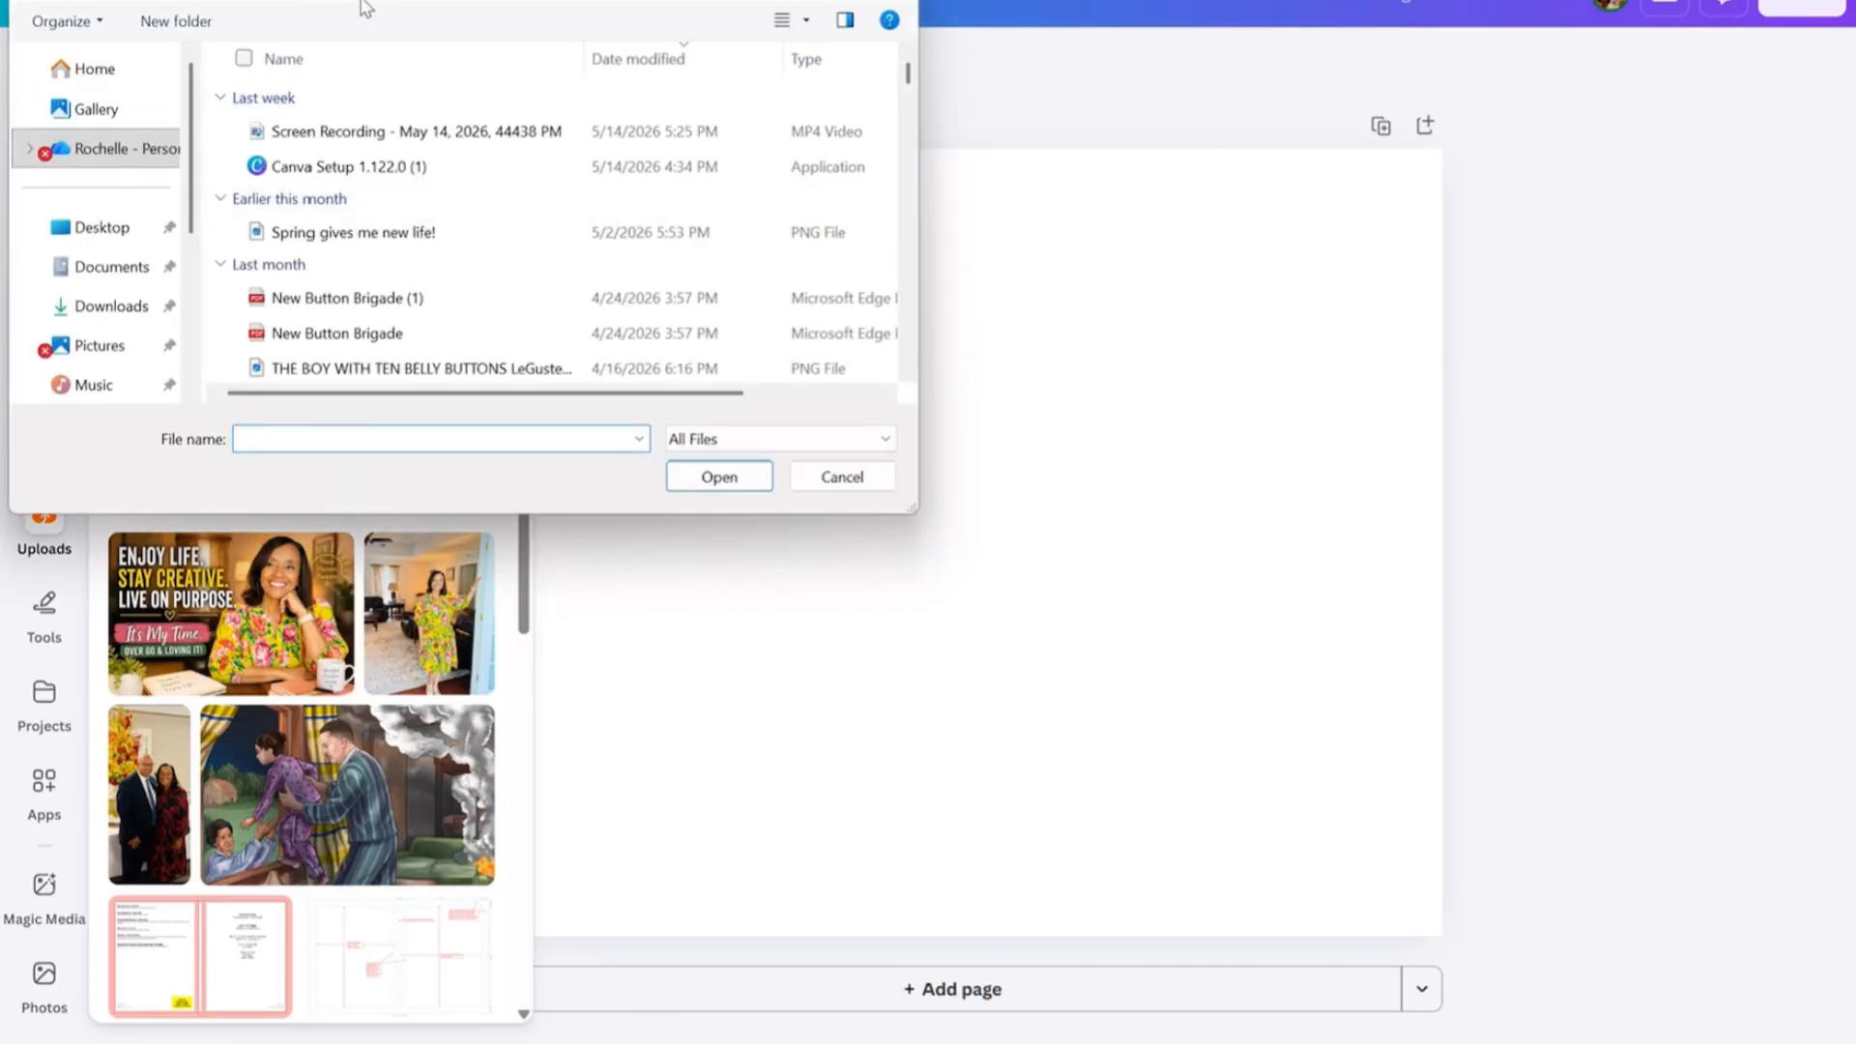
left_click(824, 483)
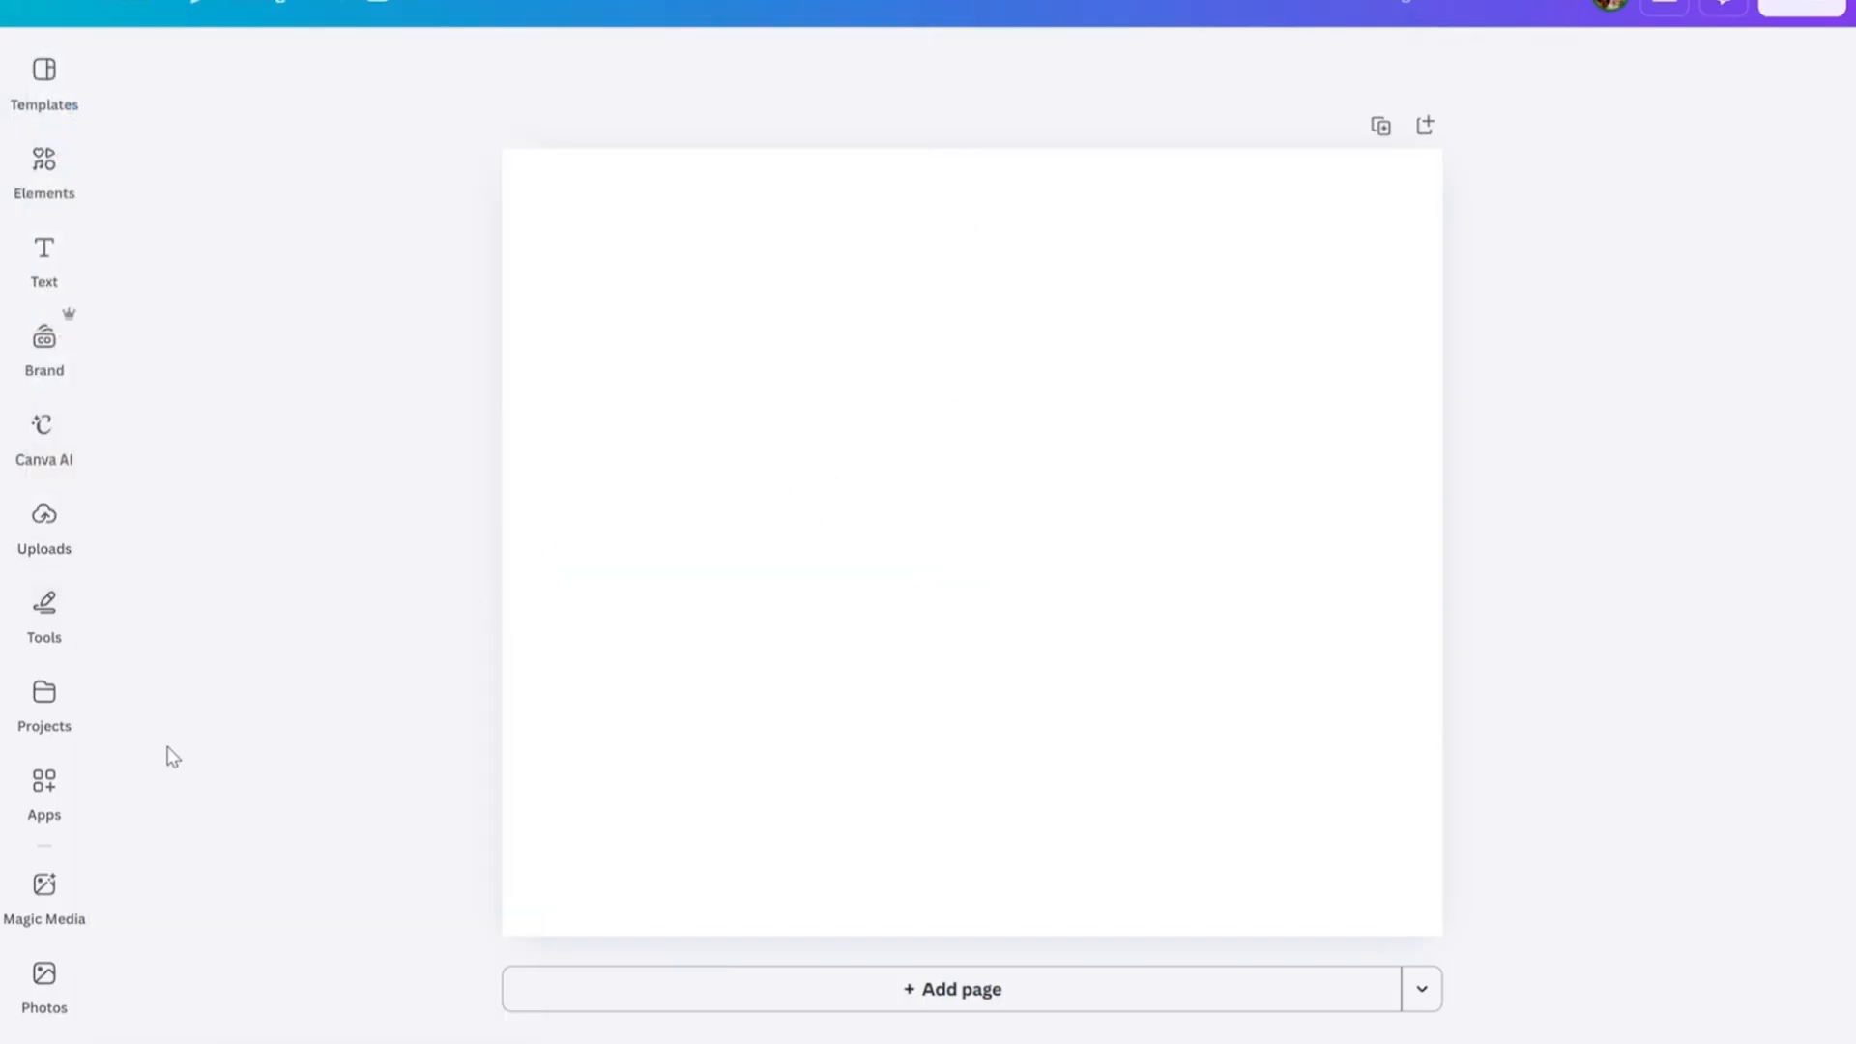
Find the portrait photo of the couple beside the Christmas tree among the uploaded images and add it to the blank page.
left_click(43, 522)
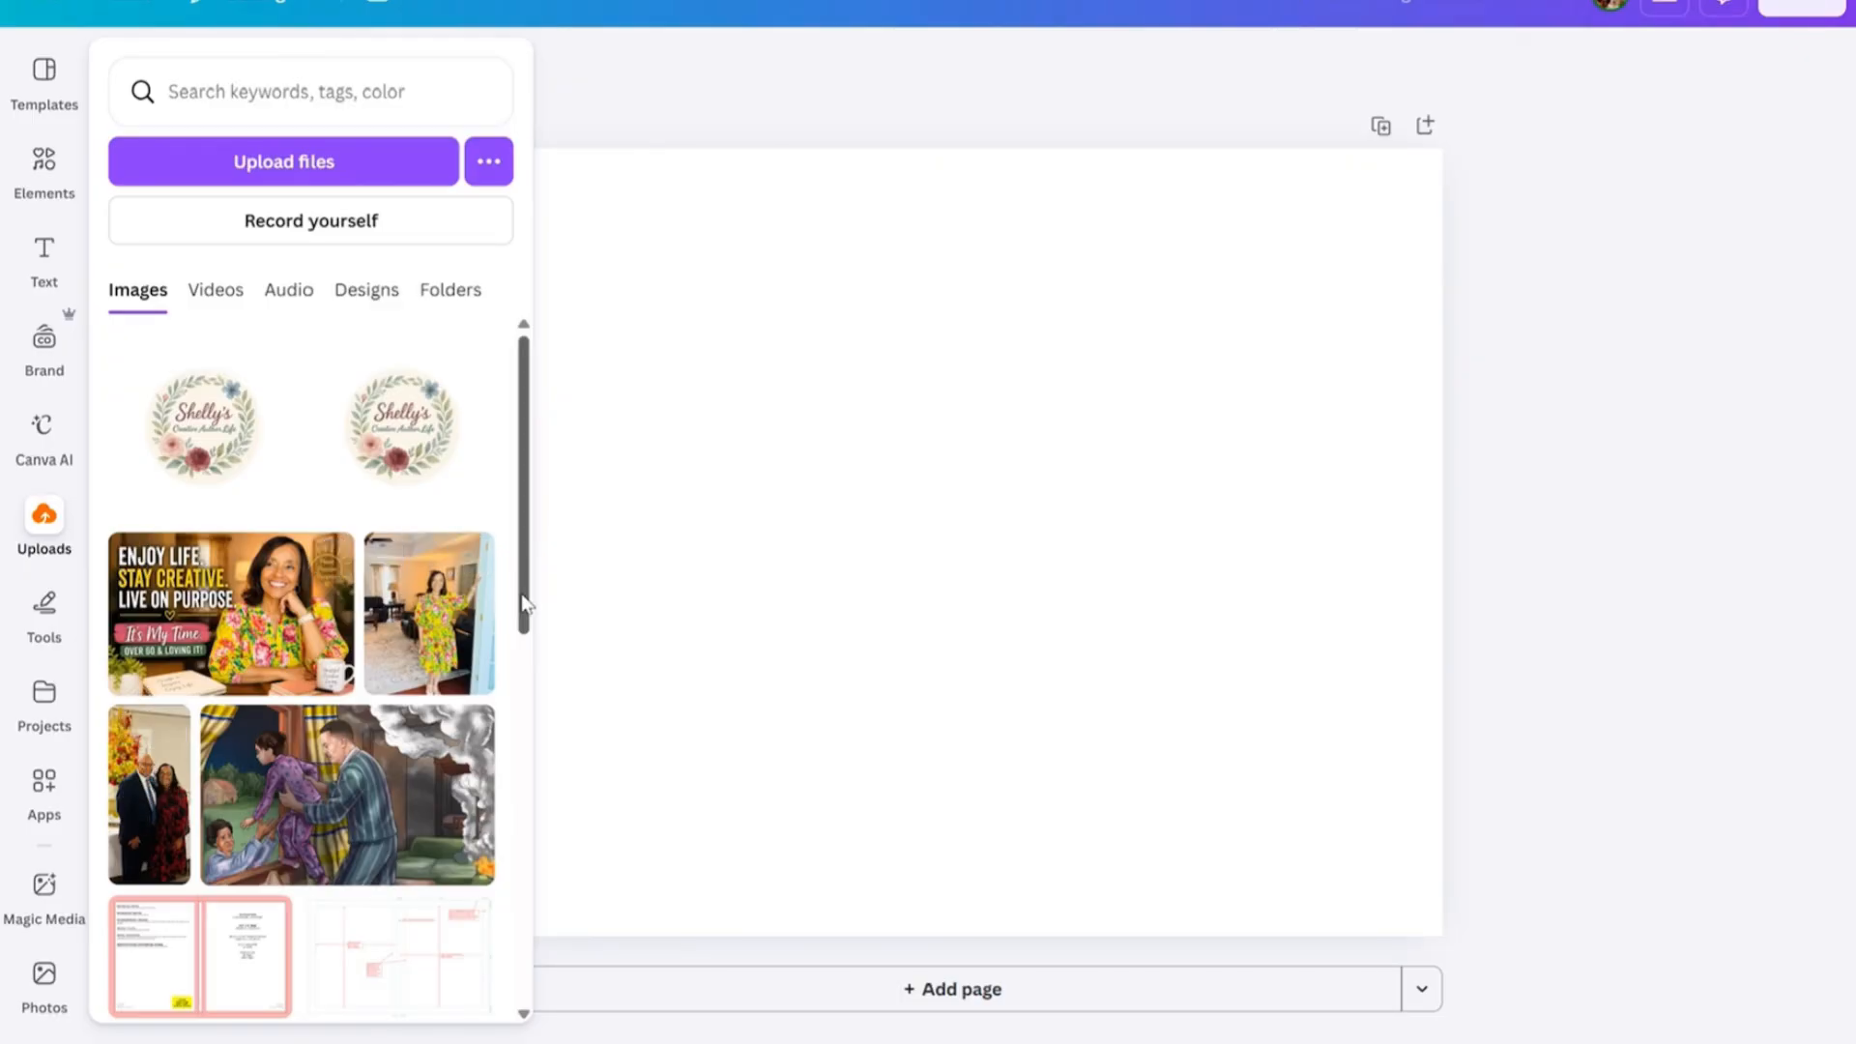
left_click_drag(526, 604, 543, 1040)
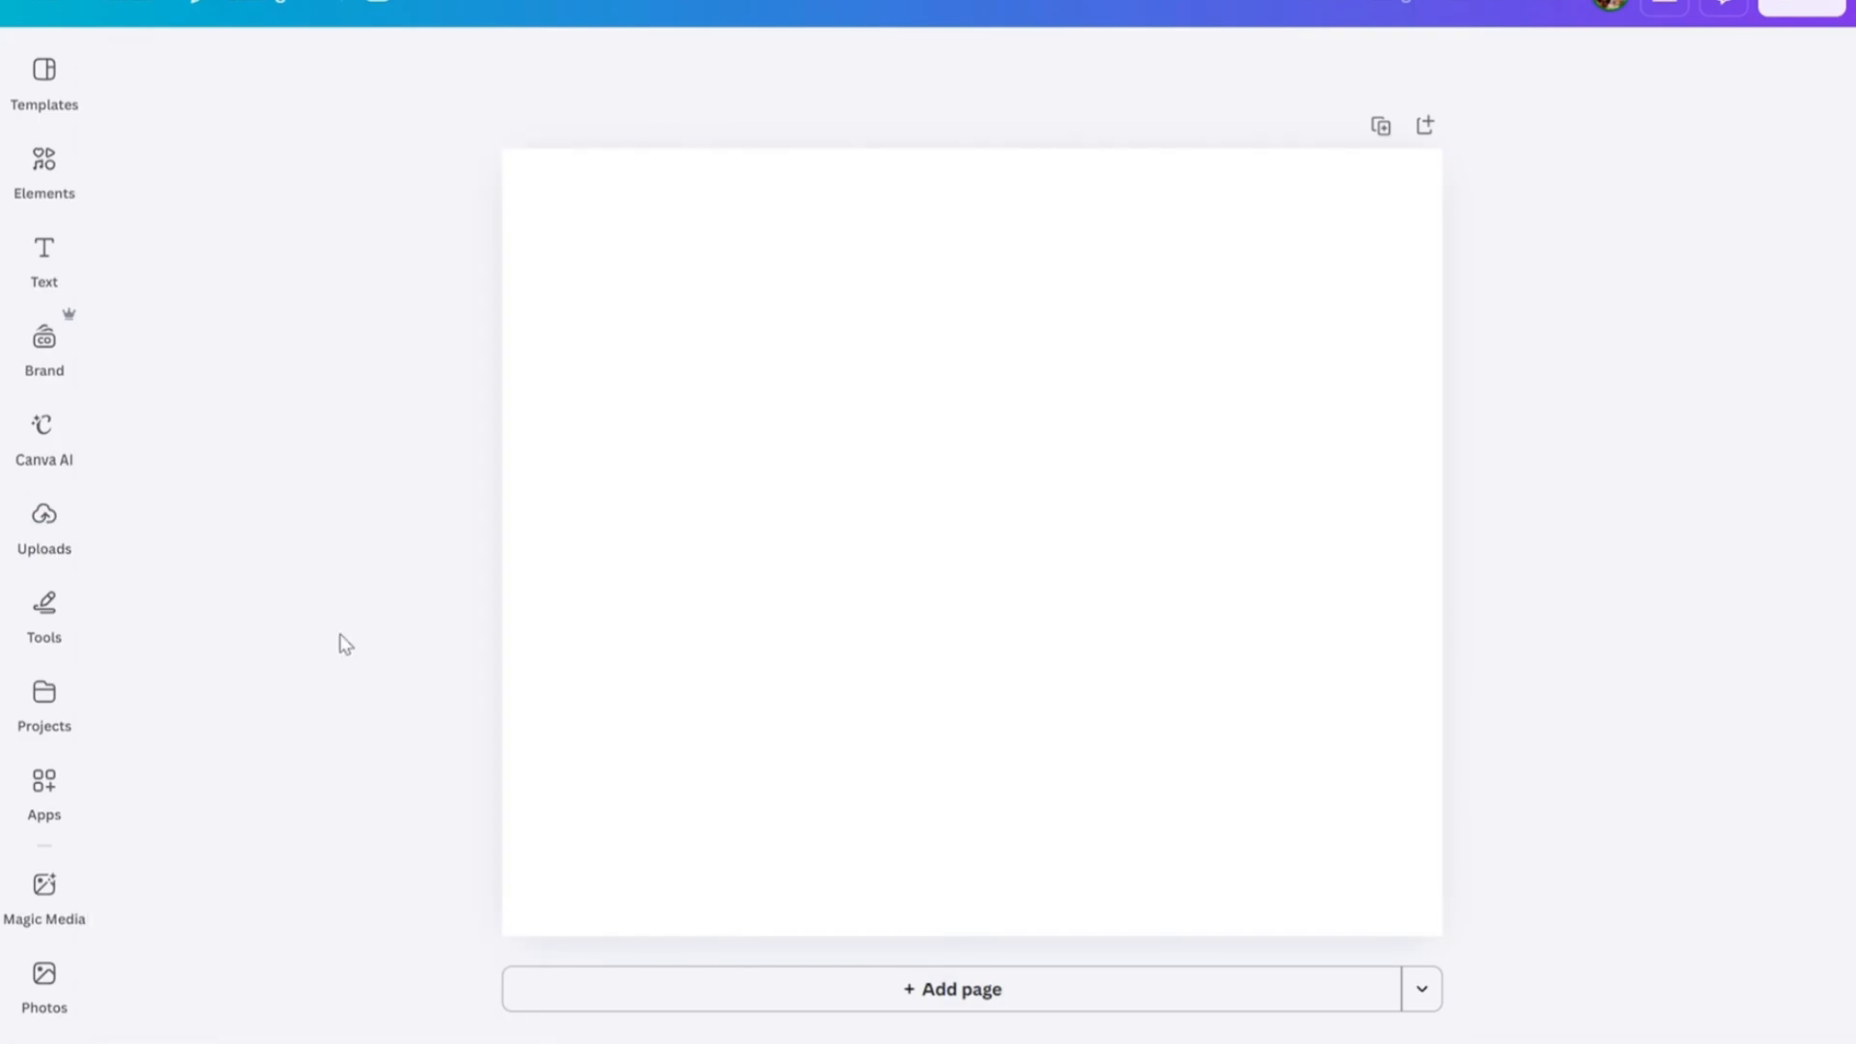
left_click(83, 548)
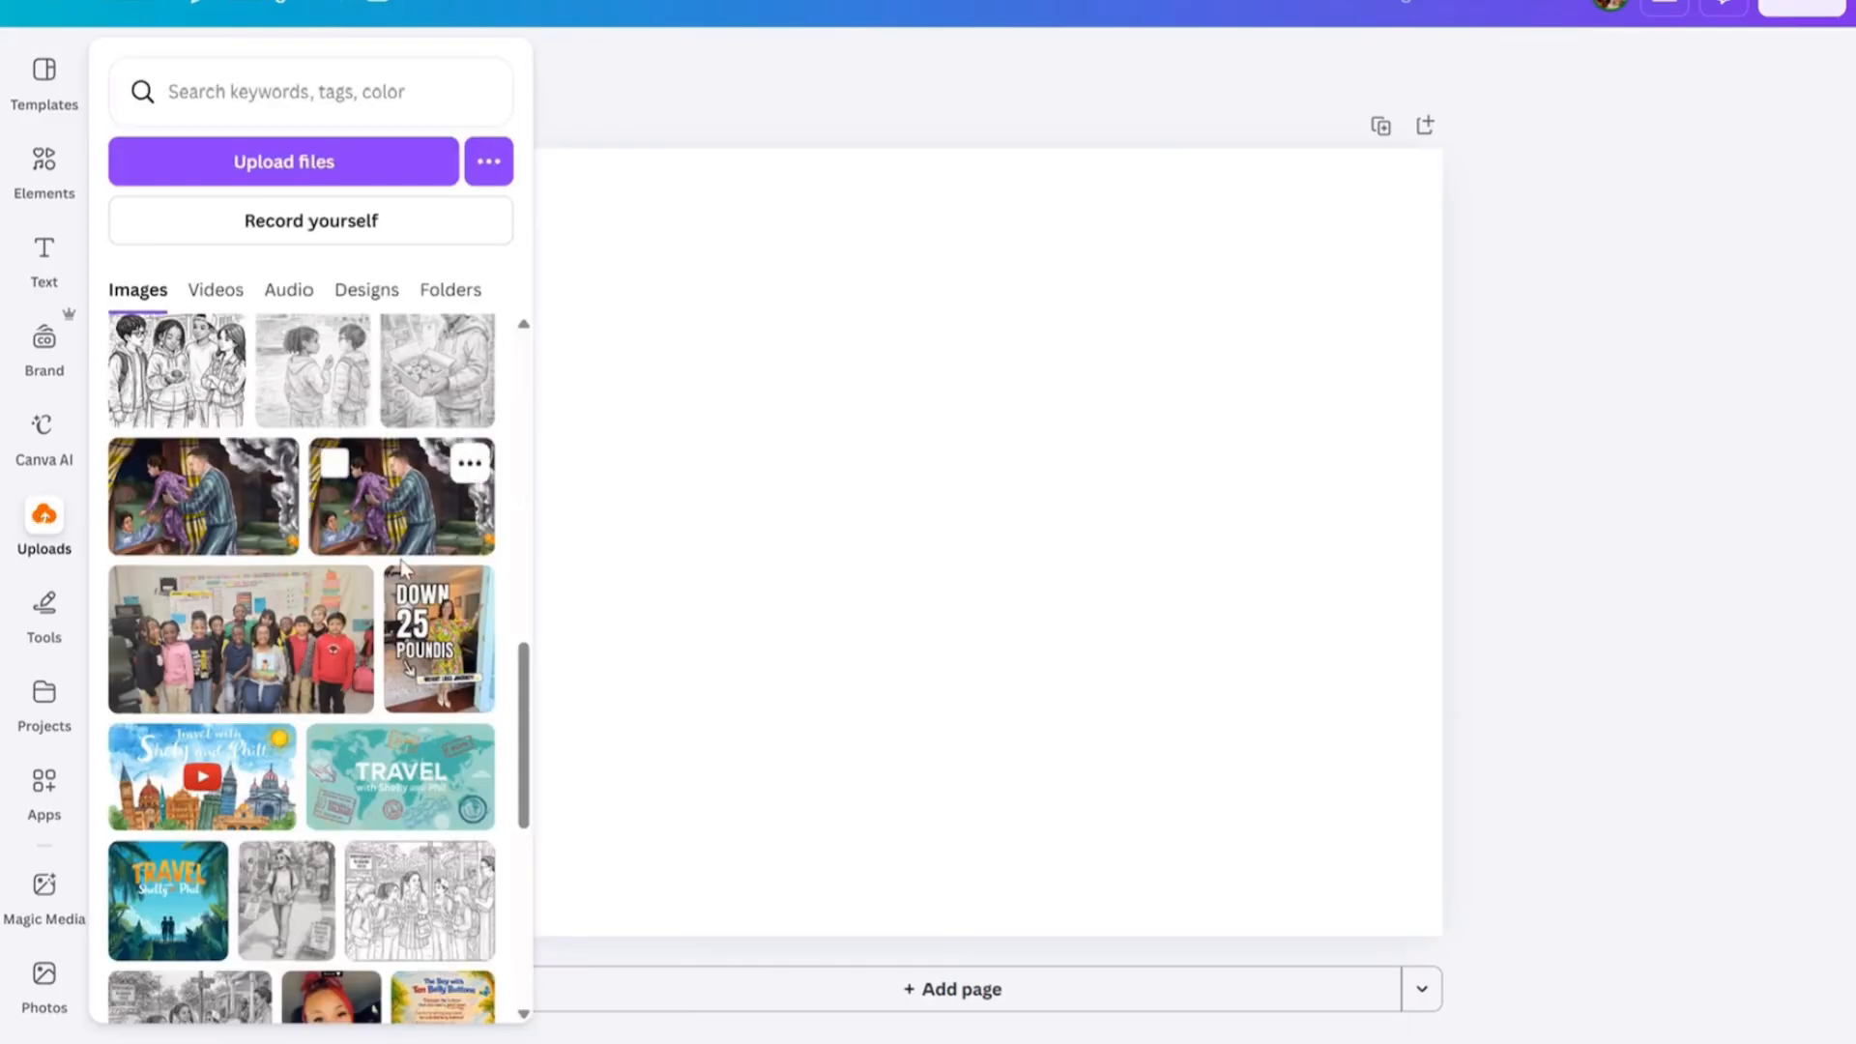
left_click(538, 723)
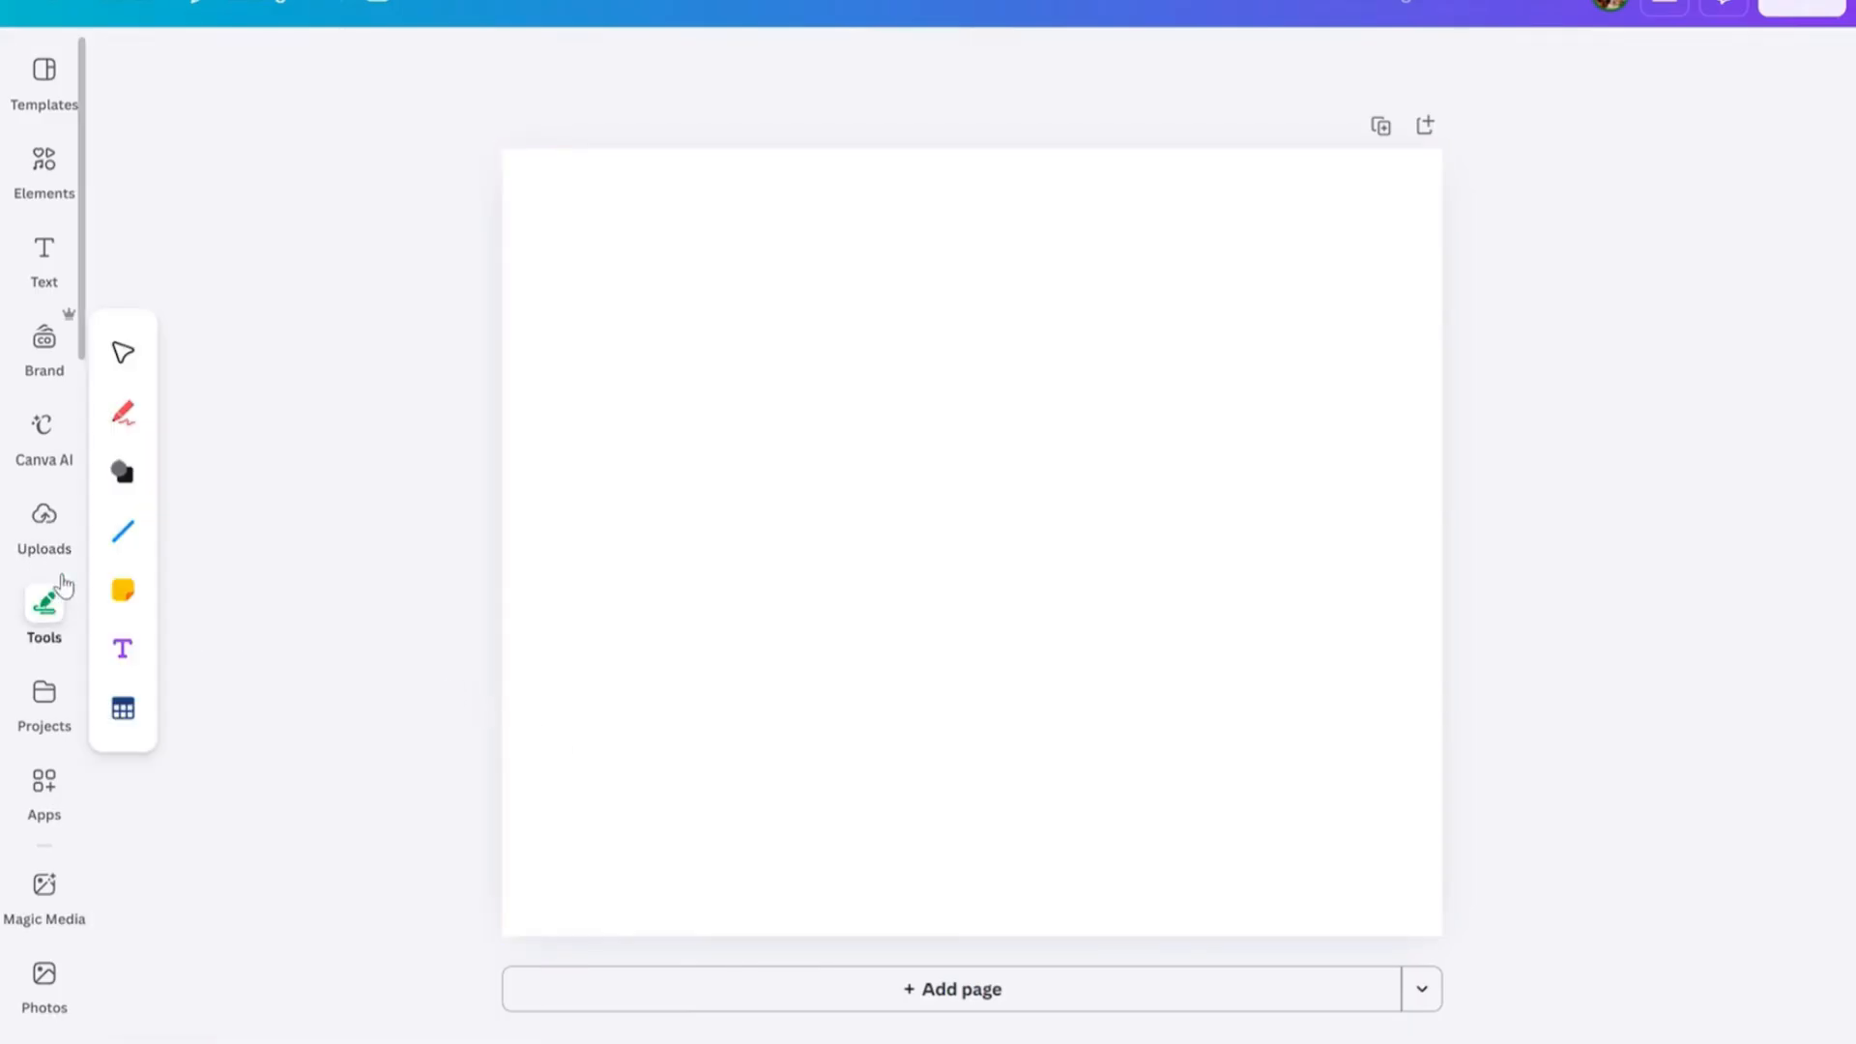
left_click(47, 529)
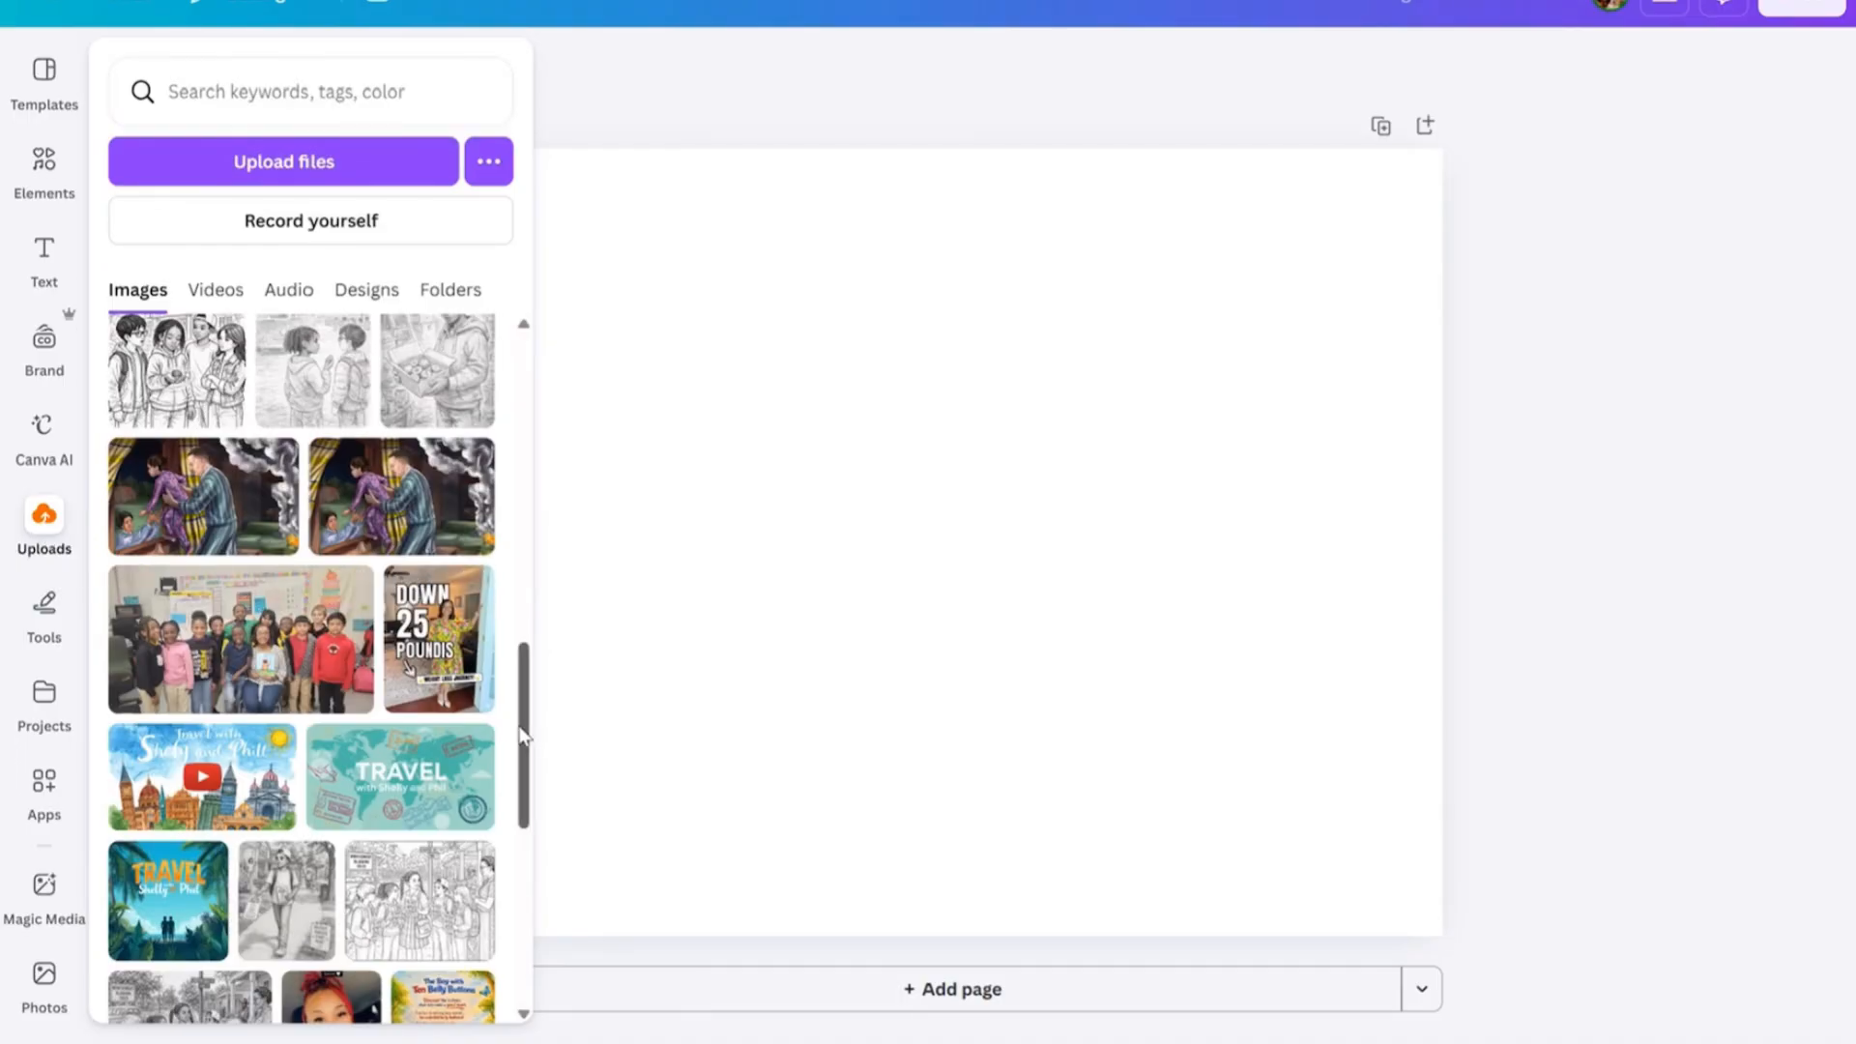
left_click_drag(519, 736, 527, 467)
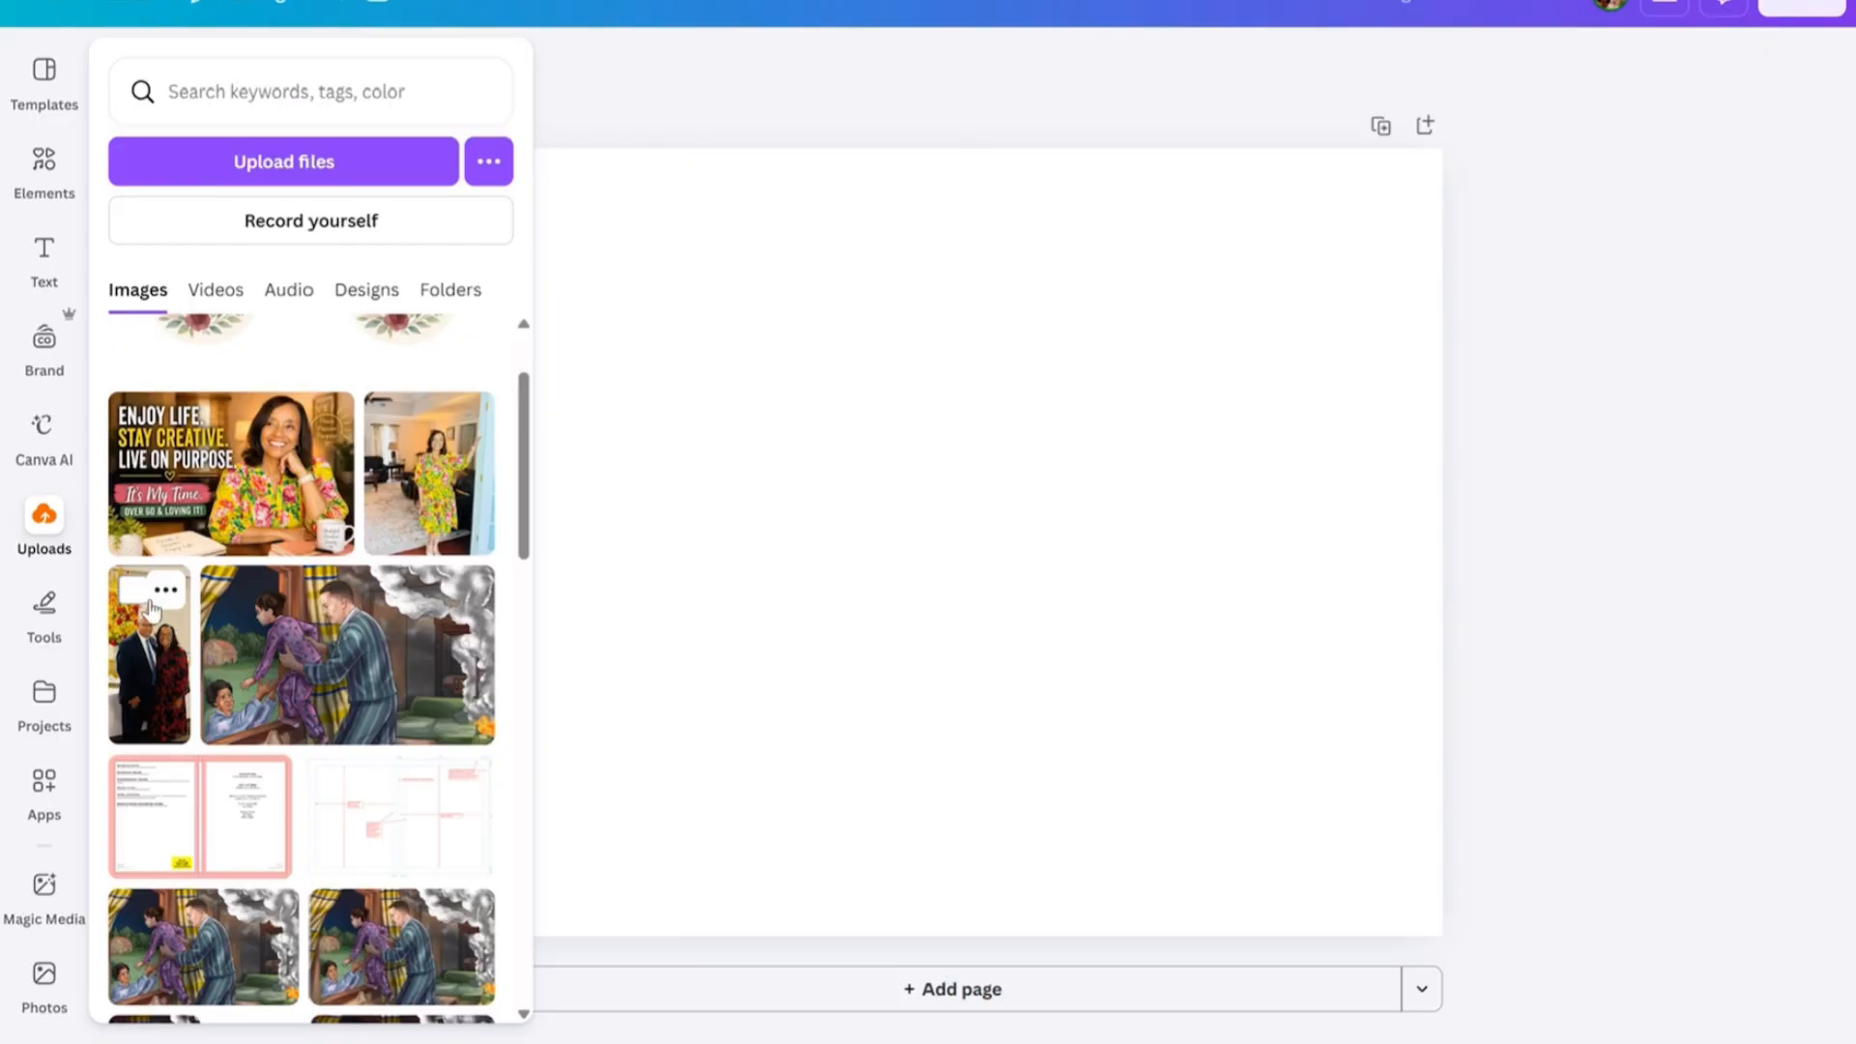
left_click(150, 664)
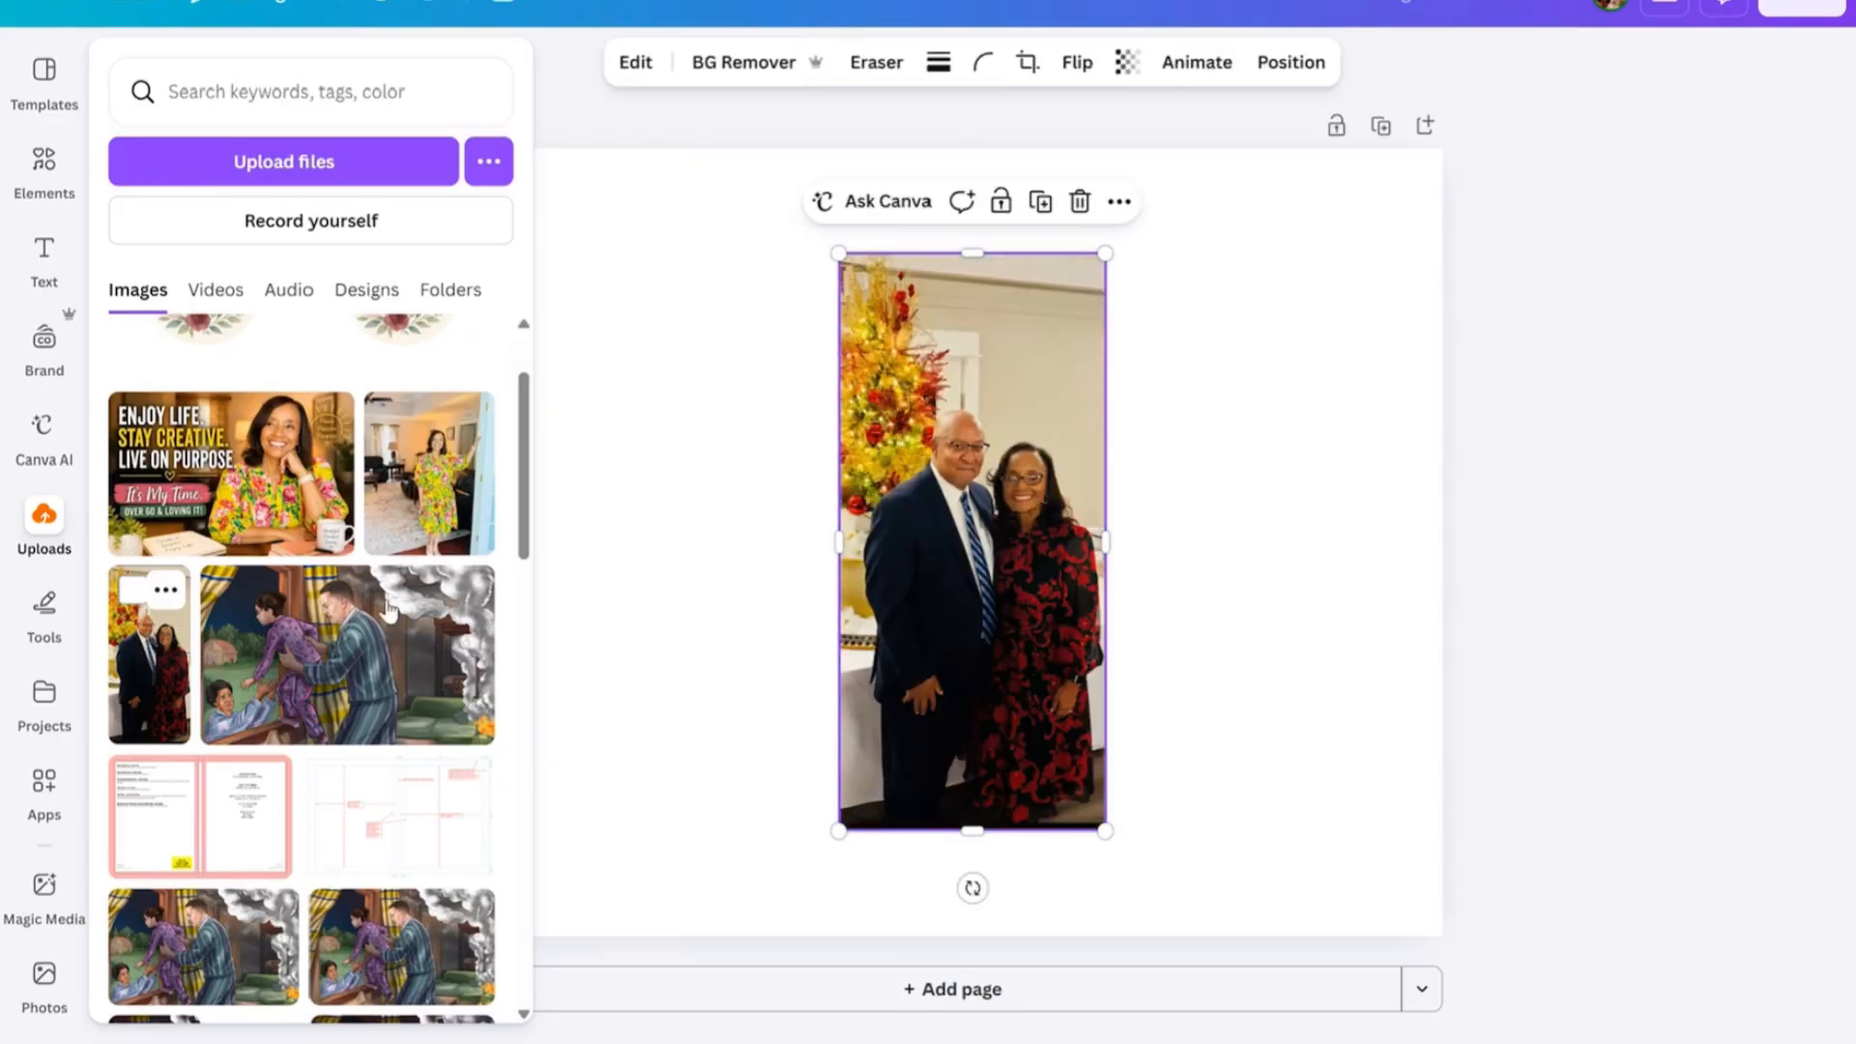
Widen the couple's photo by extending its left and right edges, and deselect it.
left_click(536, 522)
left_click_drag(843, 537, 760, 538)
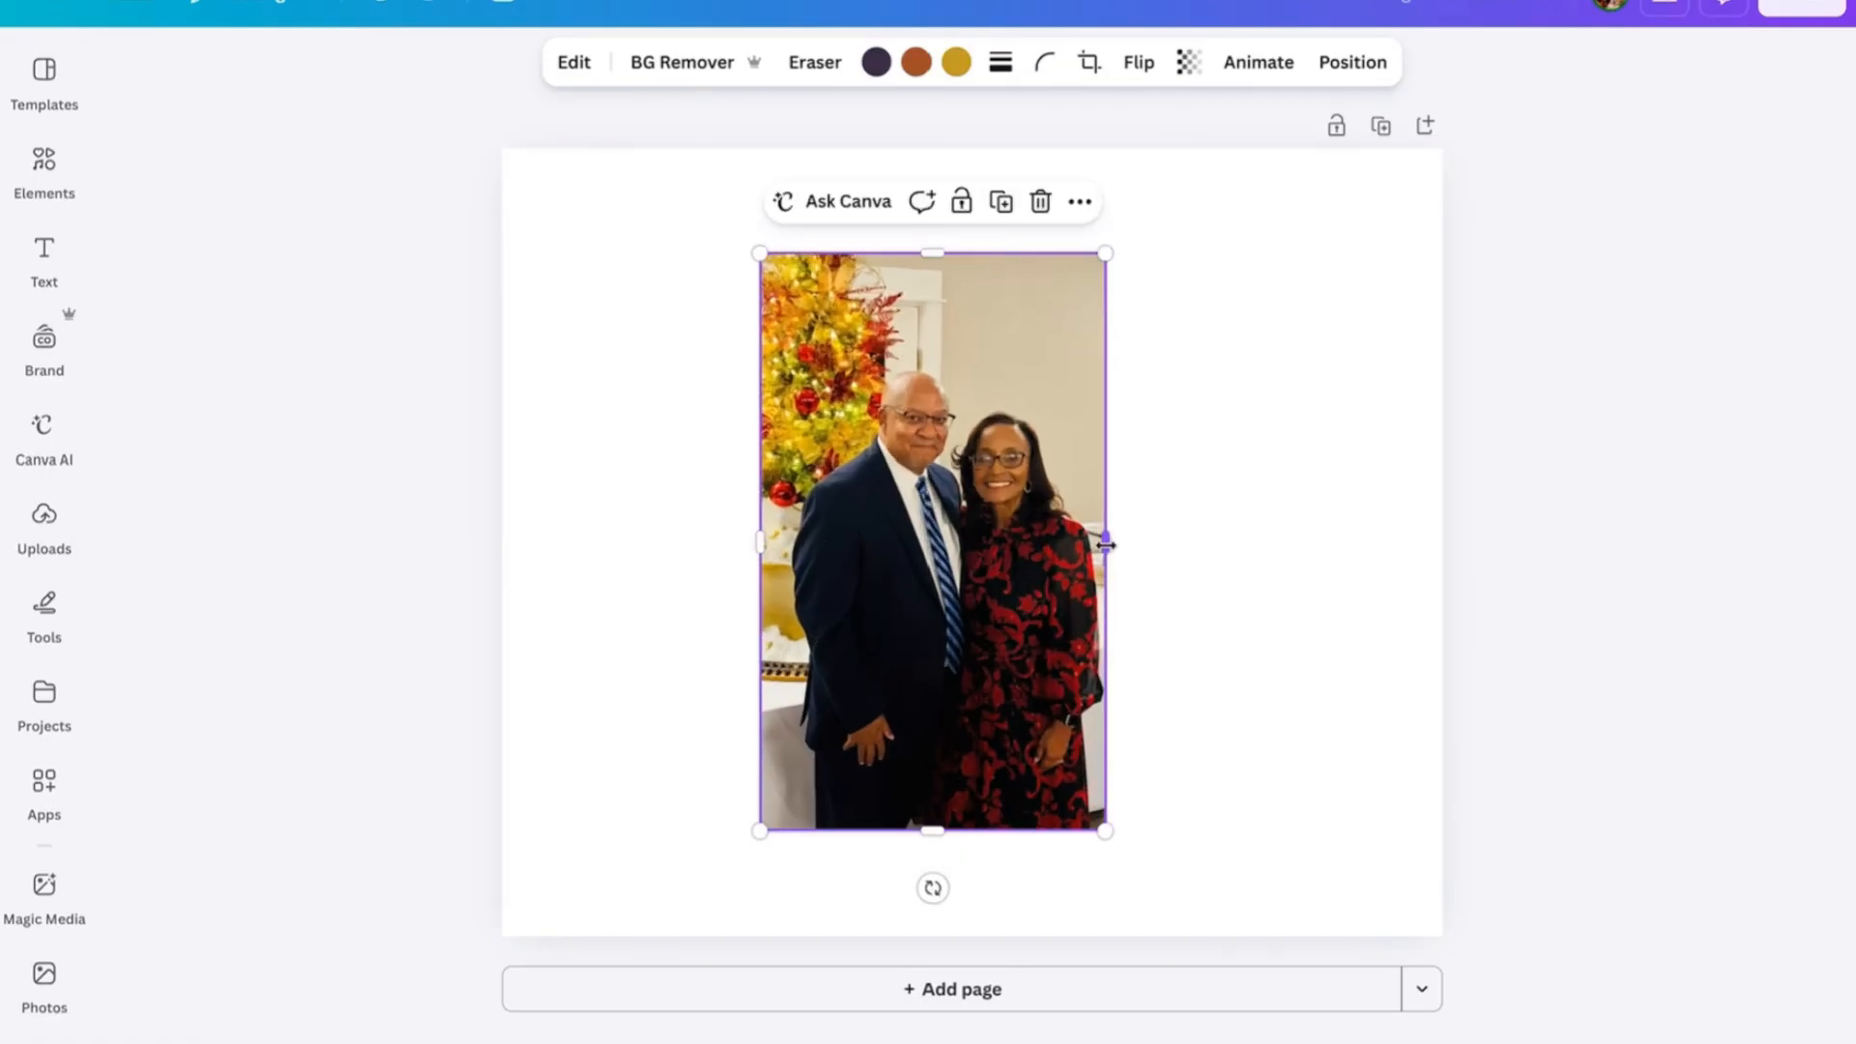
left_click_drag(1106, 544, 1144, 541)
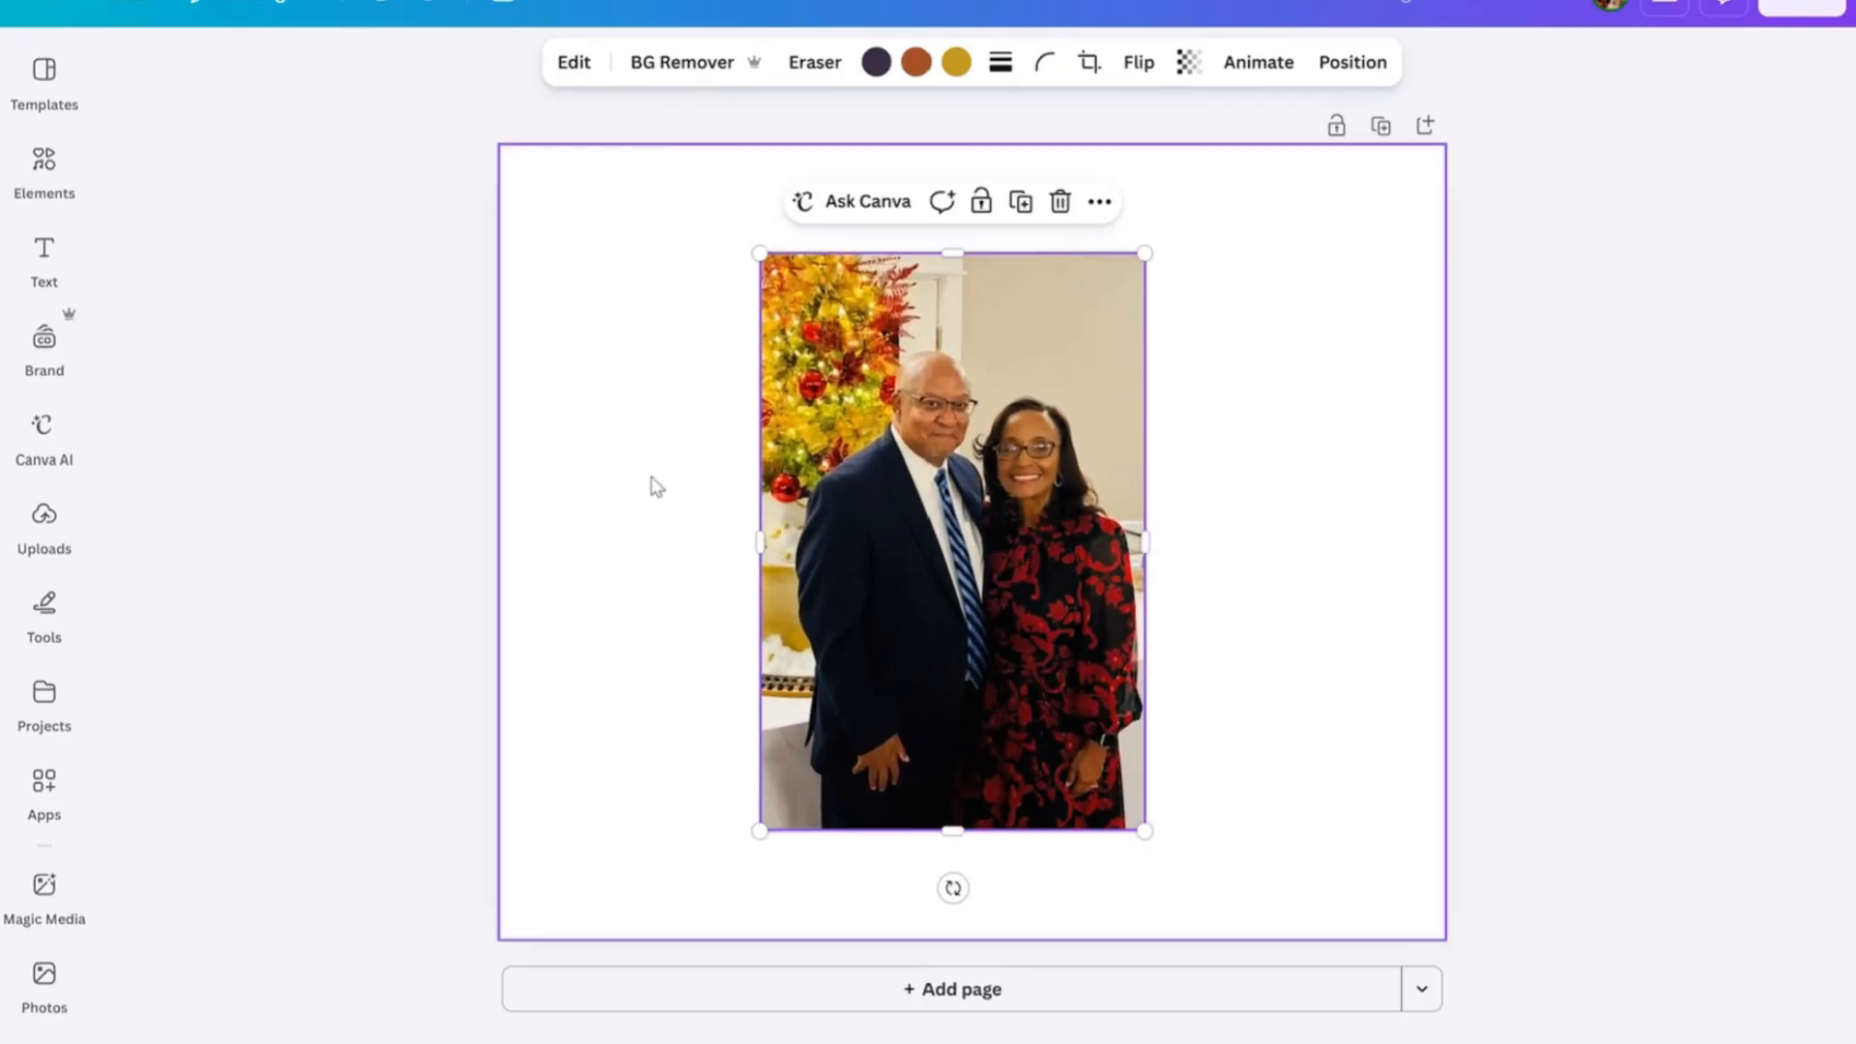
left_click(45, 514)
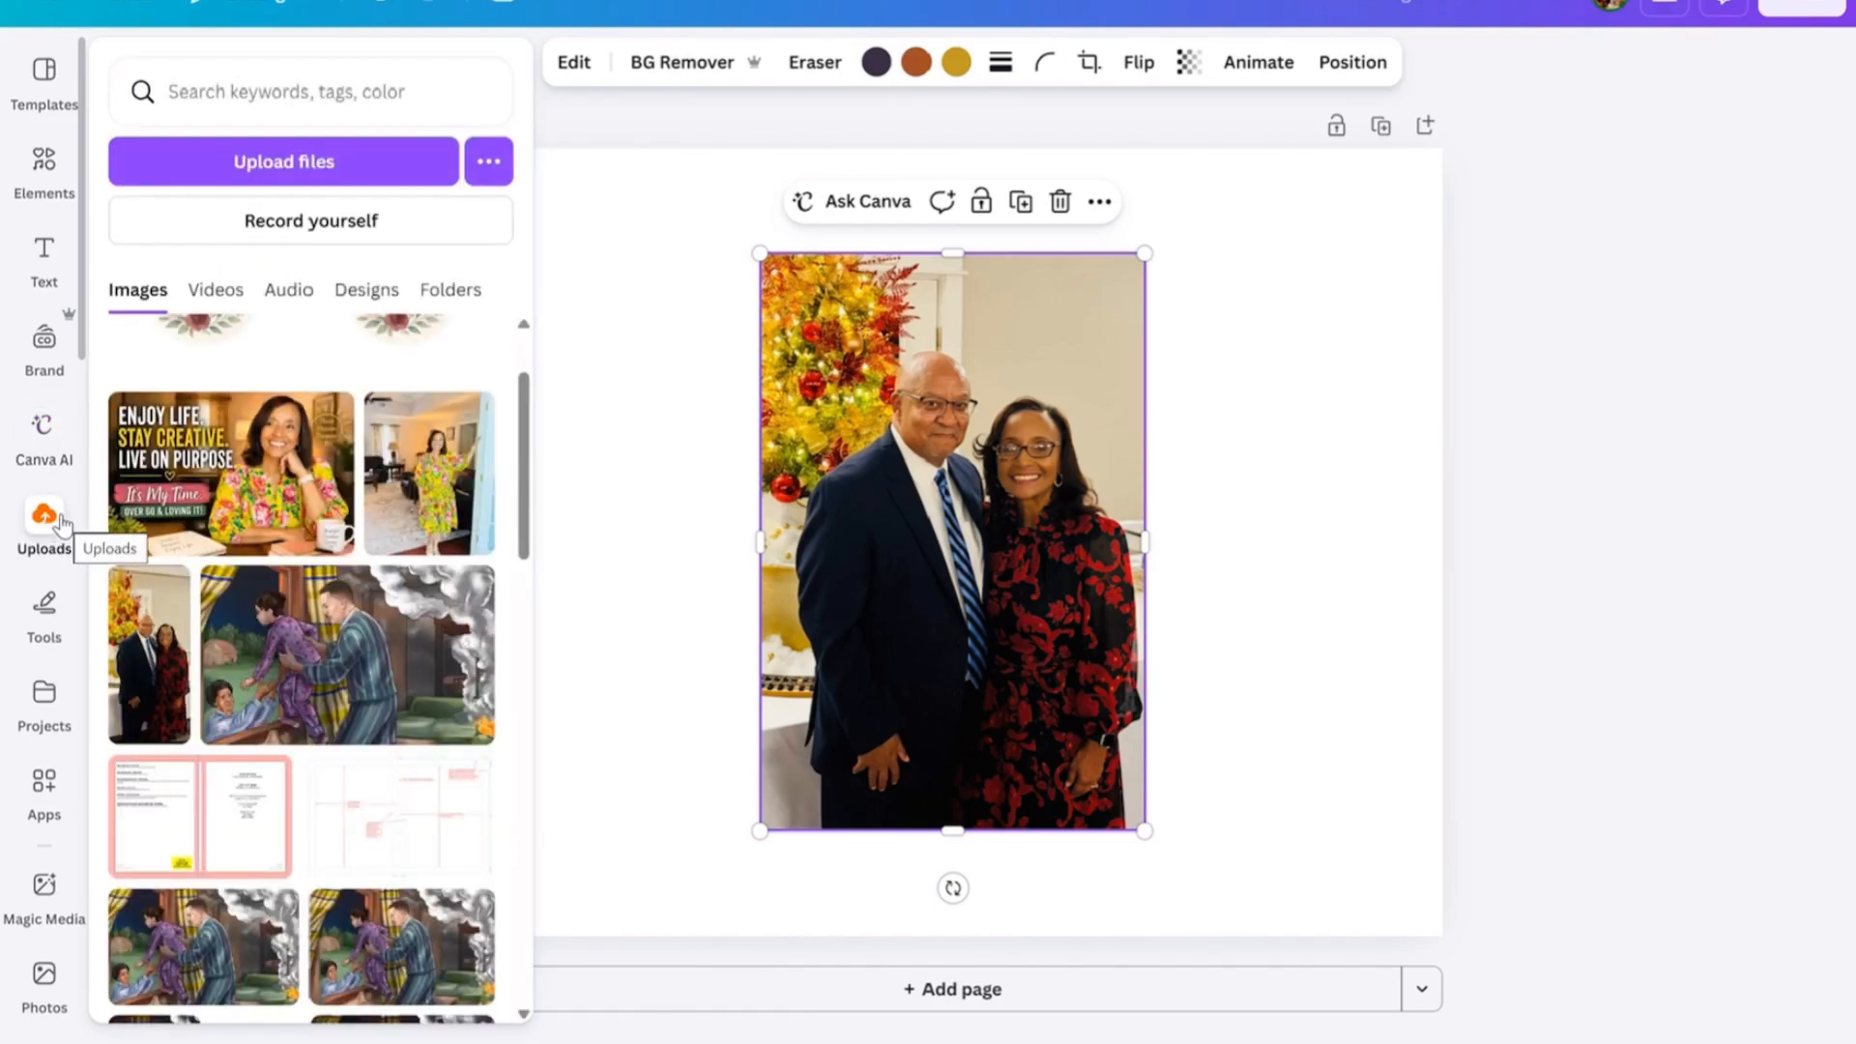
left_click(1238, 538)
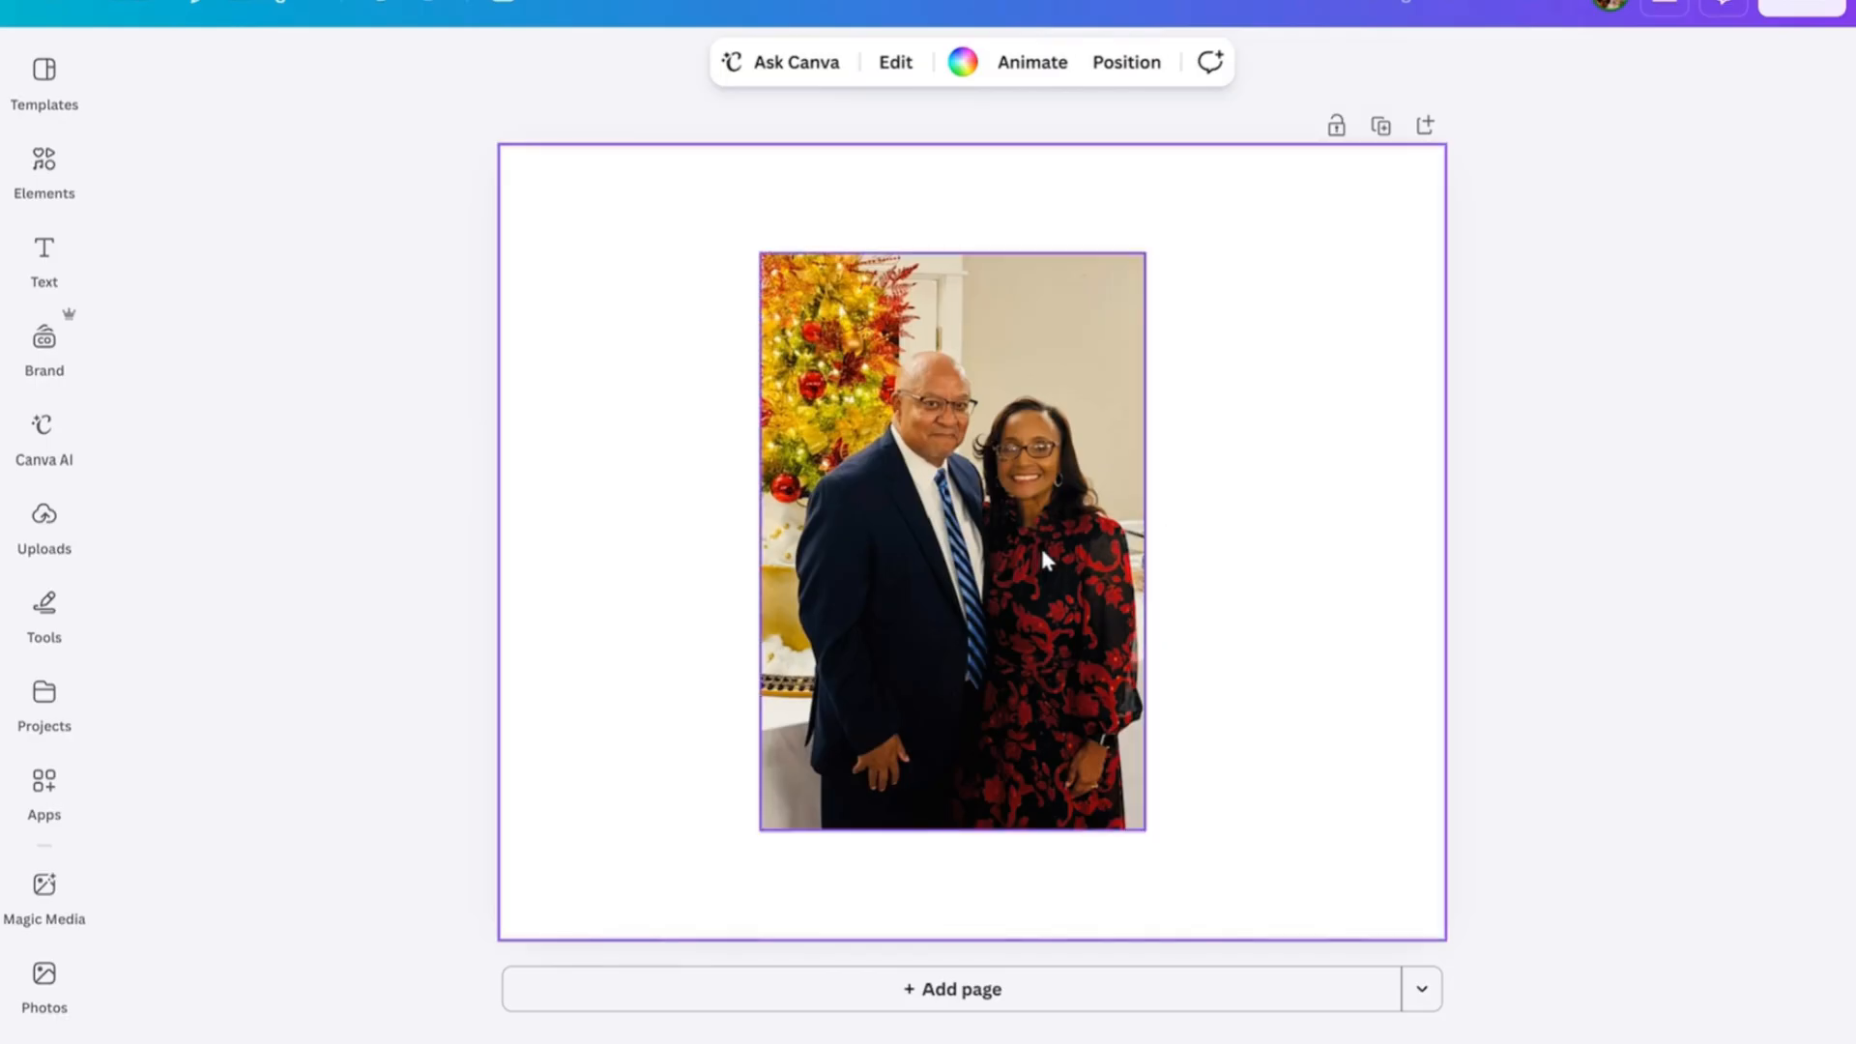
Move the couple's photo slightly down and right, and shrink it proportionally to leave more space above it.
mouse_move(1044, 558)
left_mouse_down()
mouse_move(1166, 559)
mouse_move(1066, 575)
left_mouse_up()
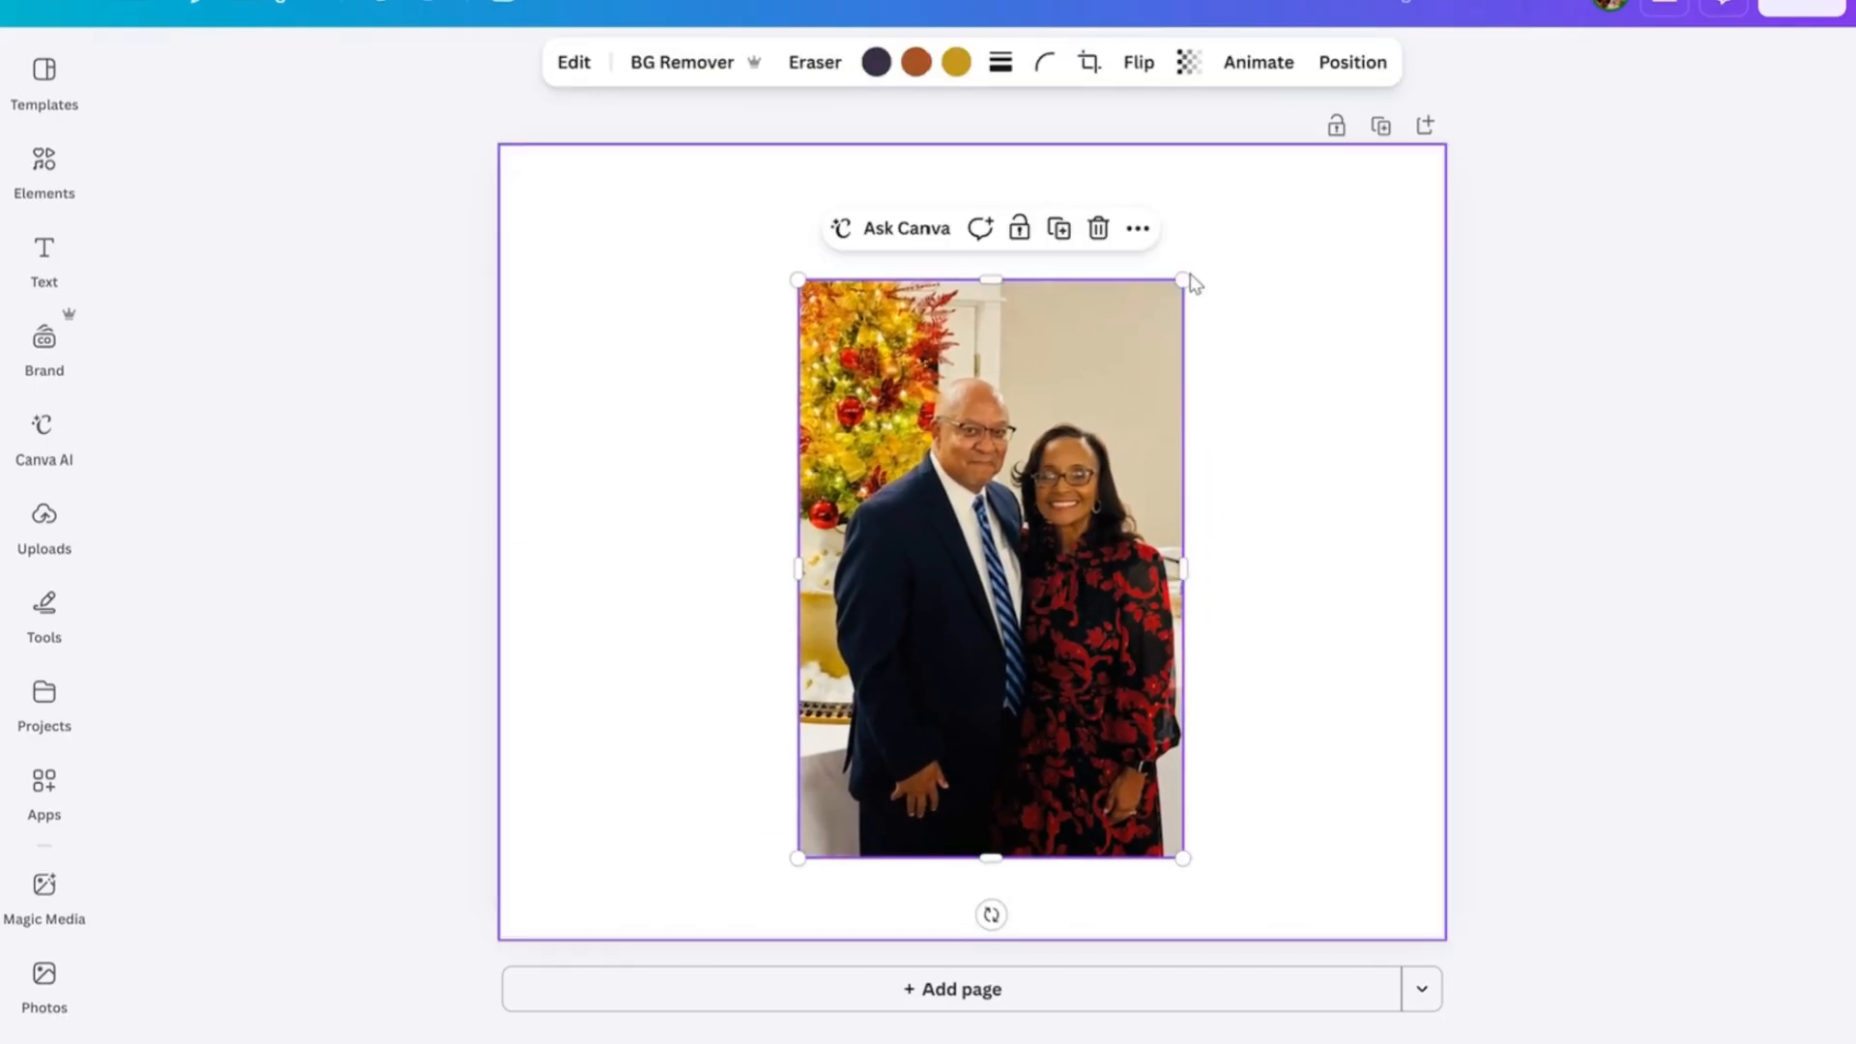
left_click_drag(1185, 278, 1137, 350)
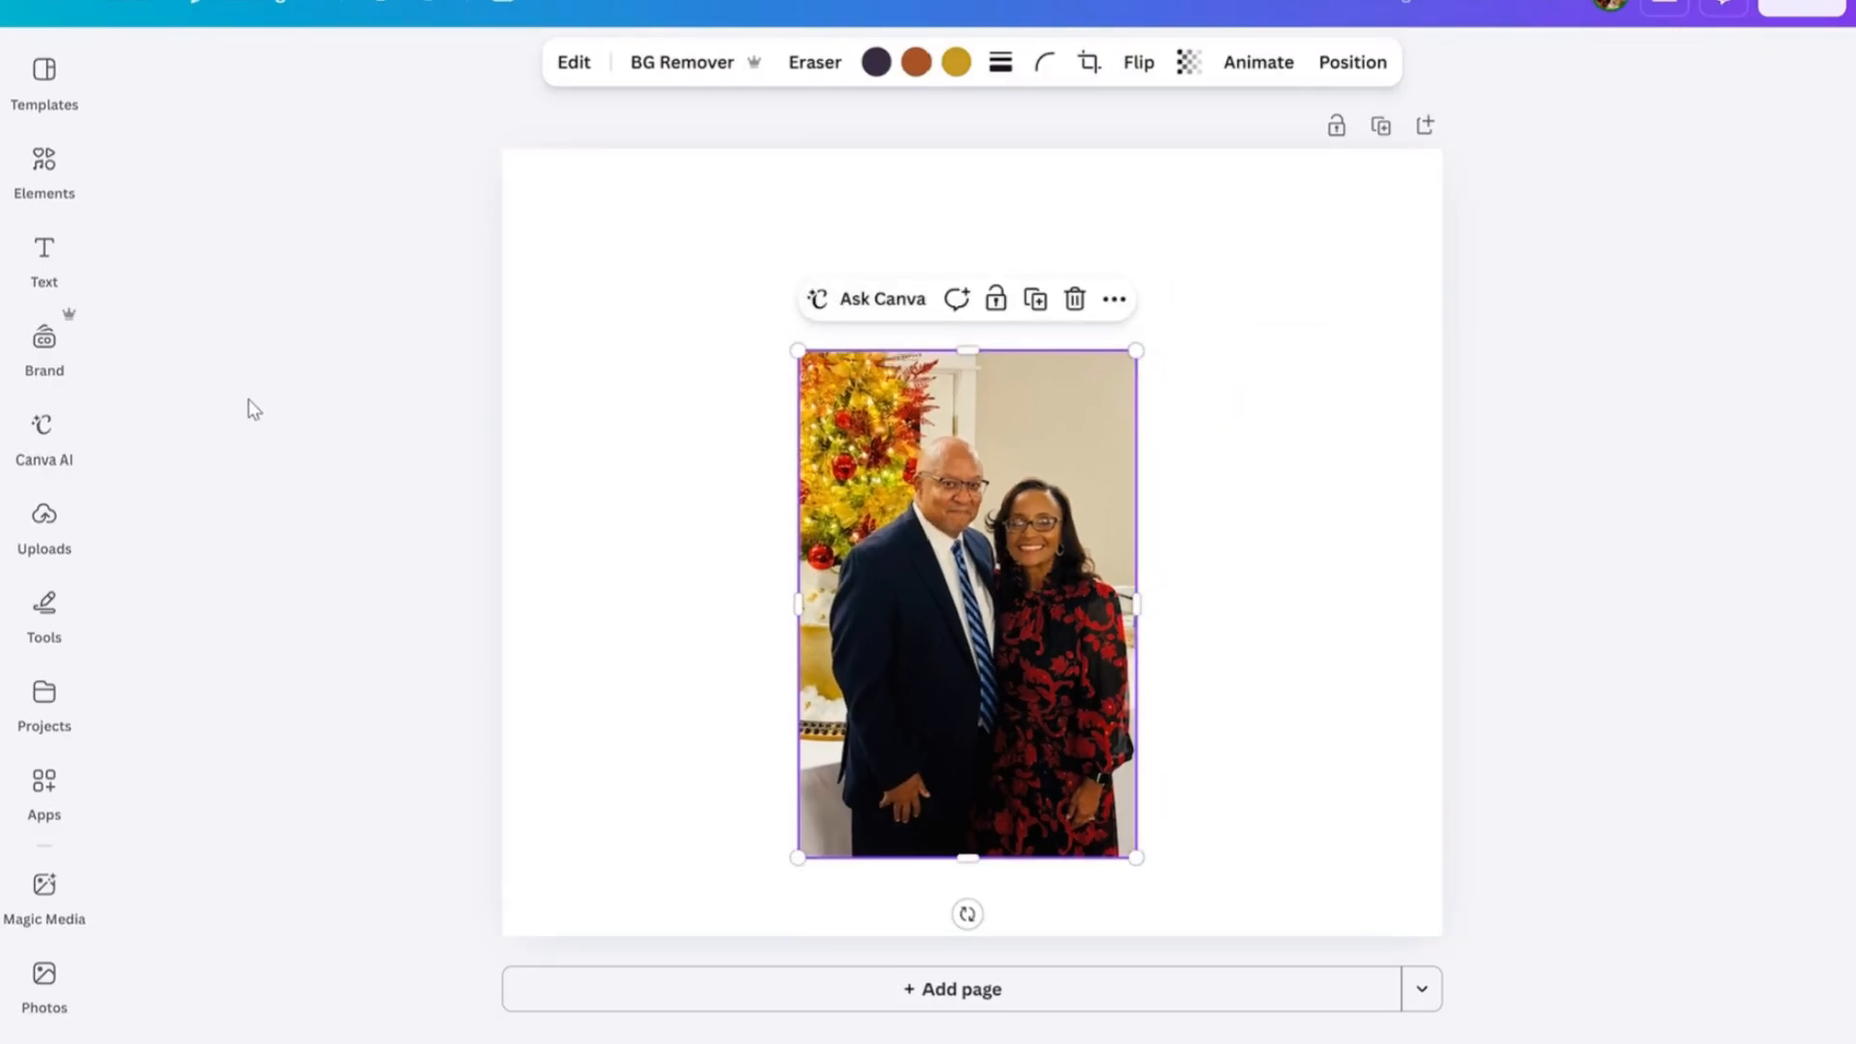
left_click(43, 517)
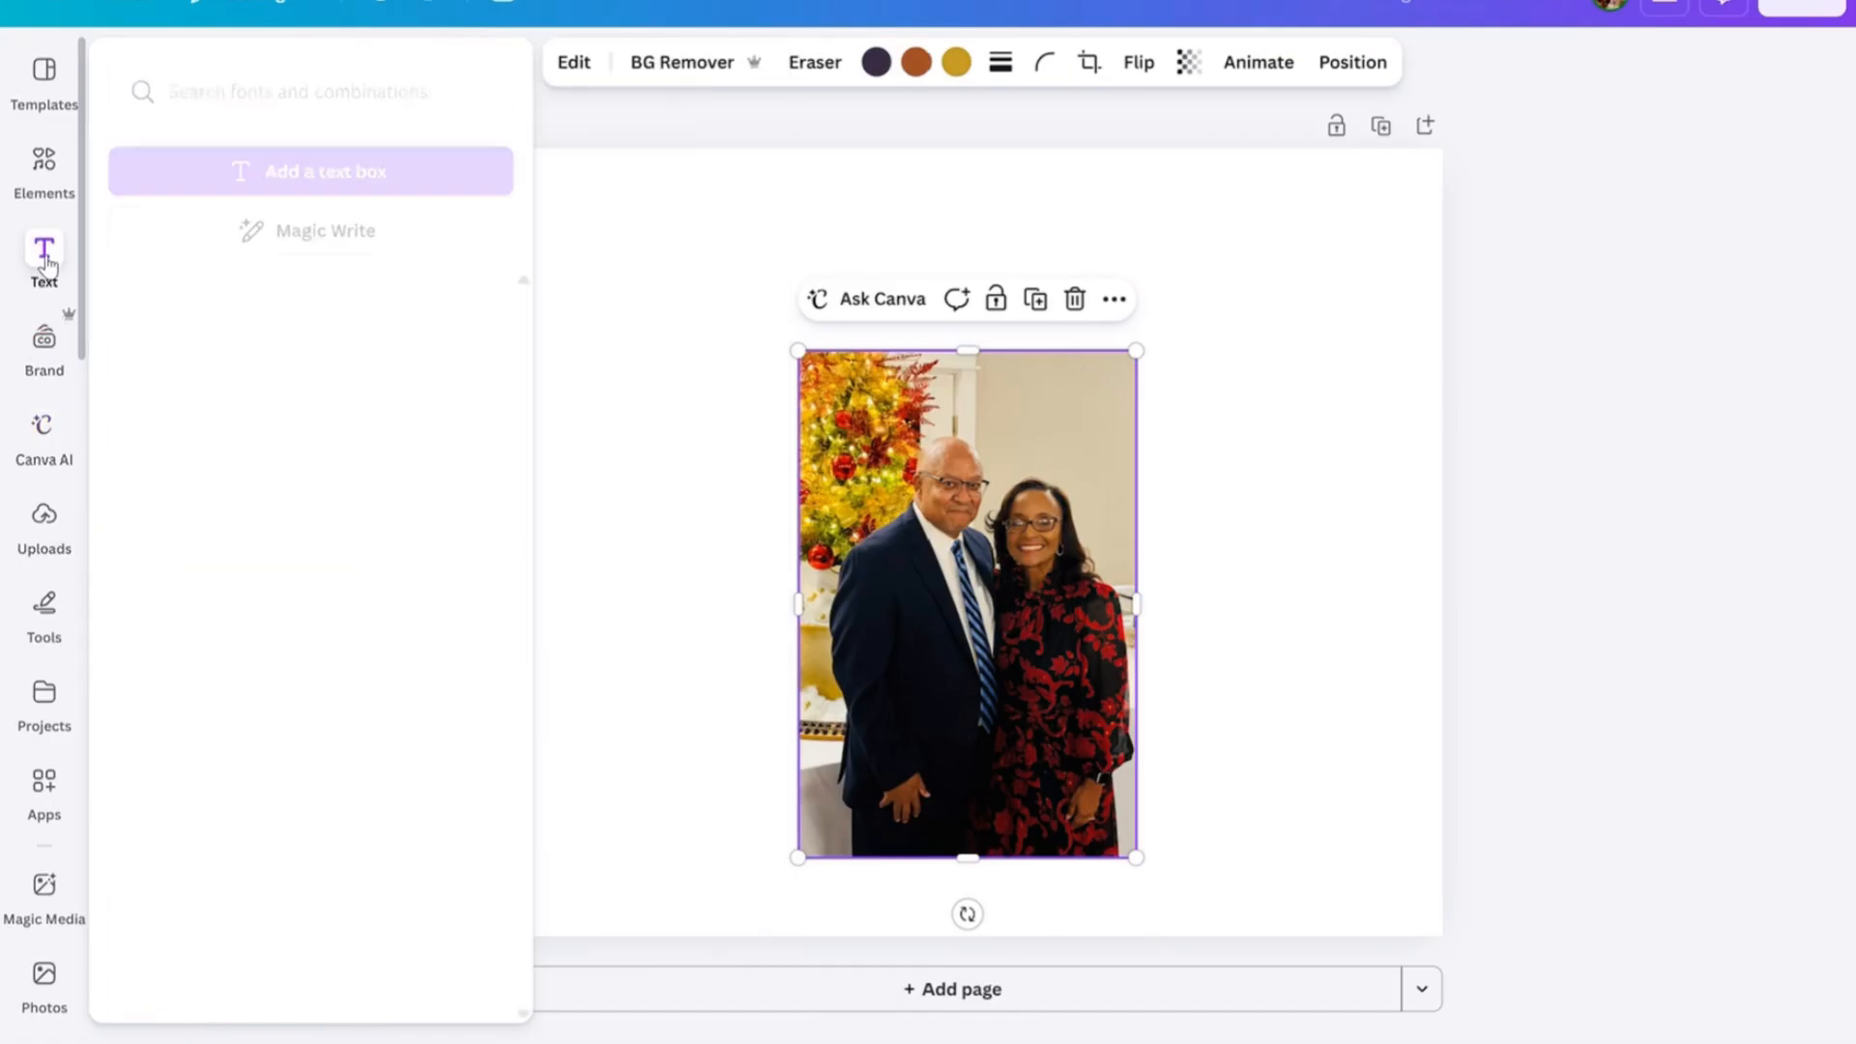
Add a text box to the page and place it in the blank space above the photo.
left_click(44, 251)
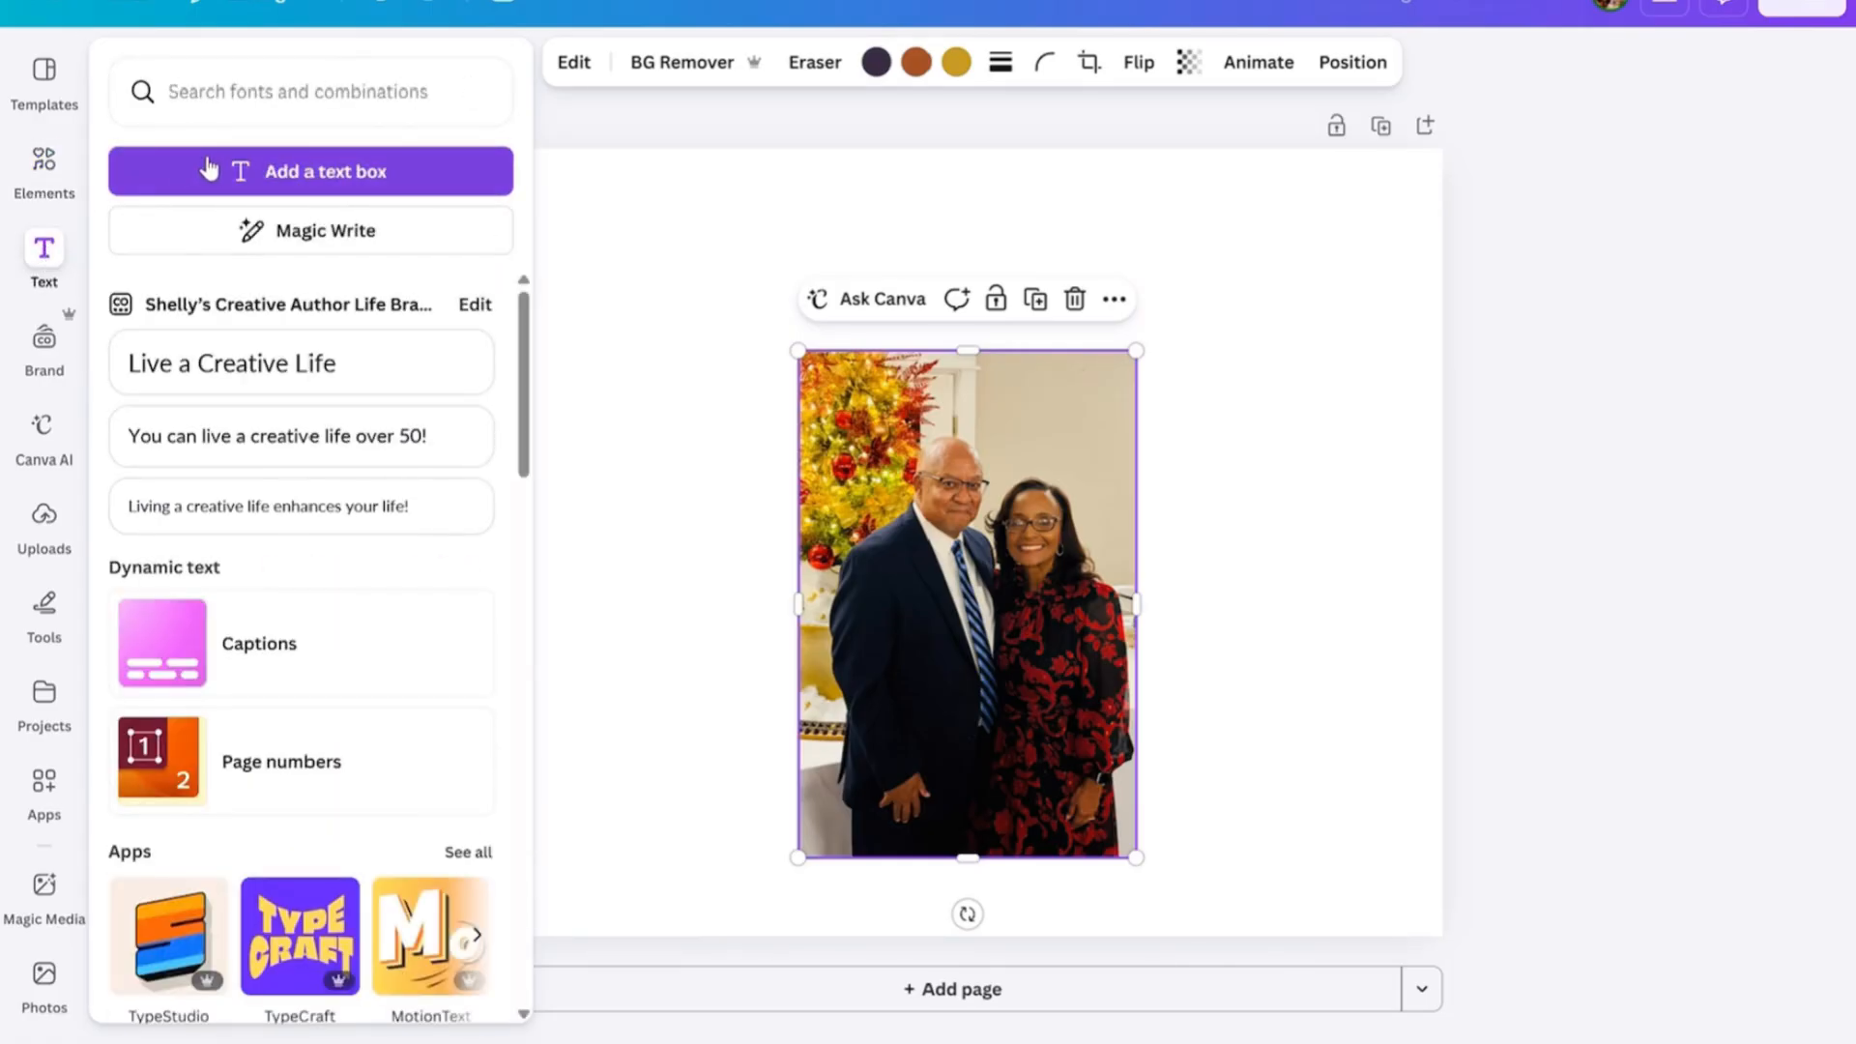
left_click(209, 169)
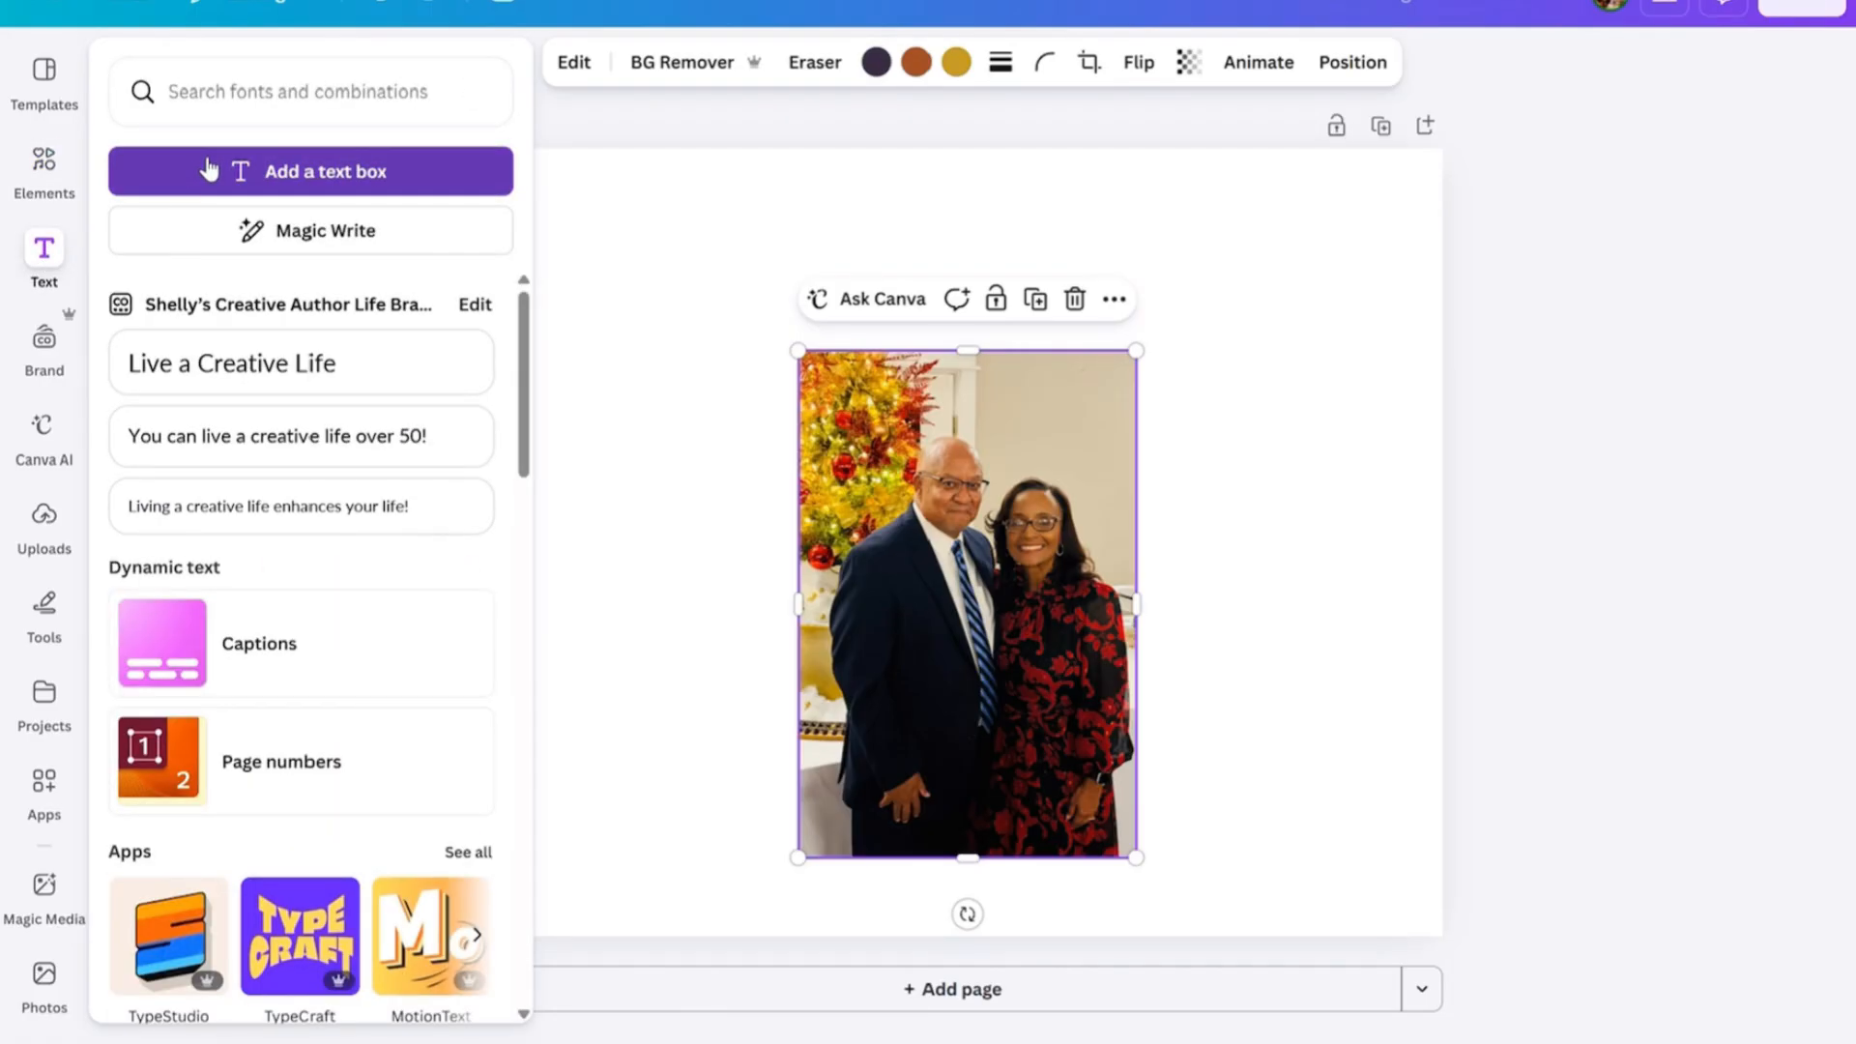
left_click(249, 171)
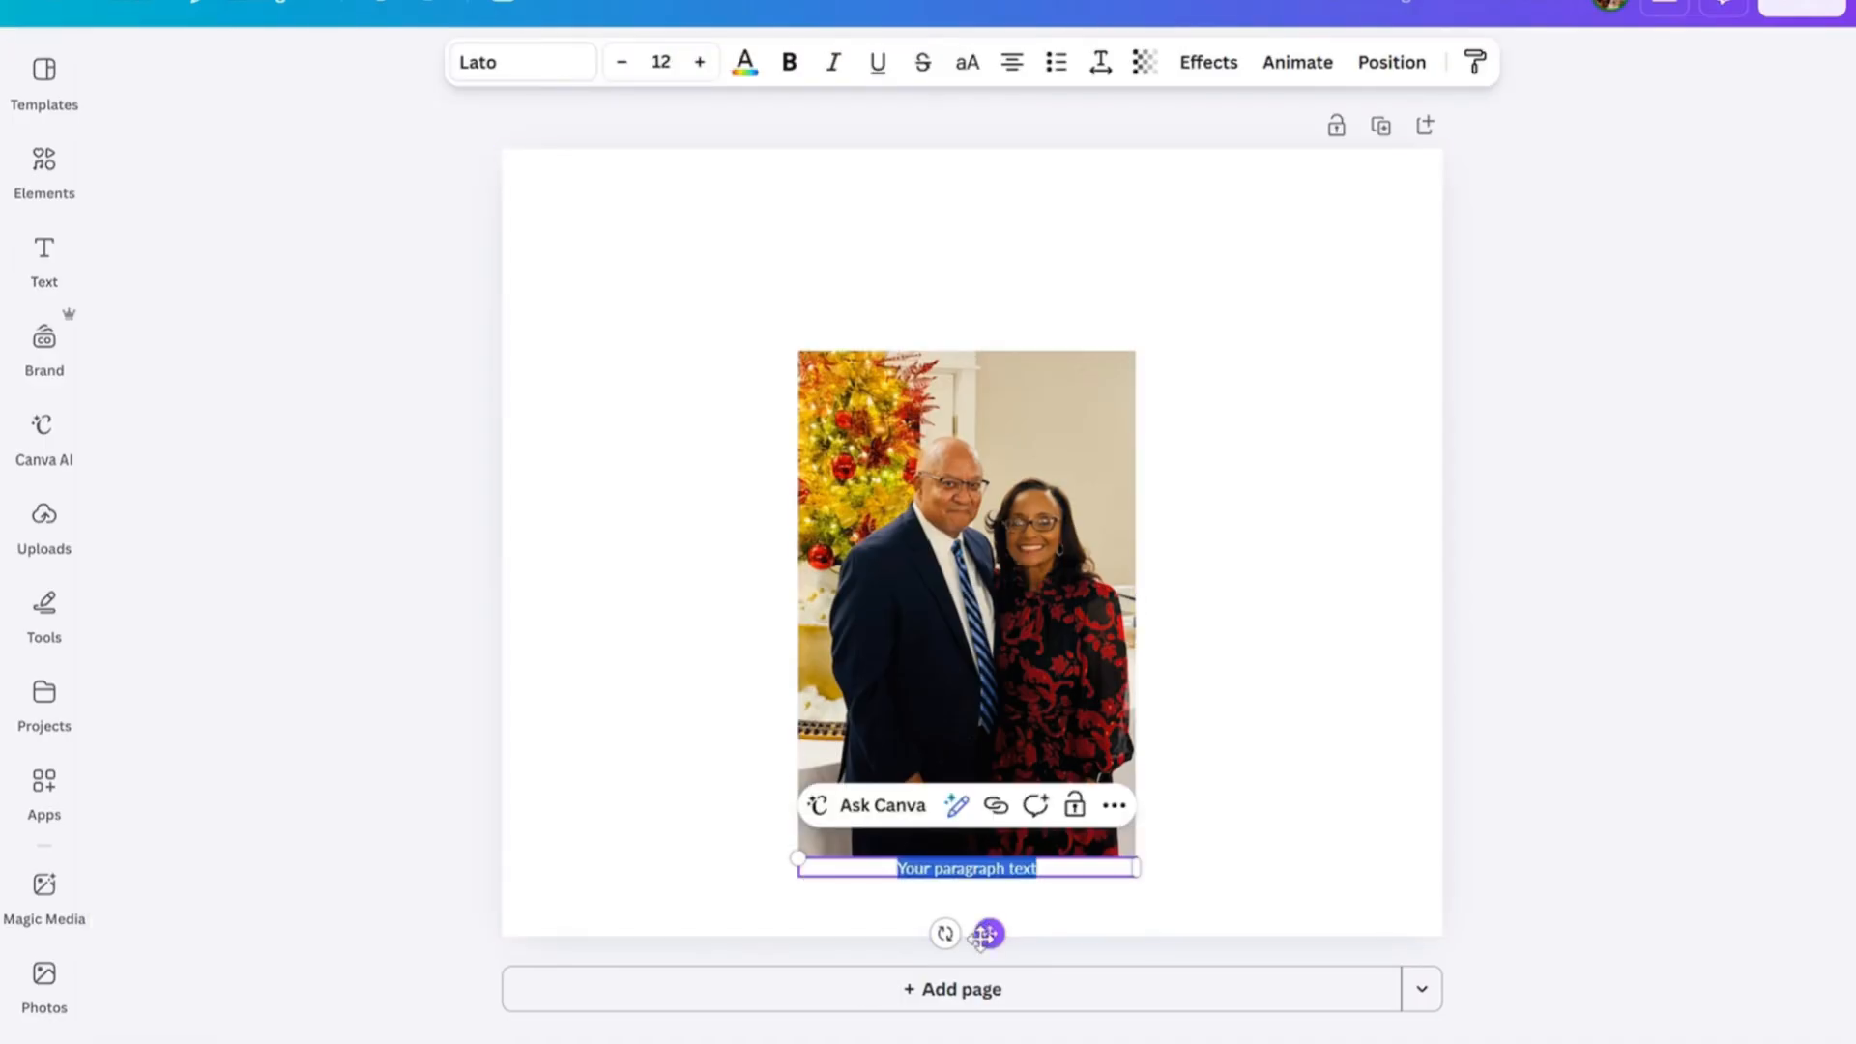
left_click_drag(981, 935, 972, 337)
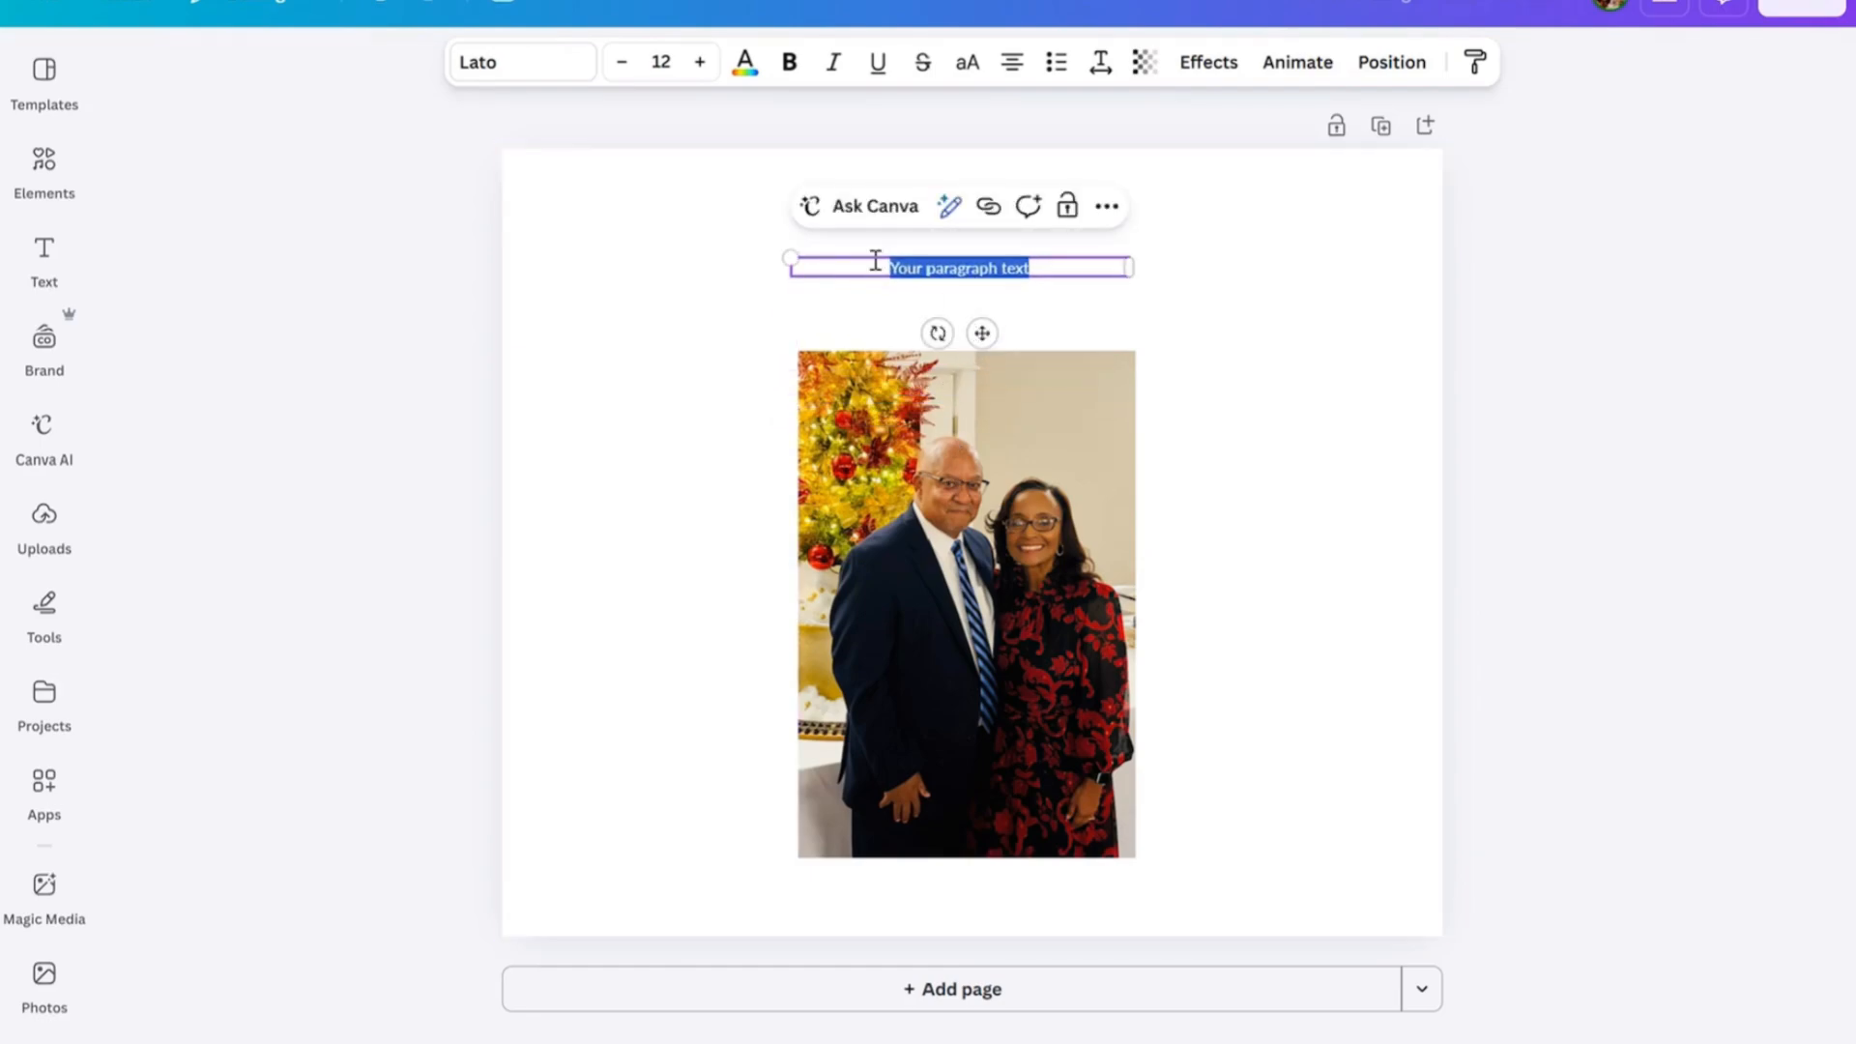
Increase the font size of the text above the photo to 18.
left_click(699, 62)
left_click(699, 62)
left_click(700, 61)
left_click(700, 62)
left_click(700, 62)
left_click(700, 62)
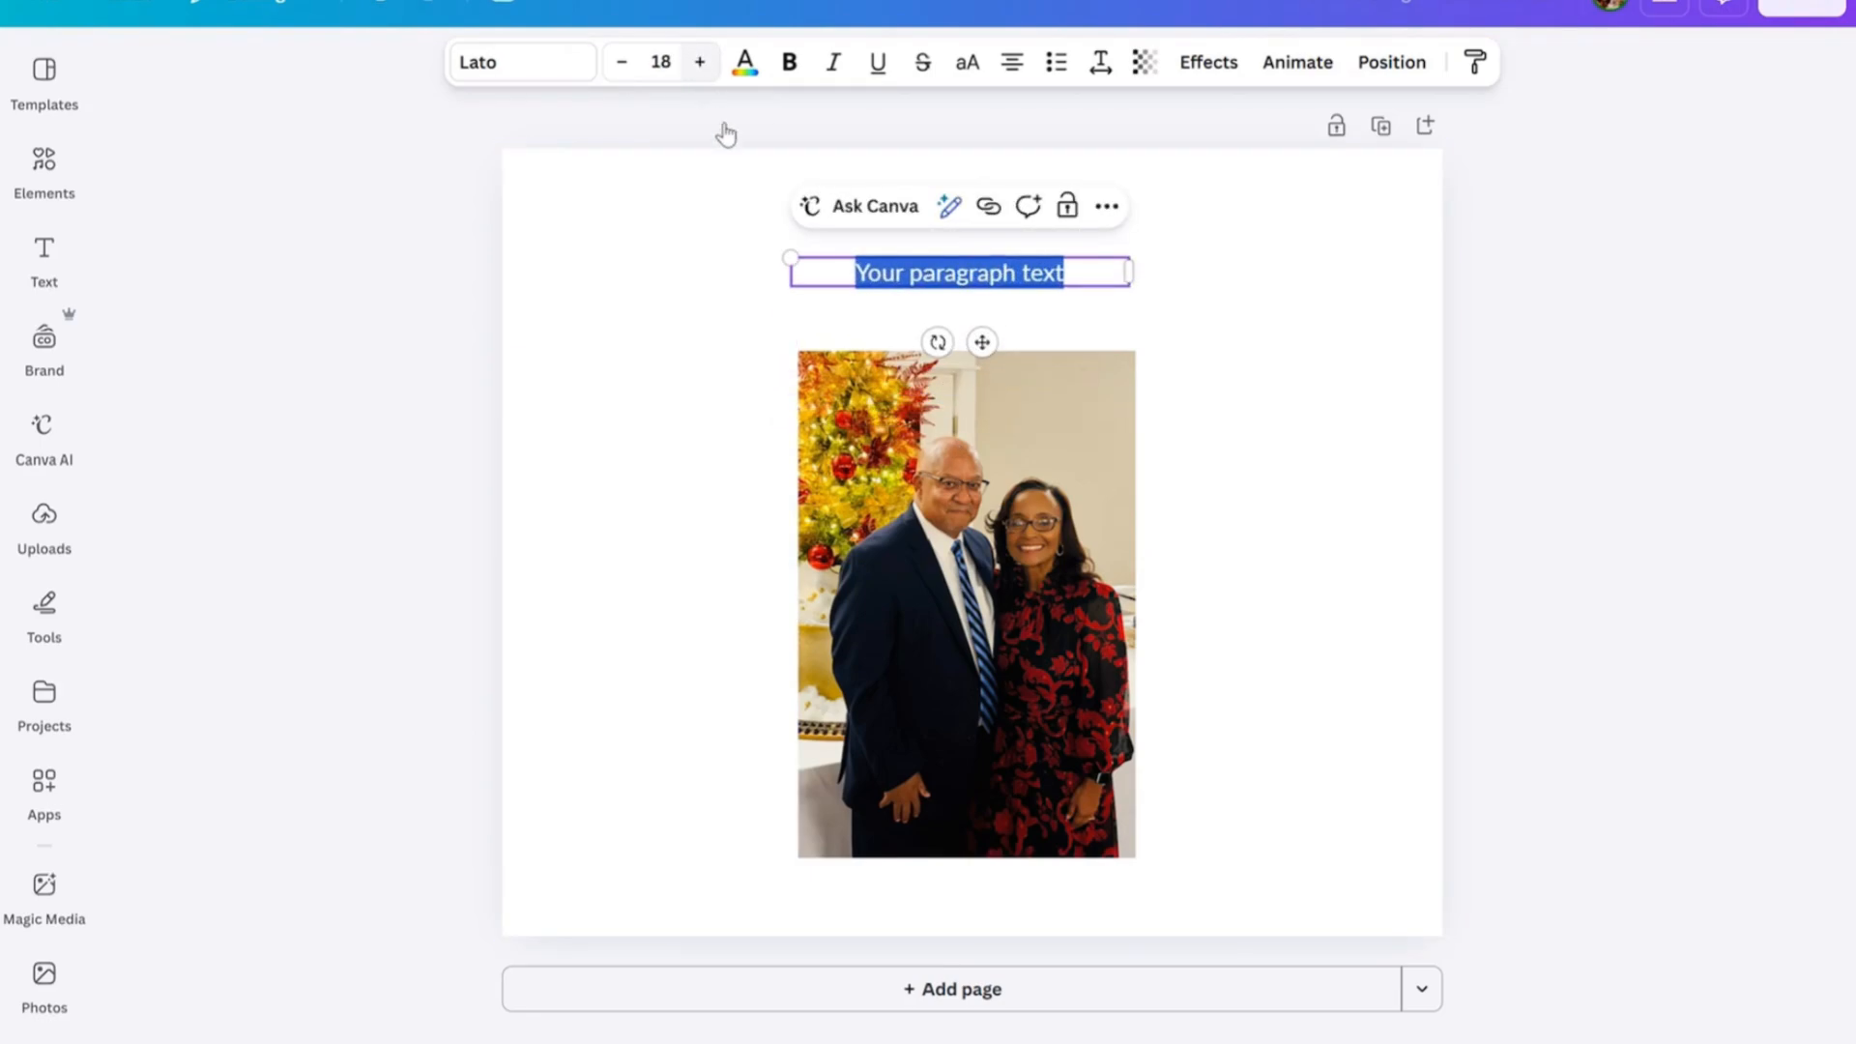
Replace the placeholder text above the photo with "Merry Christmas!" and deselect the text box.
left_click(950, 282)
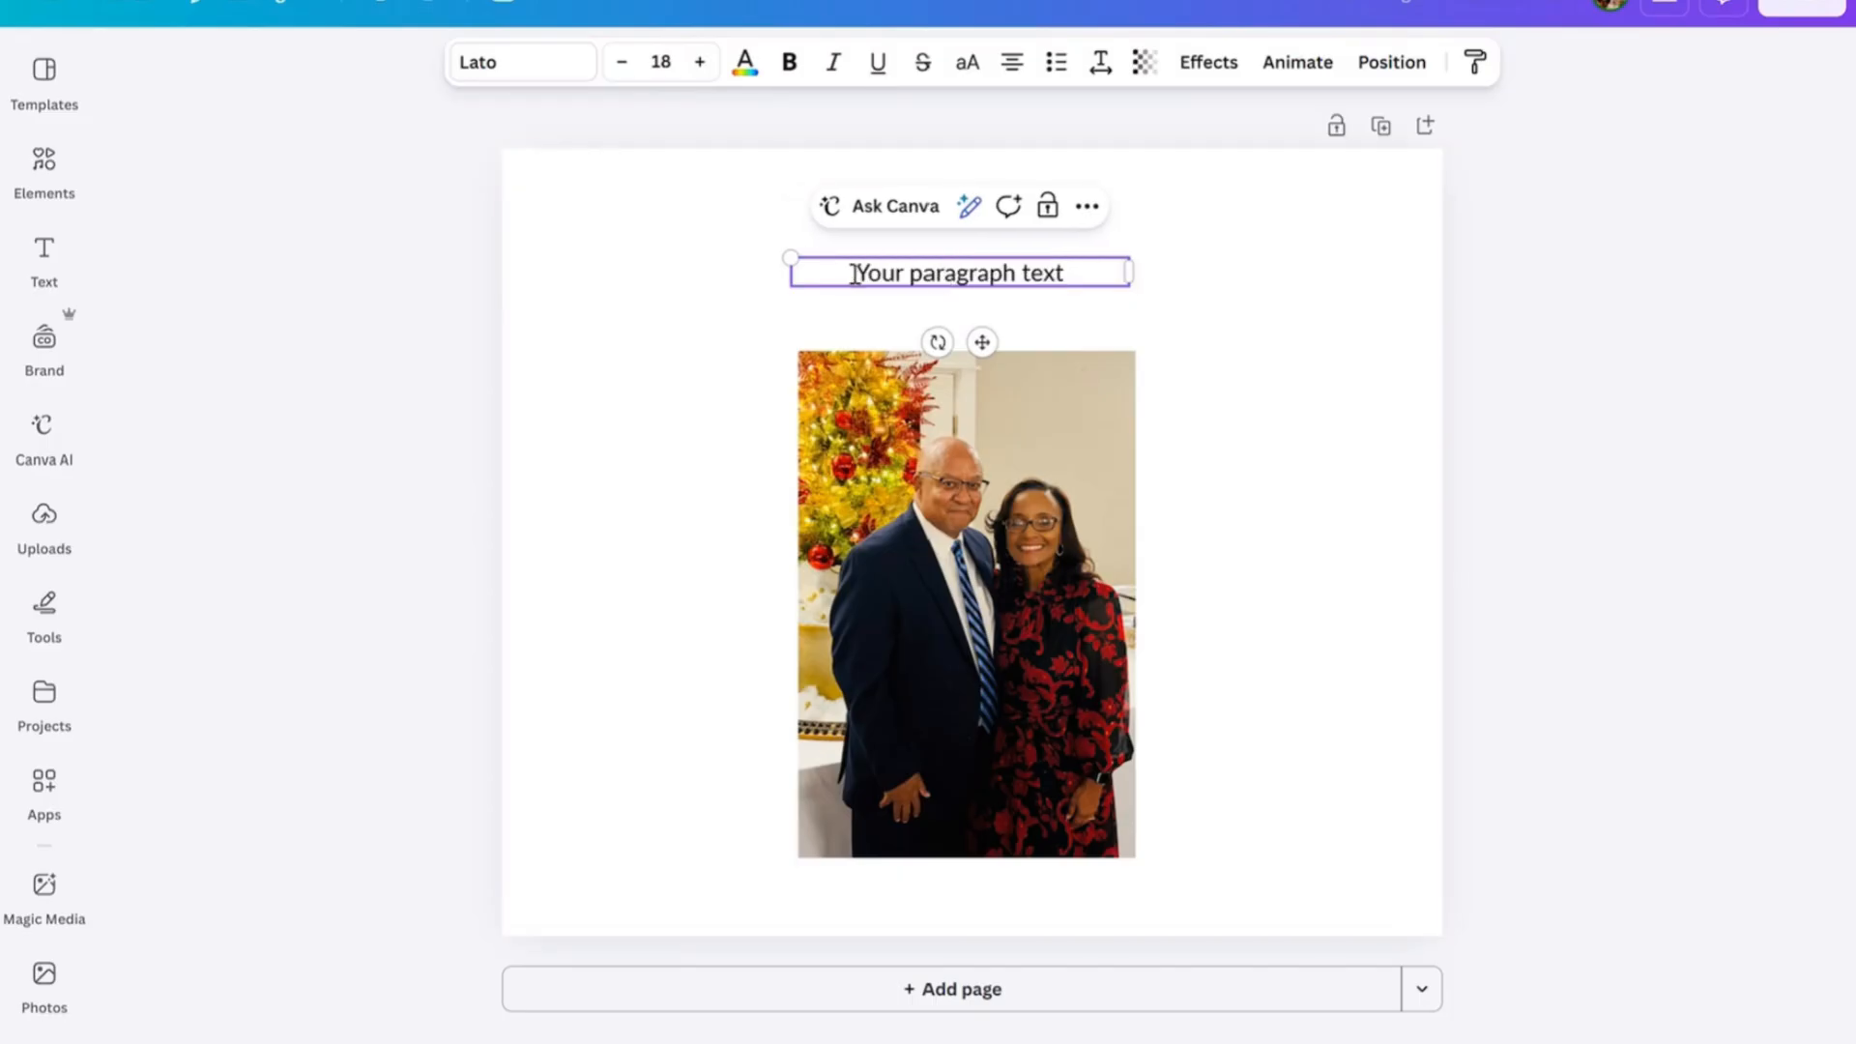
left_click_drag(855, 274, 1127, 290)
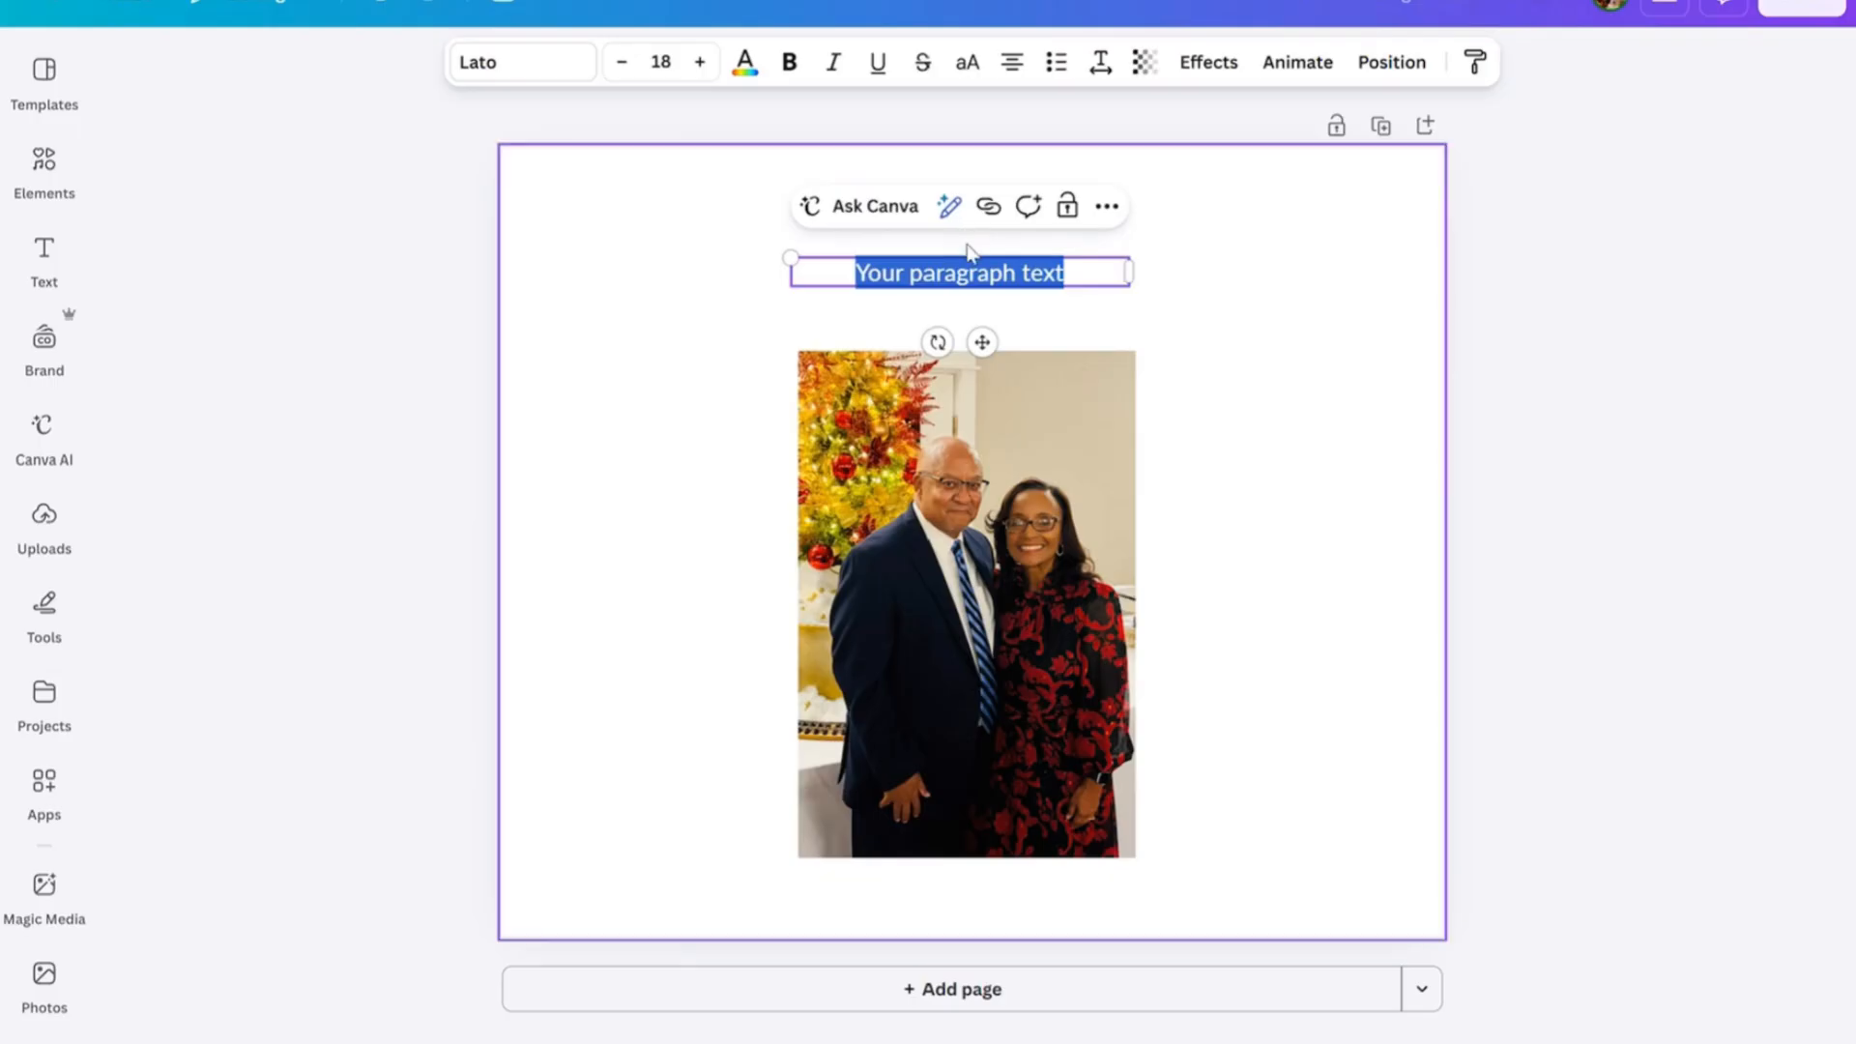
type("M")
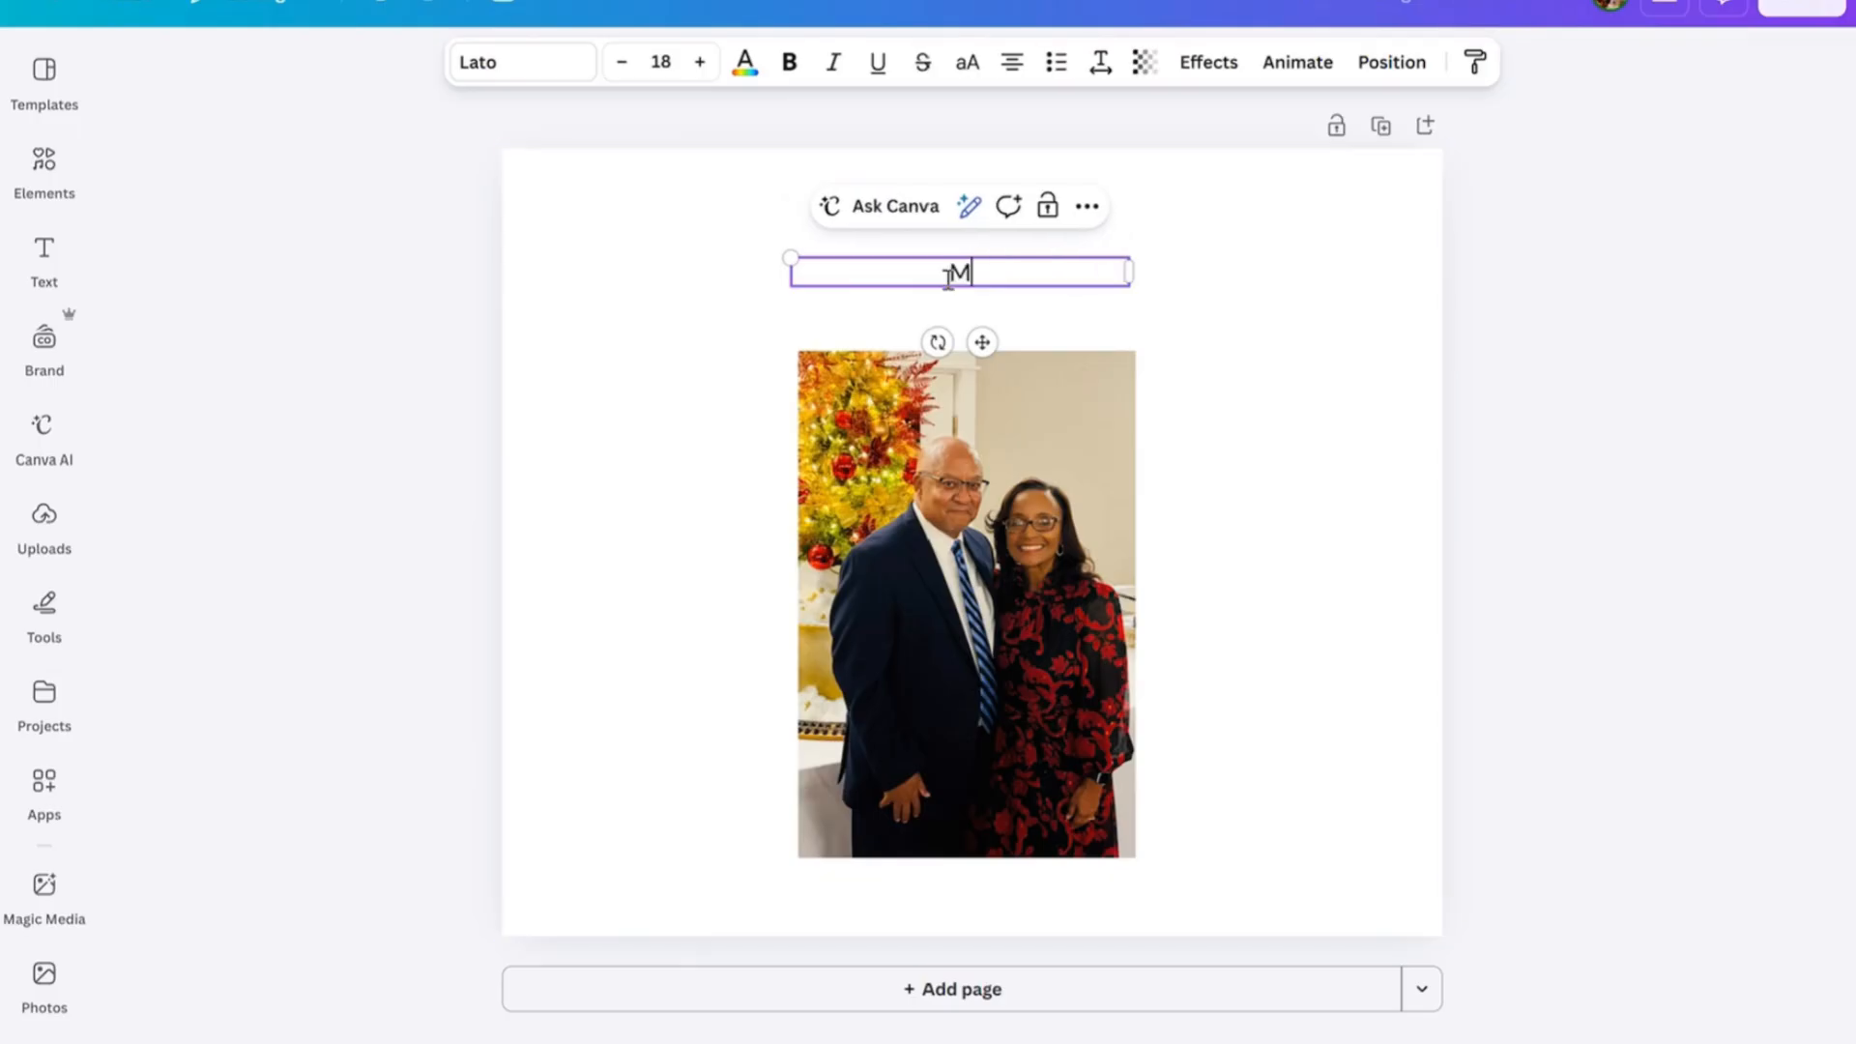
type("erry Chris")
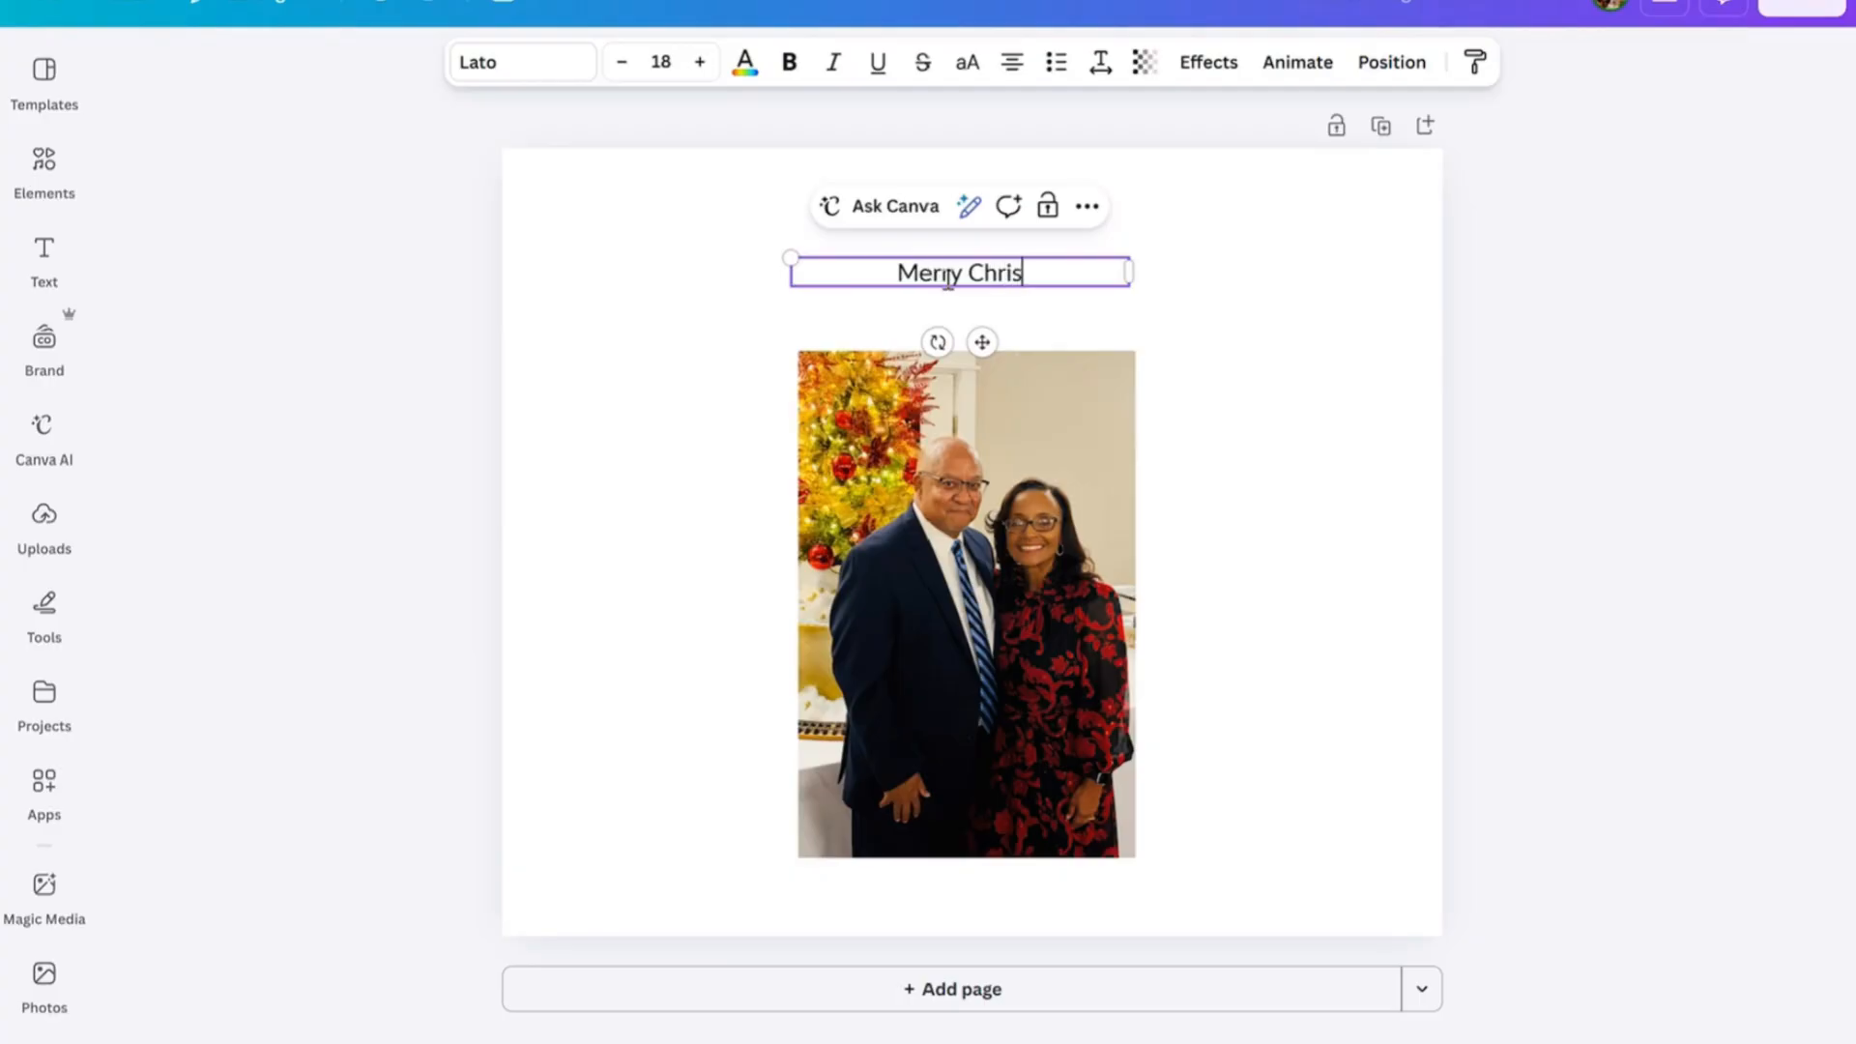
type("tmas")
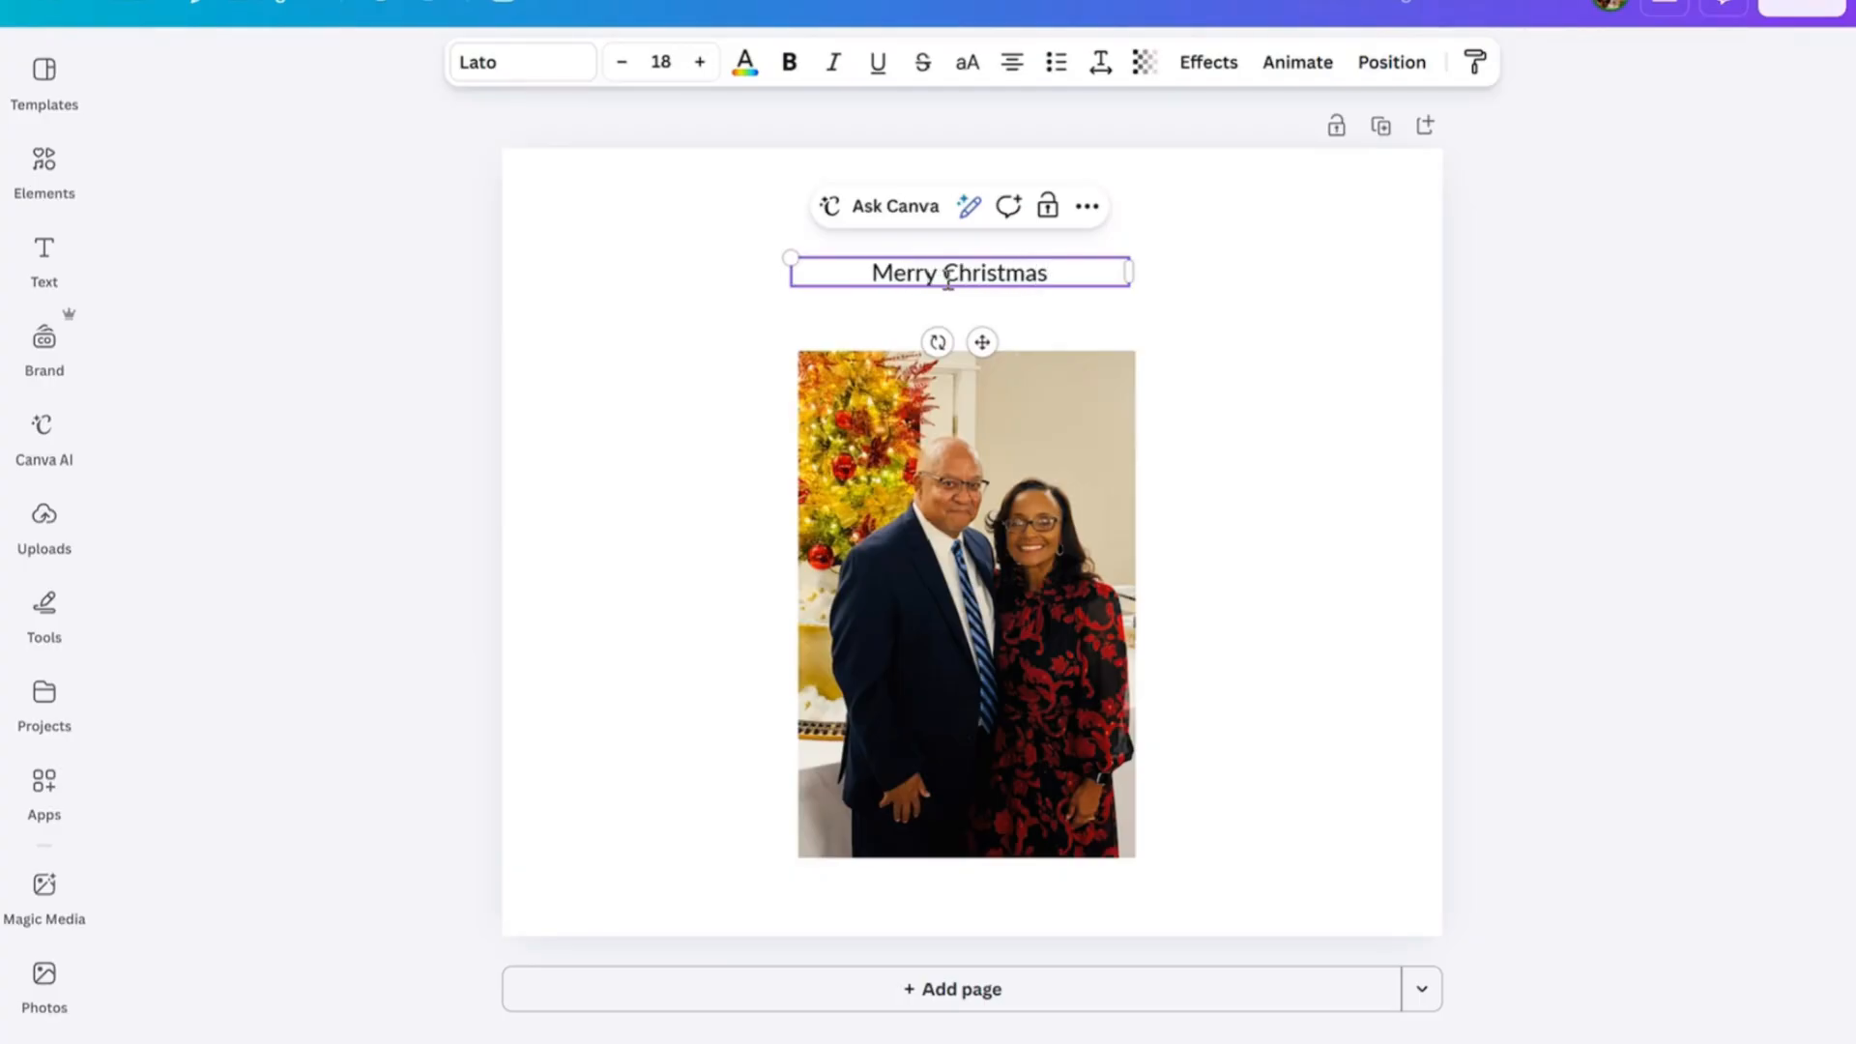
type("!")
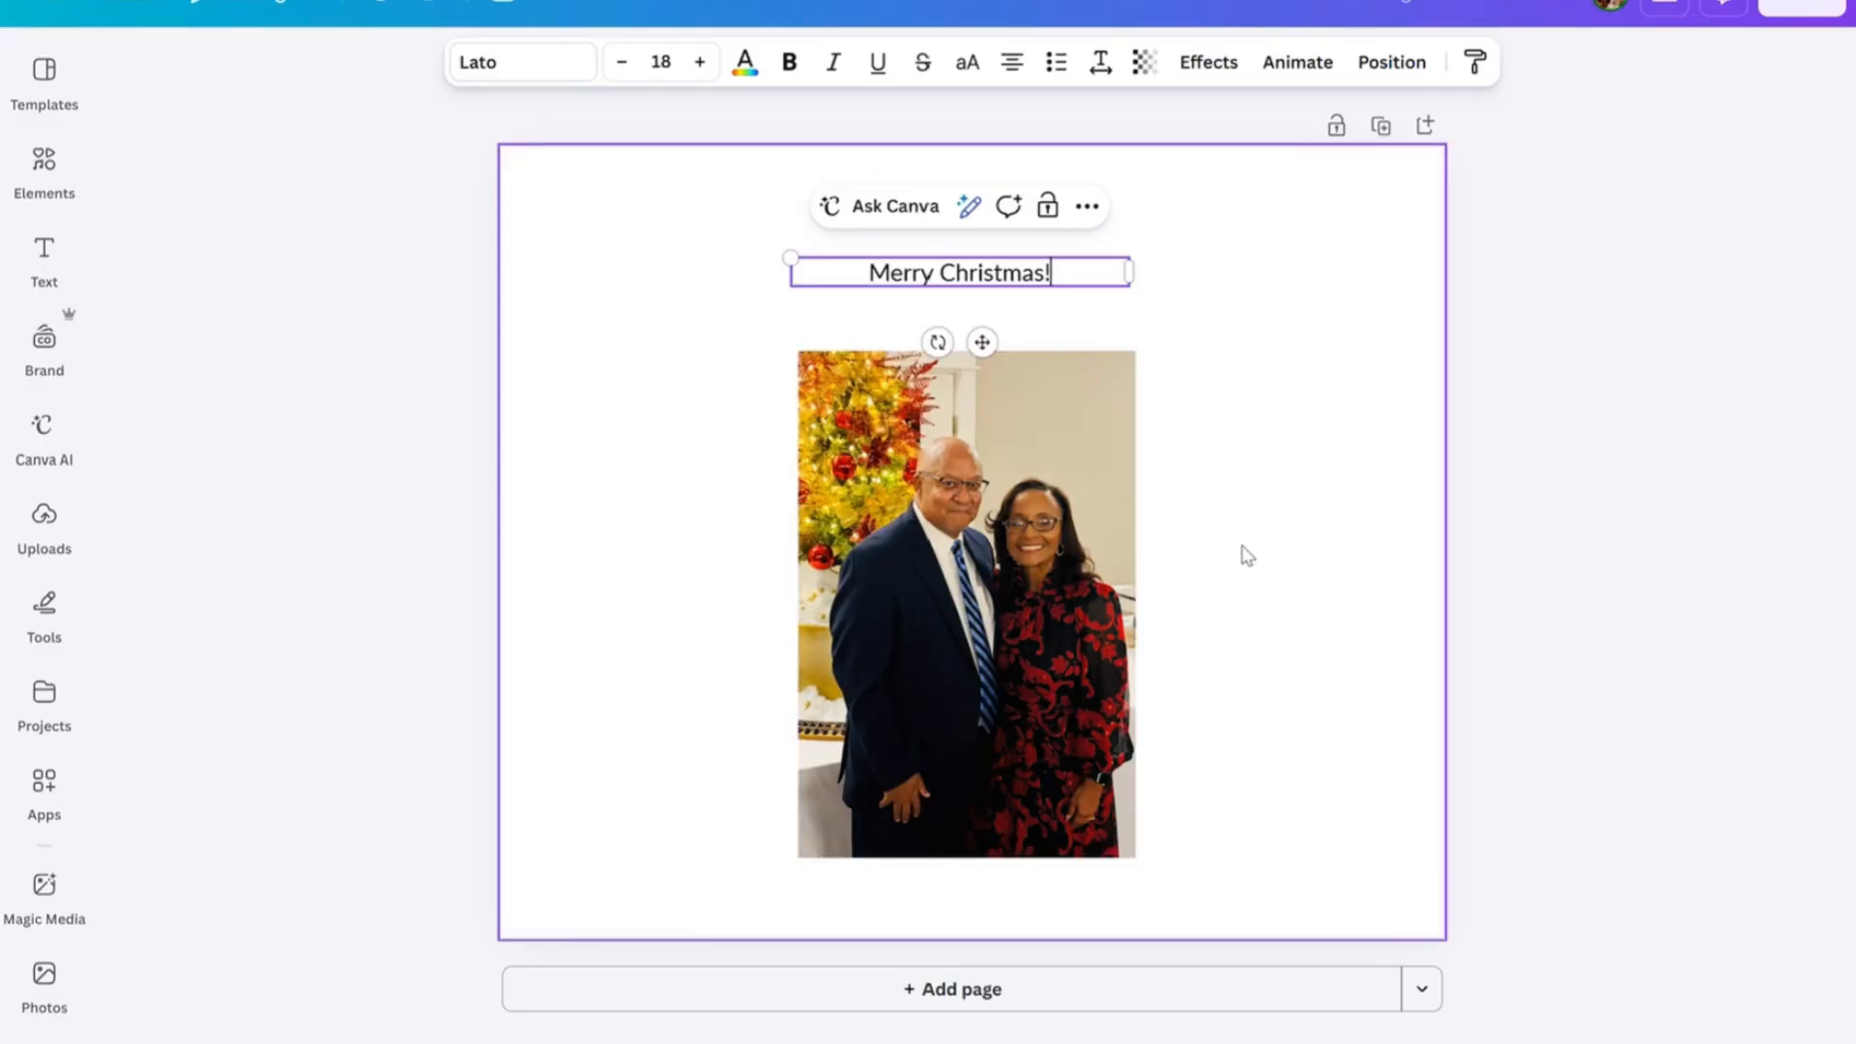
left_click(609, 357)
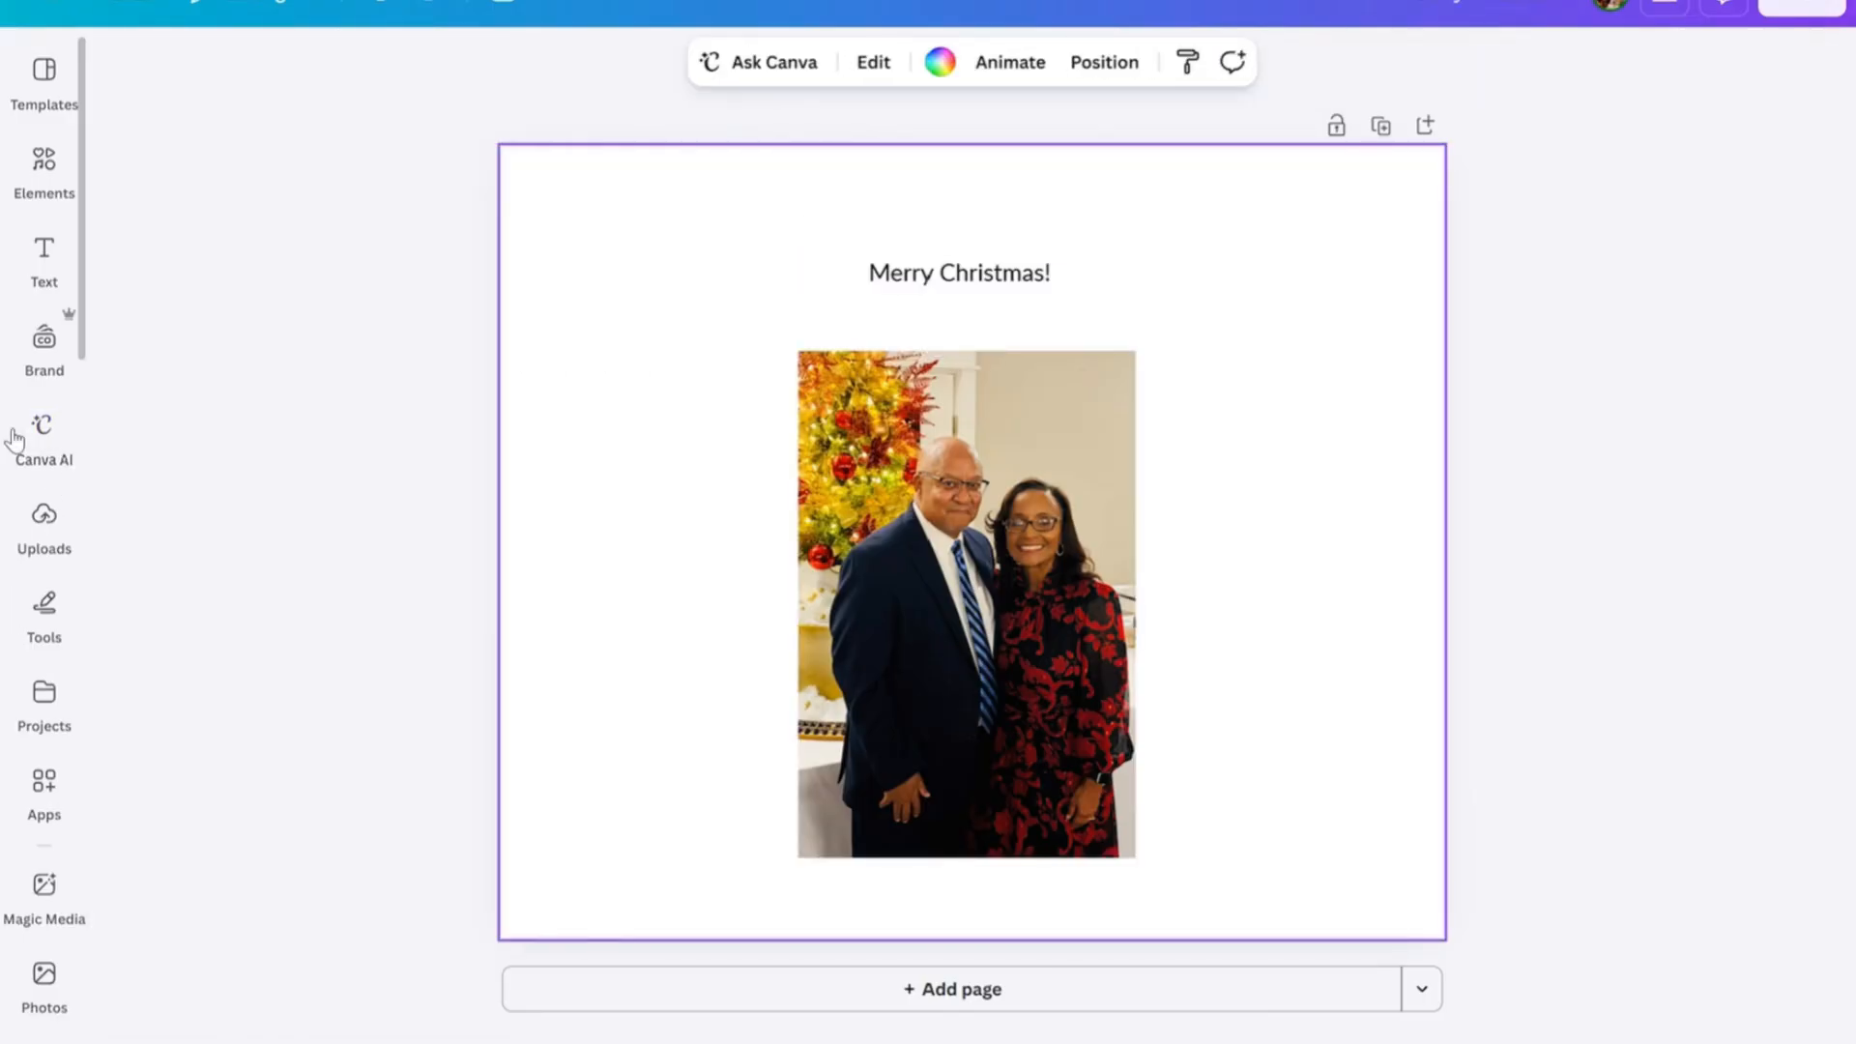
Open the page background options and look through the available background colours.
mouse_move(36, 329)
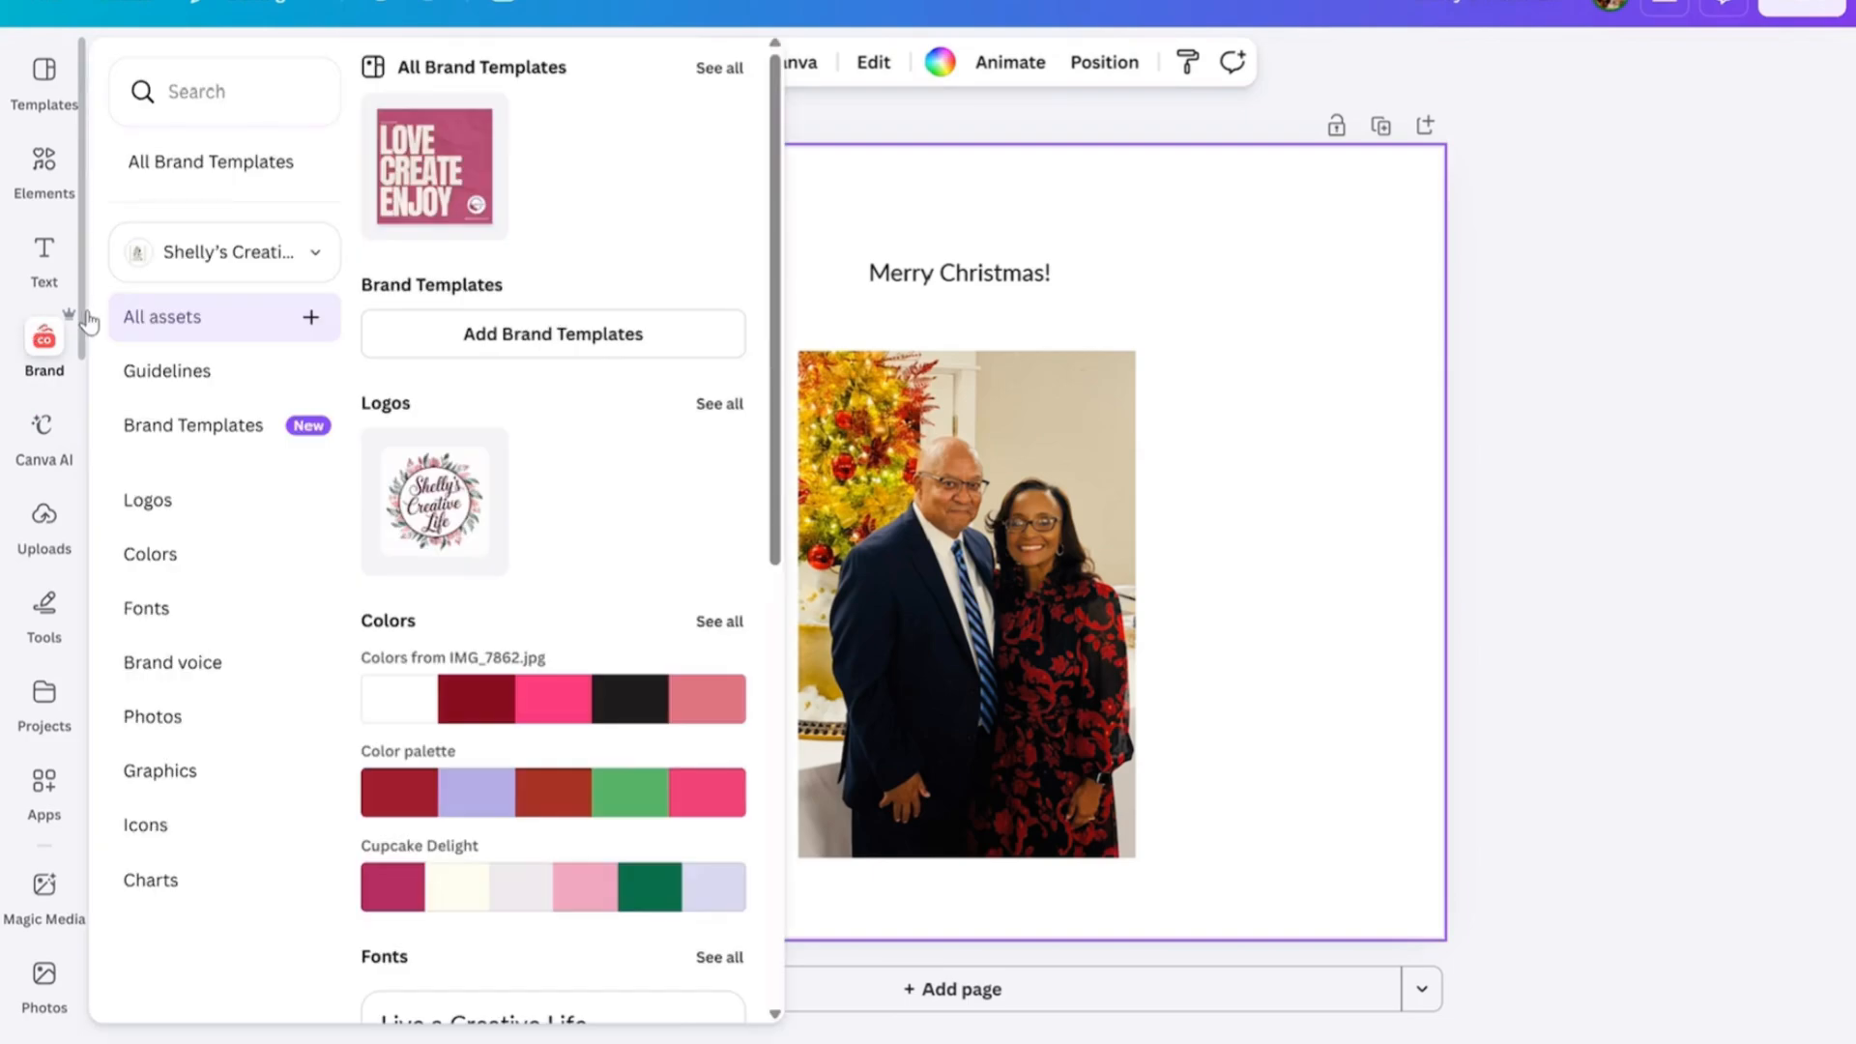
scroll(85, 387, "down", 4)
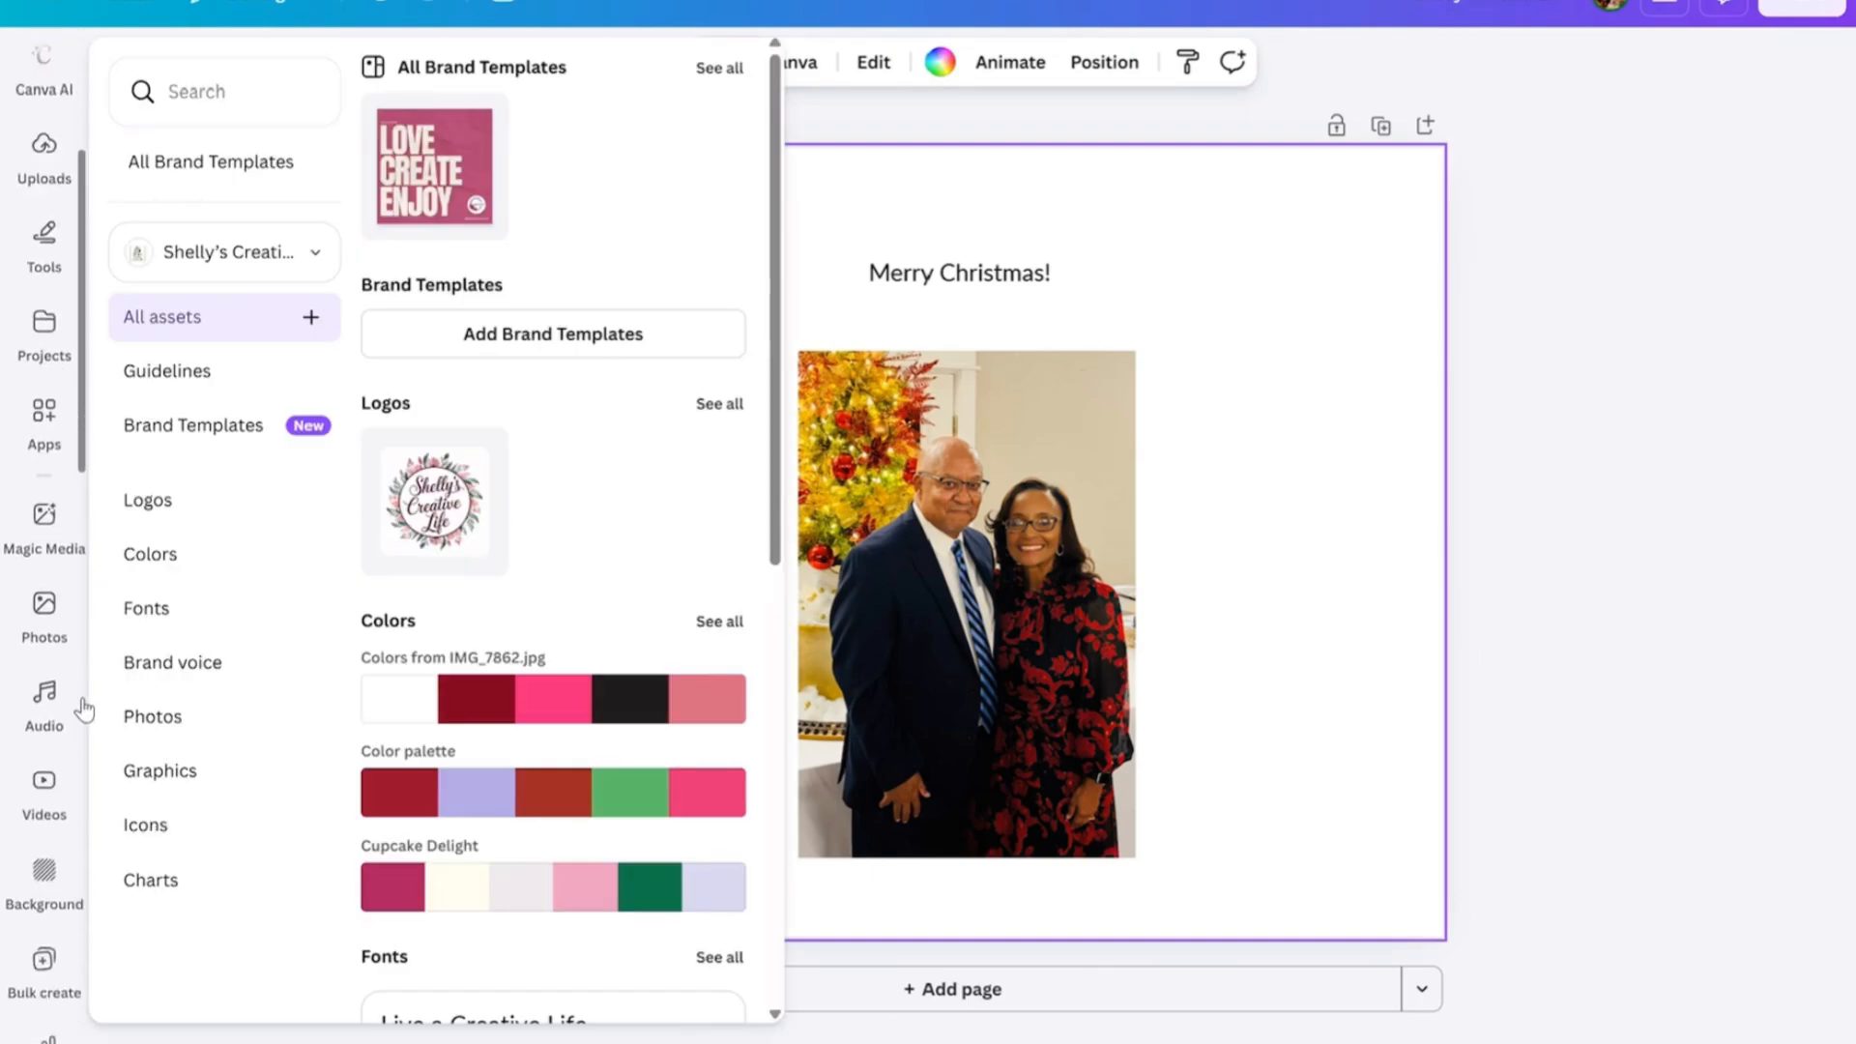
scroll(81, 754, "down", 2)
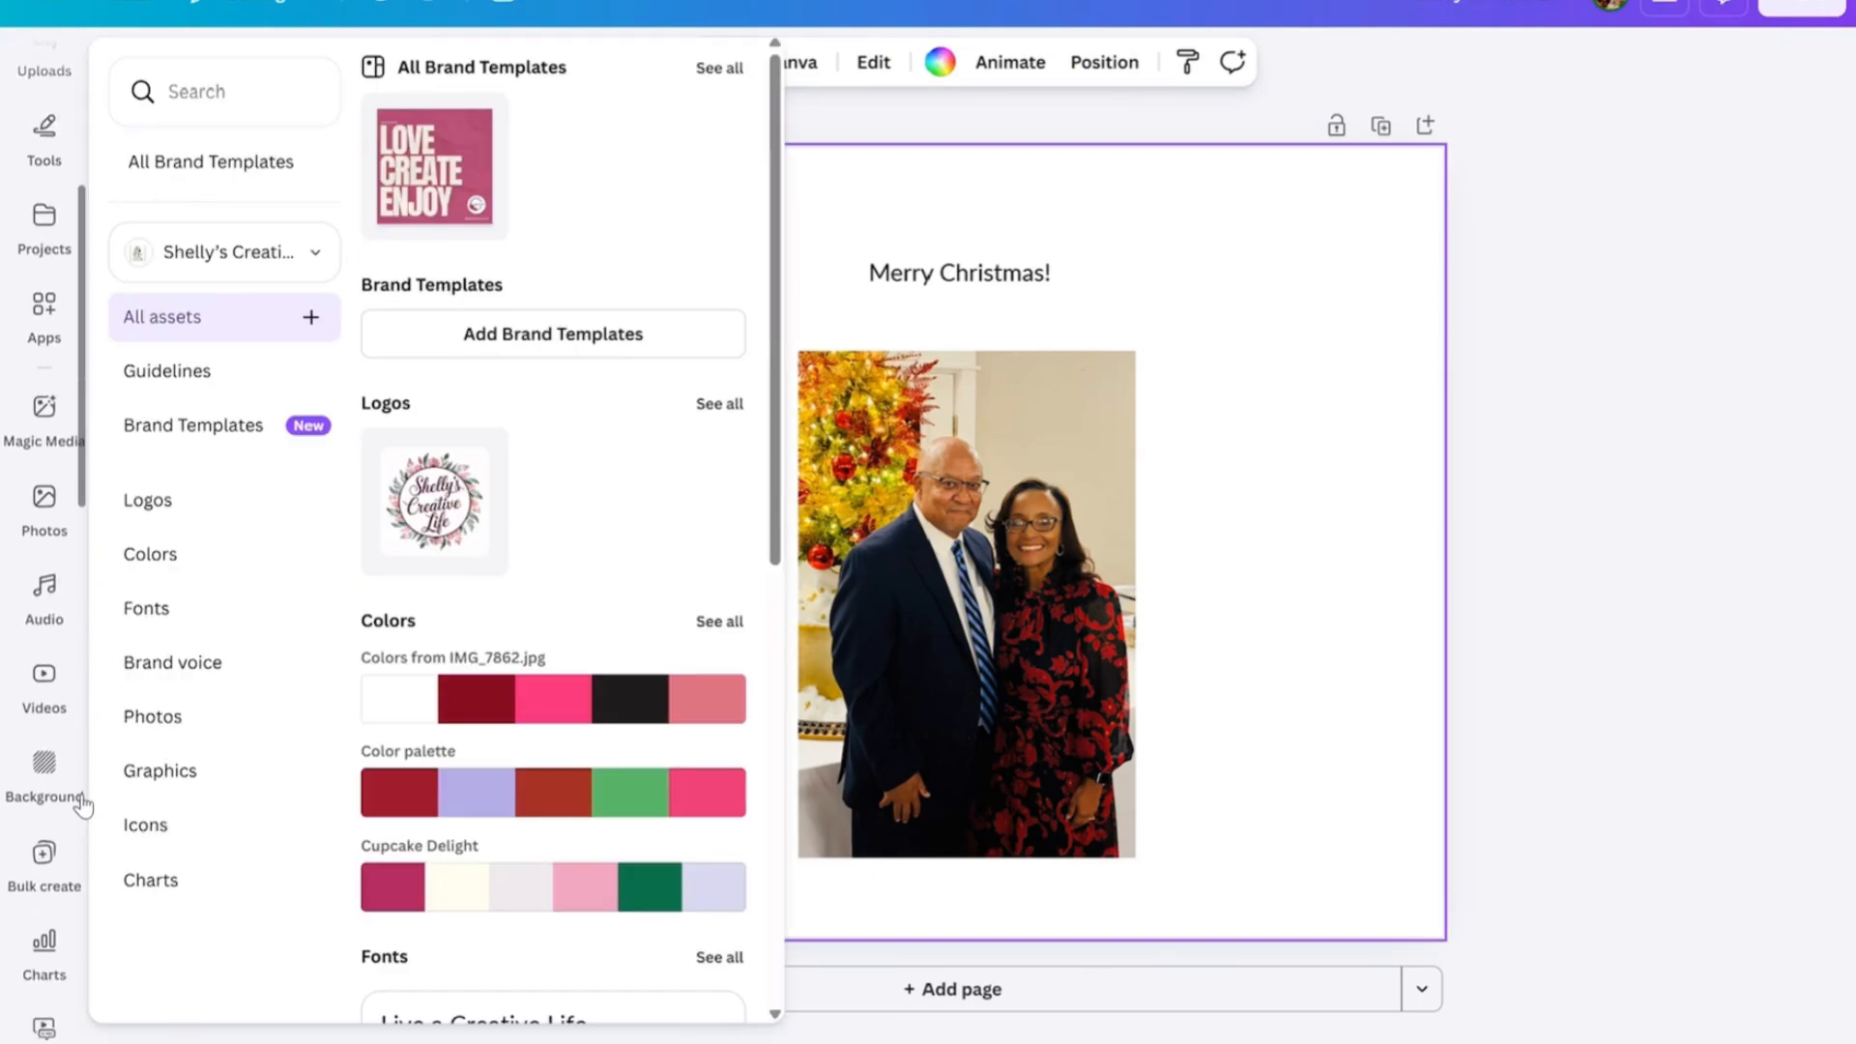
left_click(44, 765)
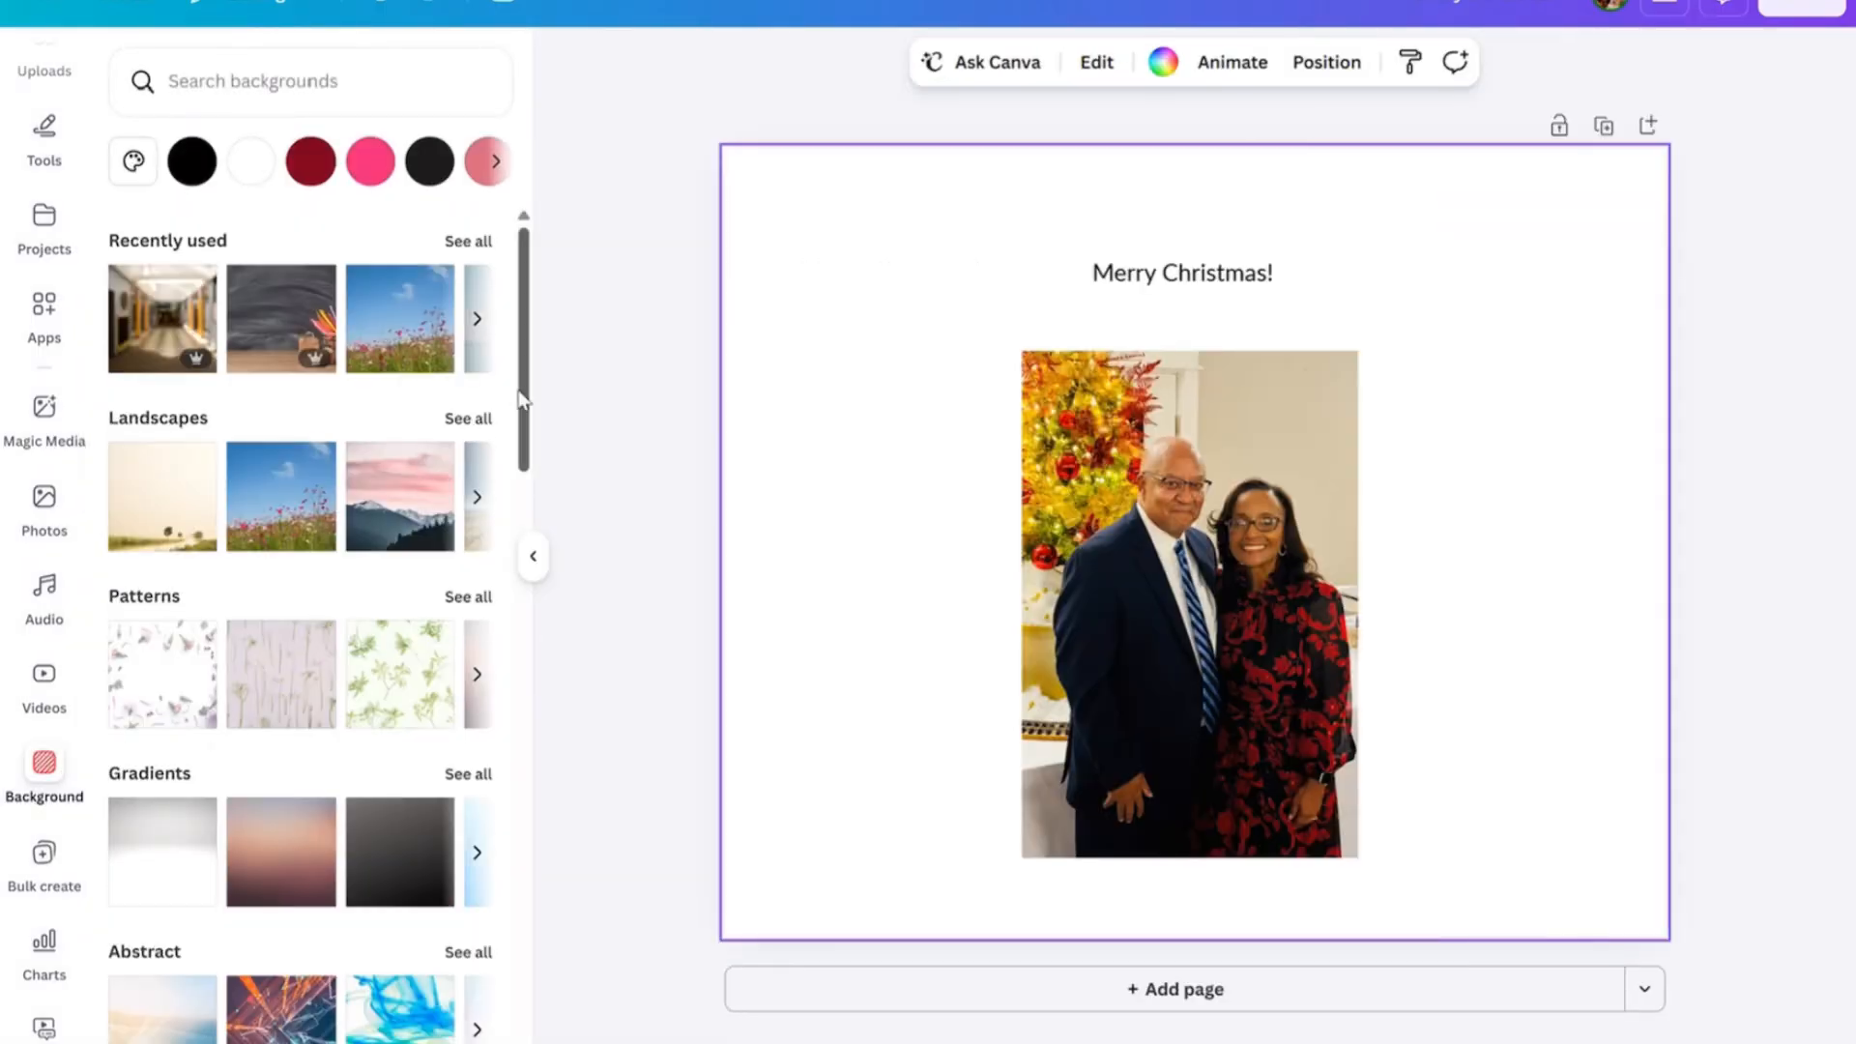
left_click_drag(519, 396, 558, 491)
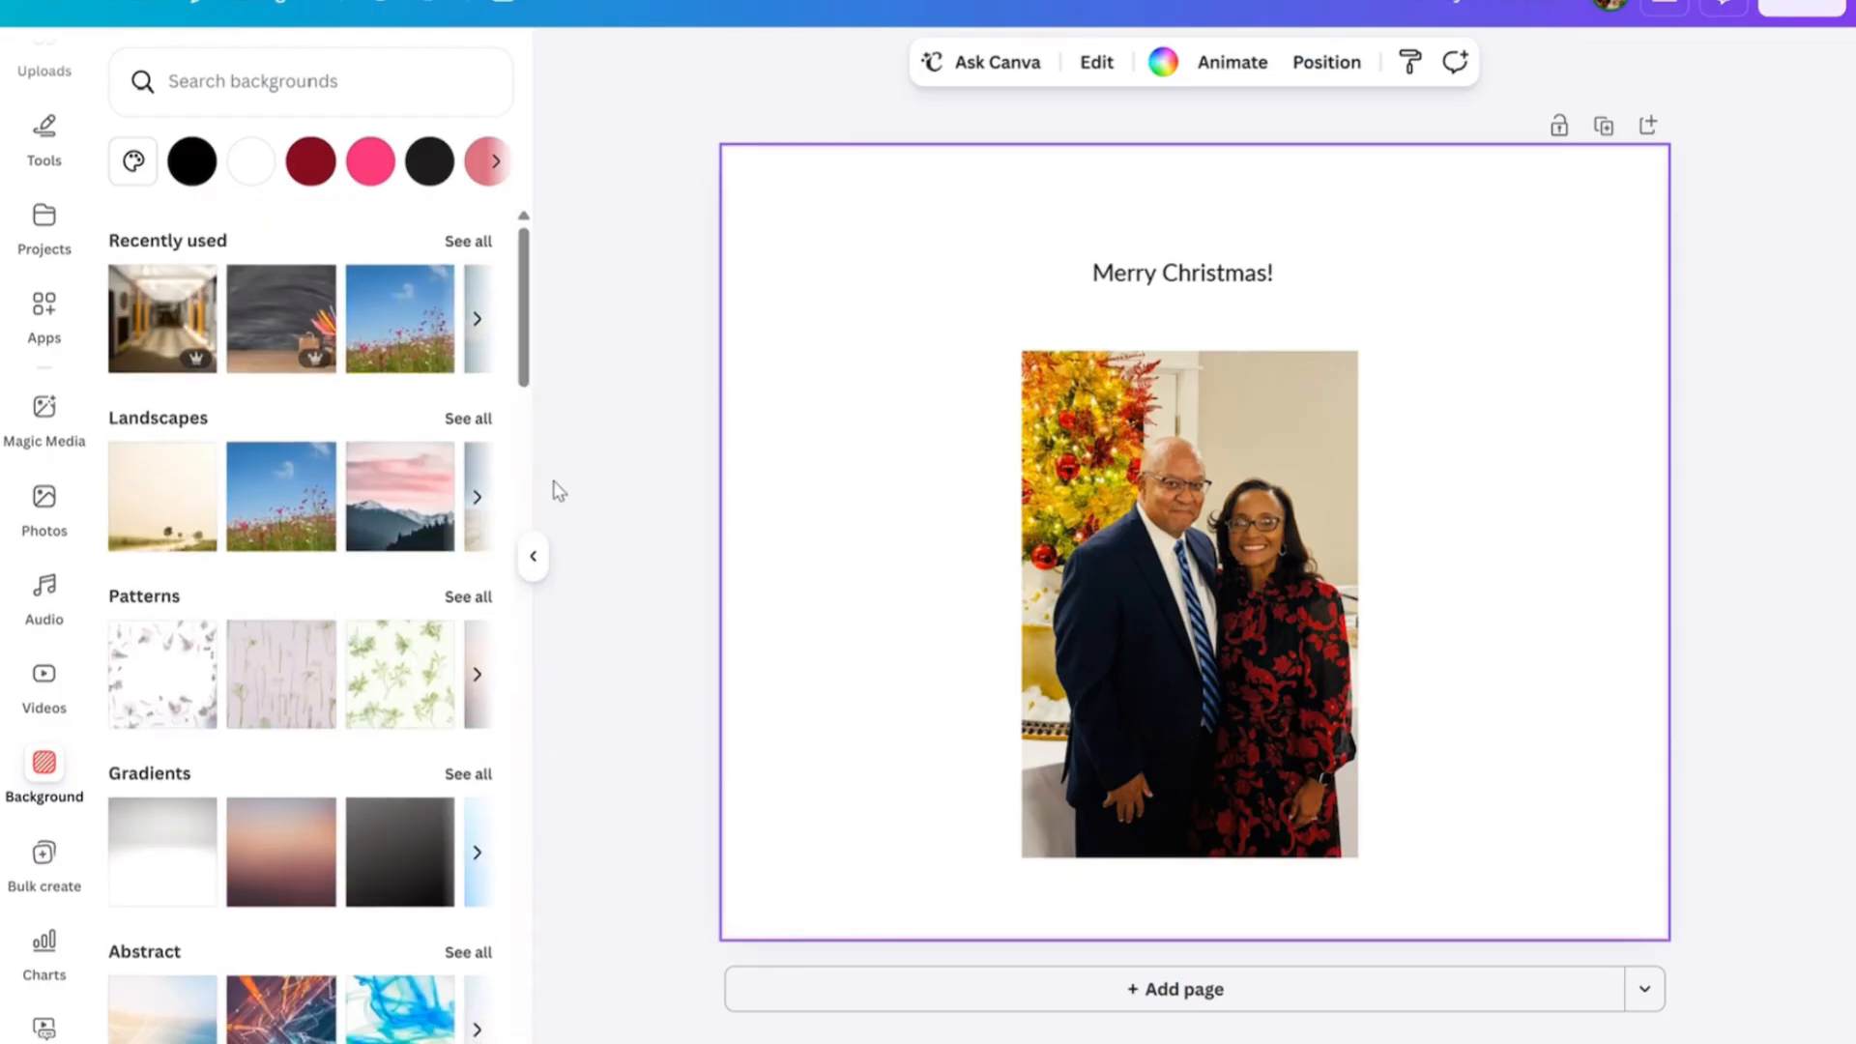
left_click(495, 162)
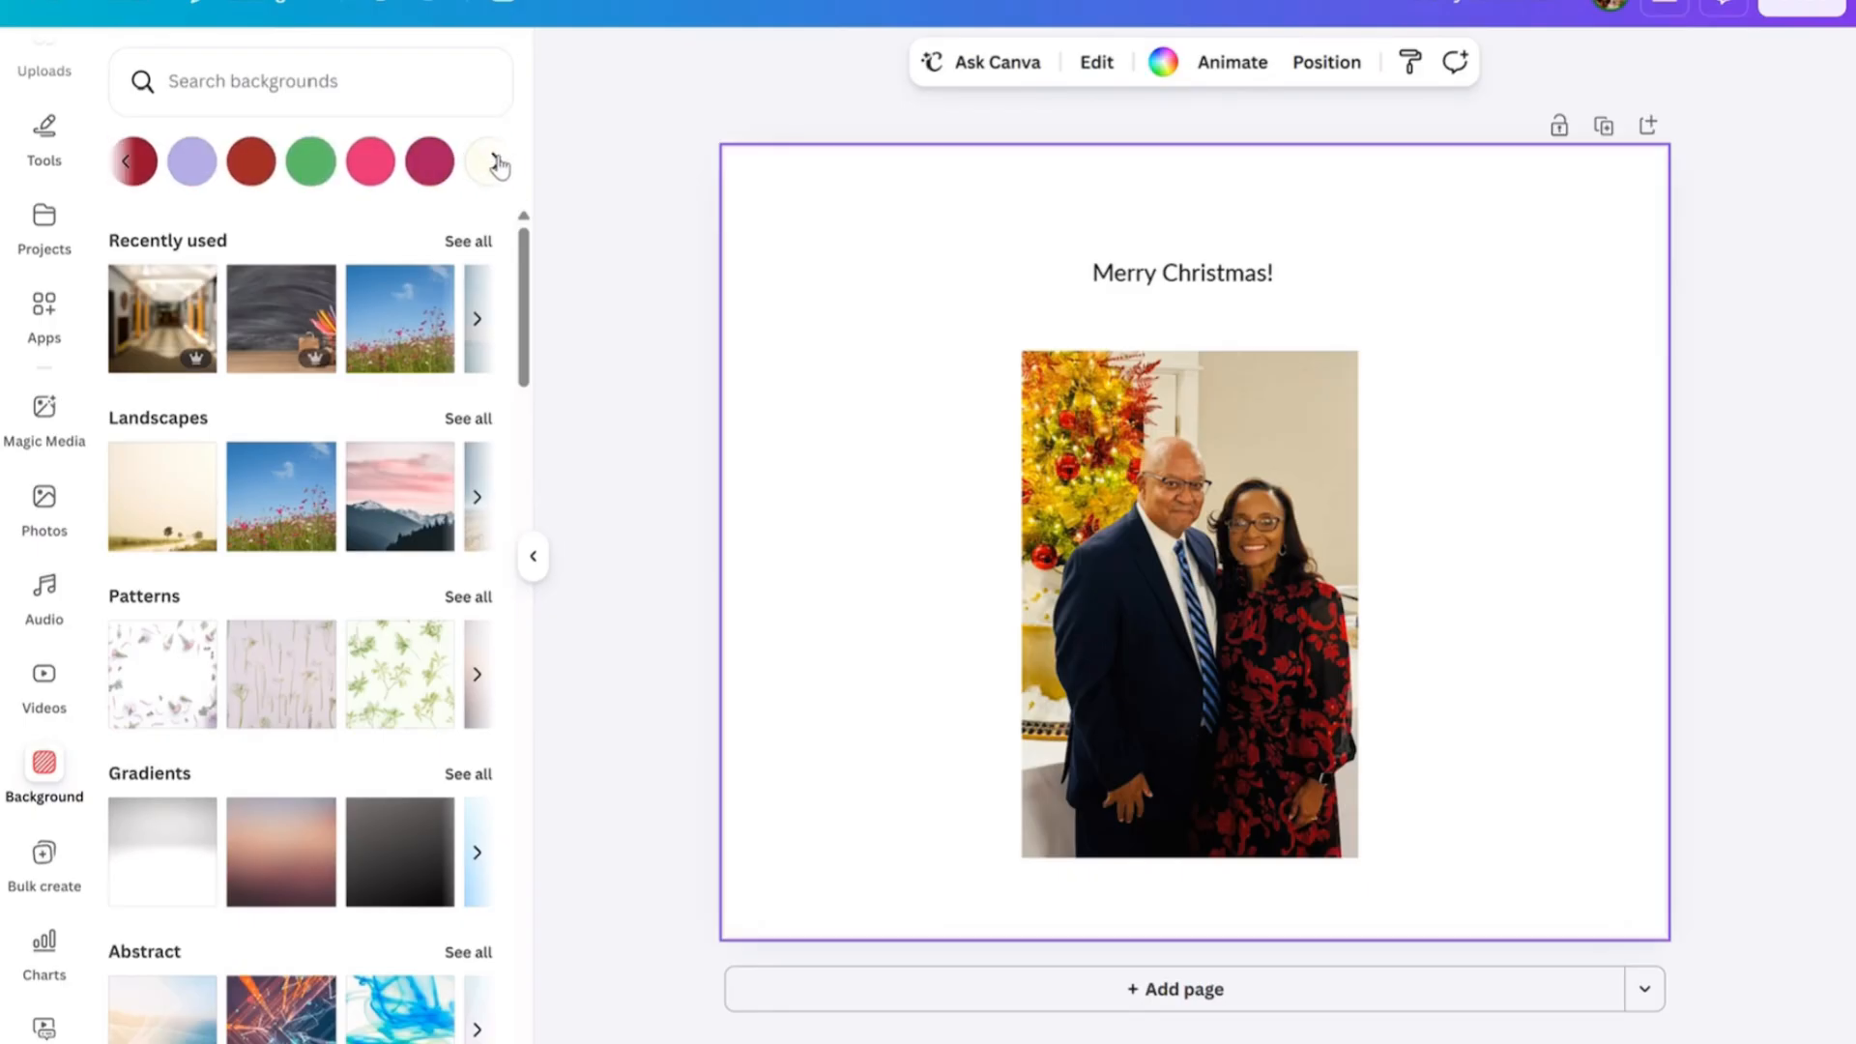
left_click(495, 162)
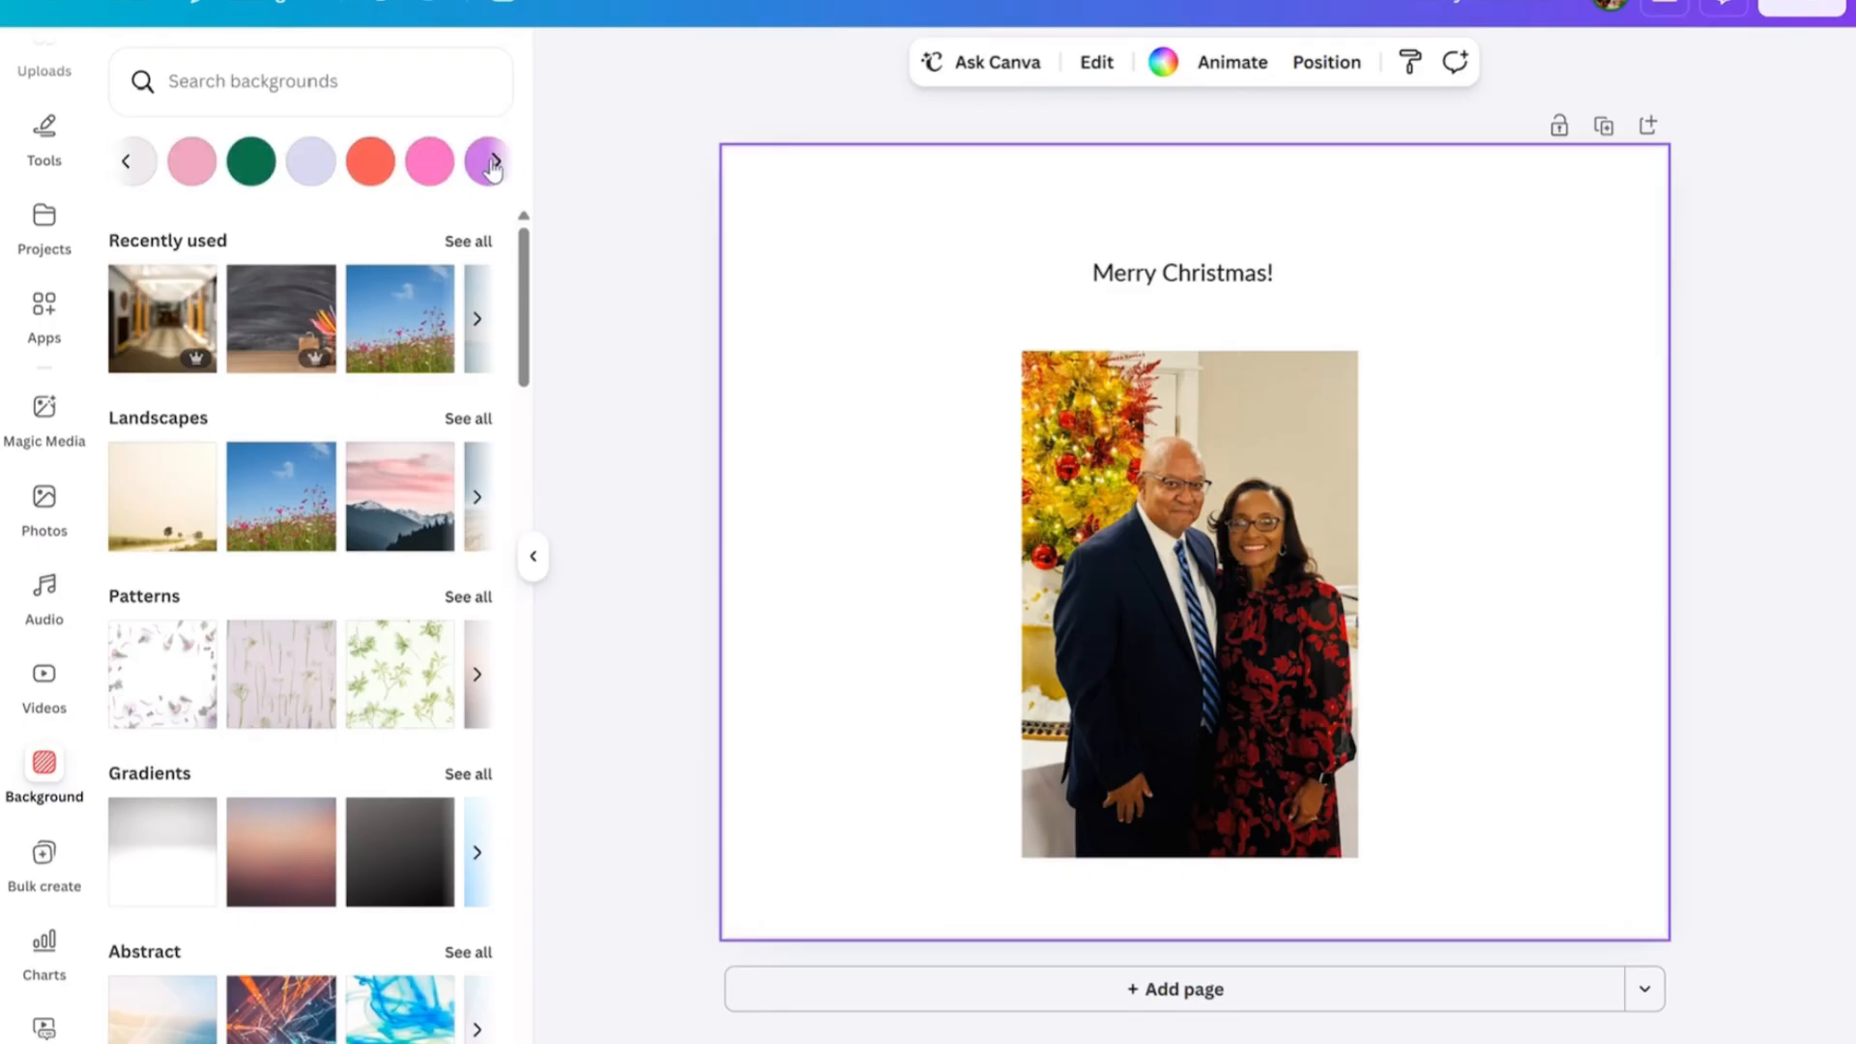
left_click(495, 163)
left_click(495, 163)
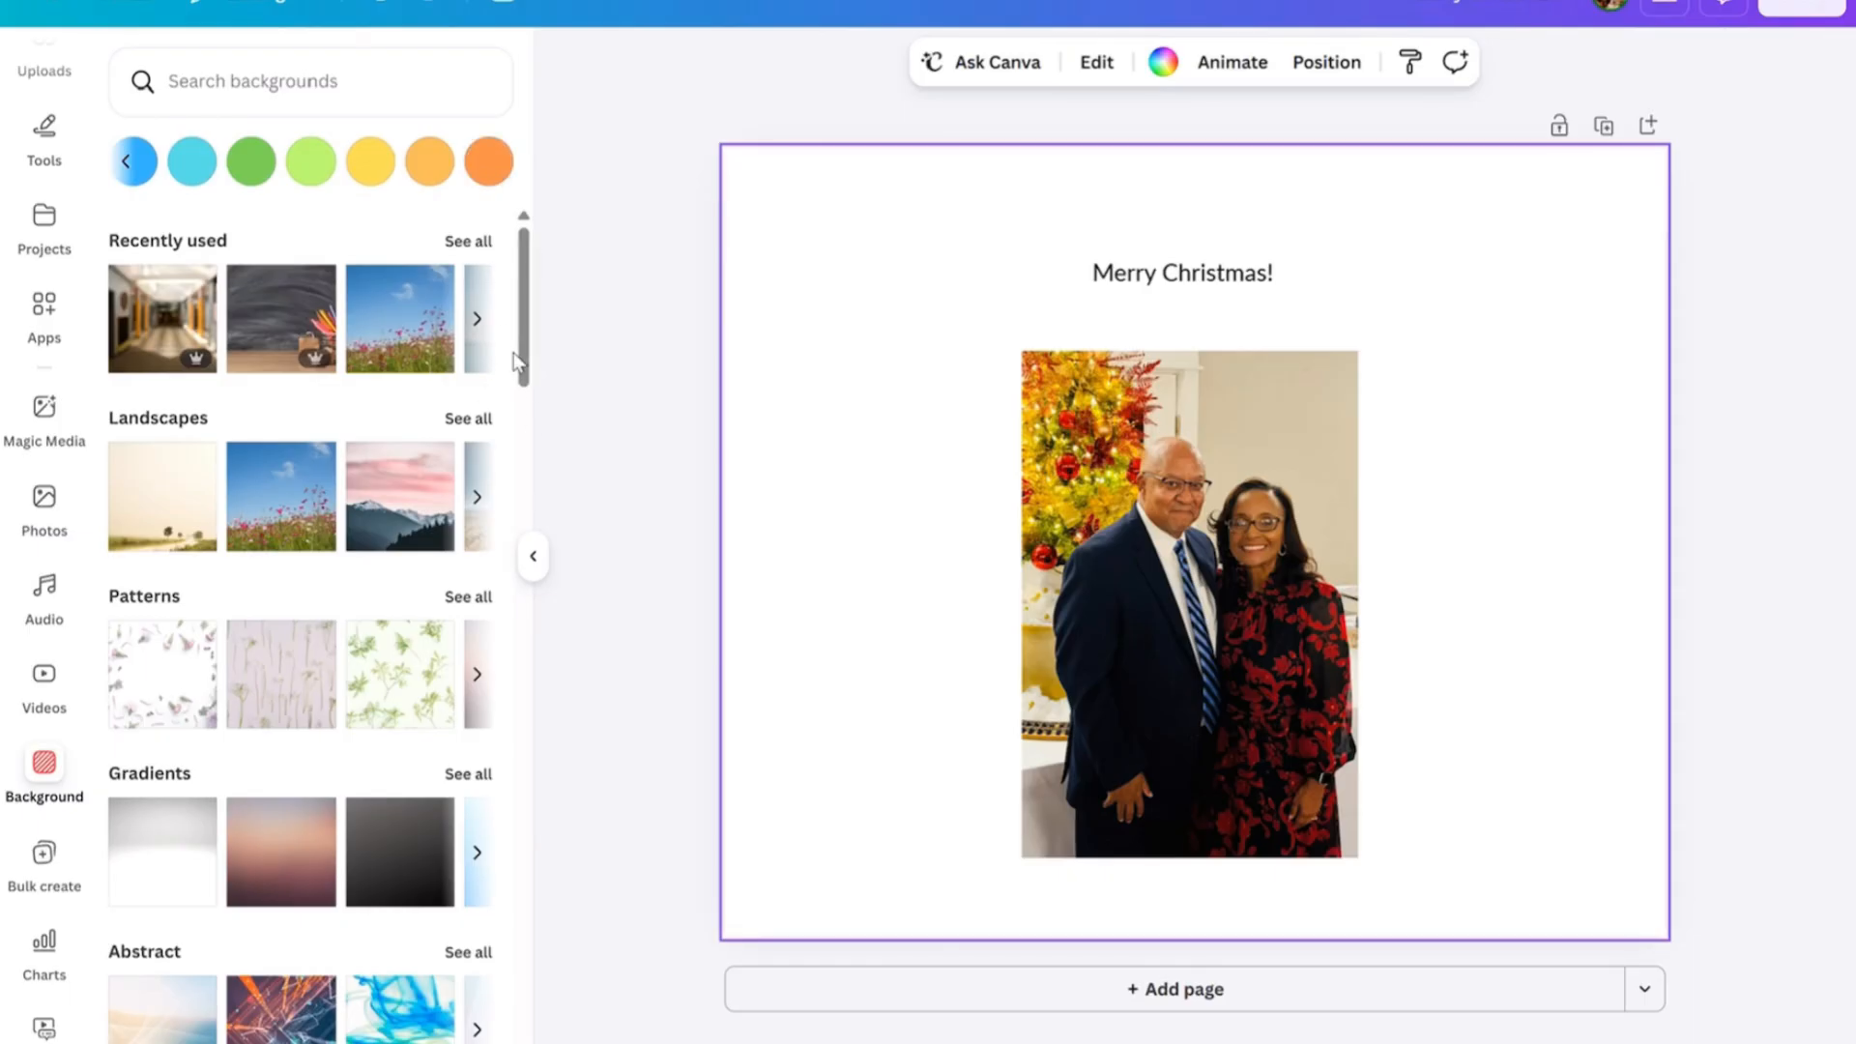
Show the full collection of pattern backgrounds and apply the dark pink diamond pattern to the page.
scroll(512, 406, "down", 3)
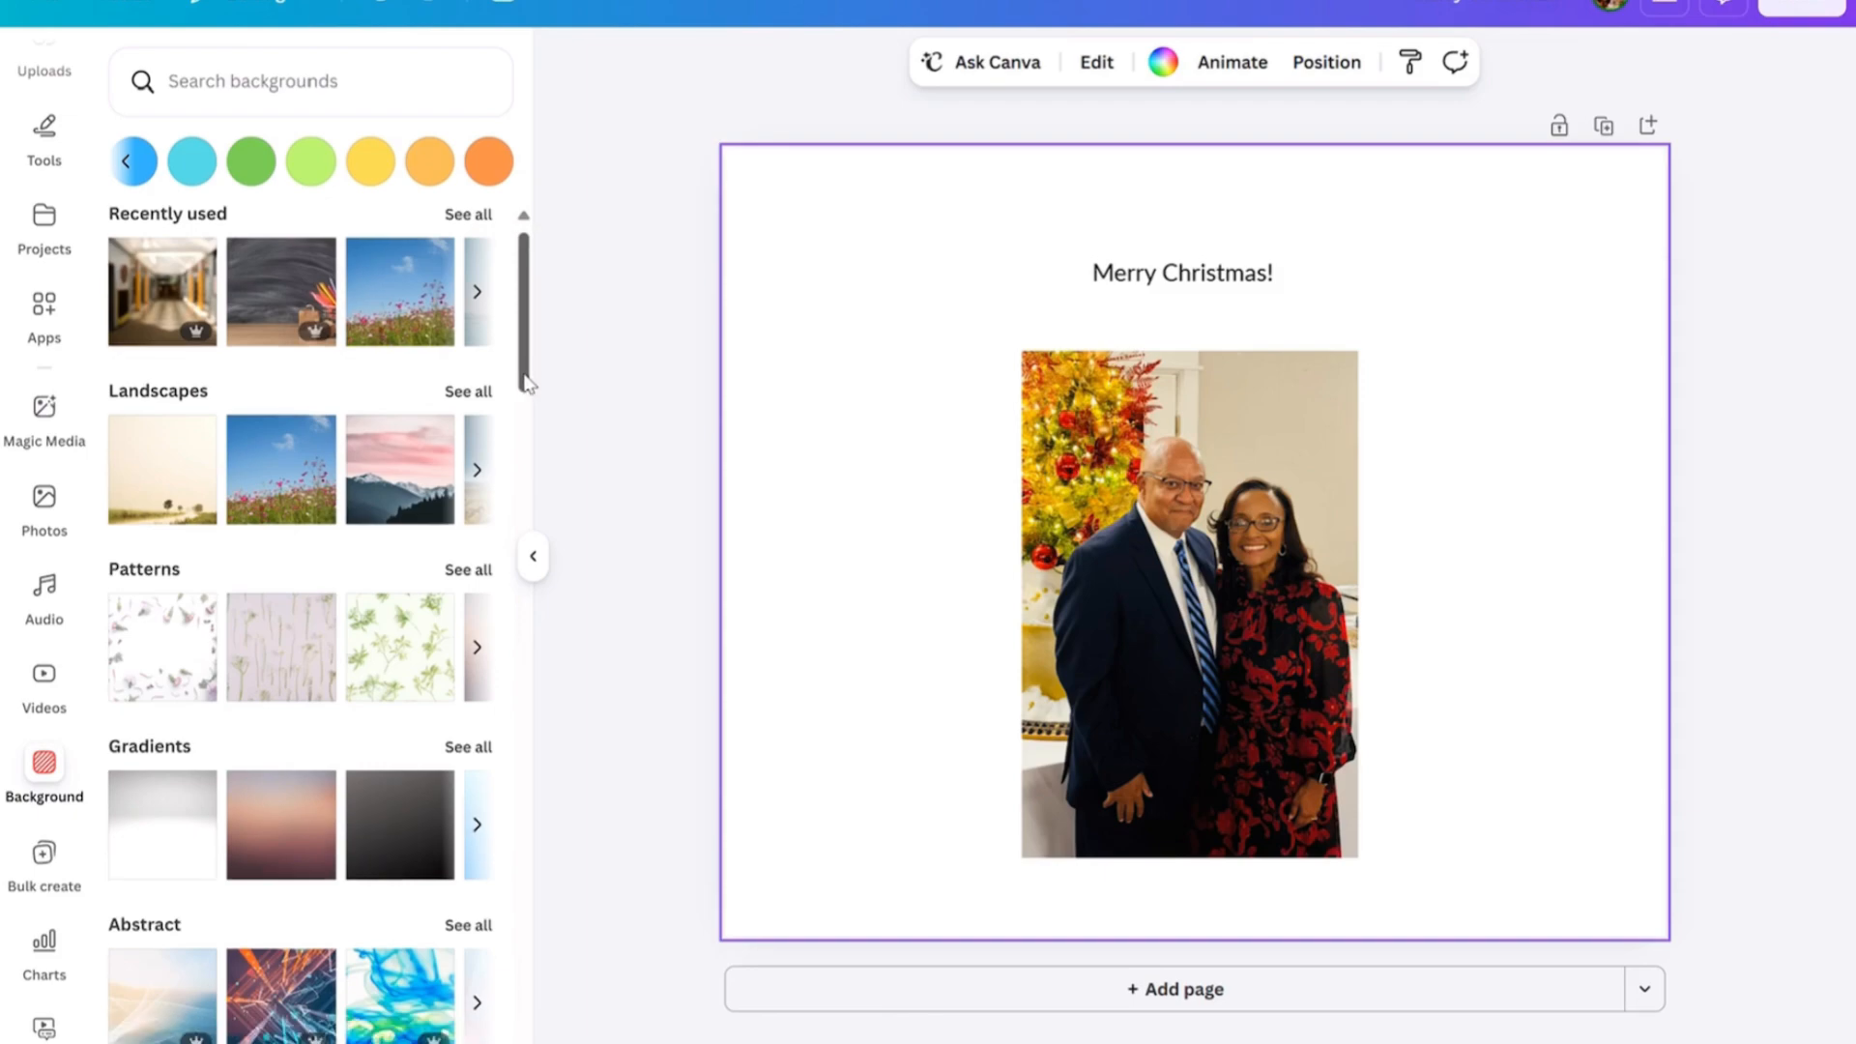
left_click(472, 373)
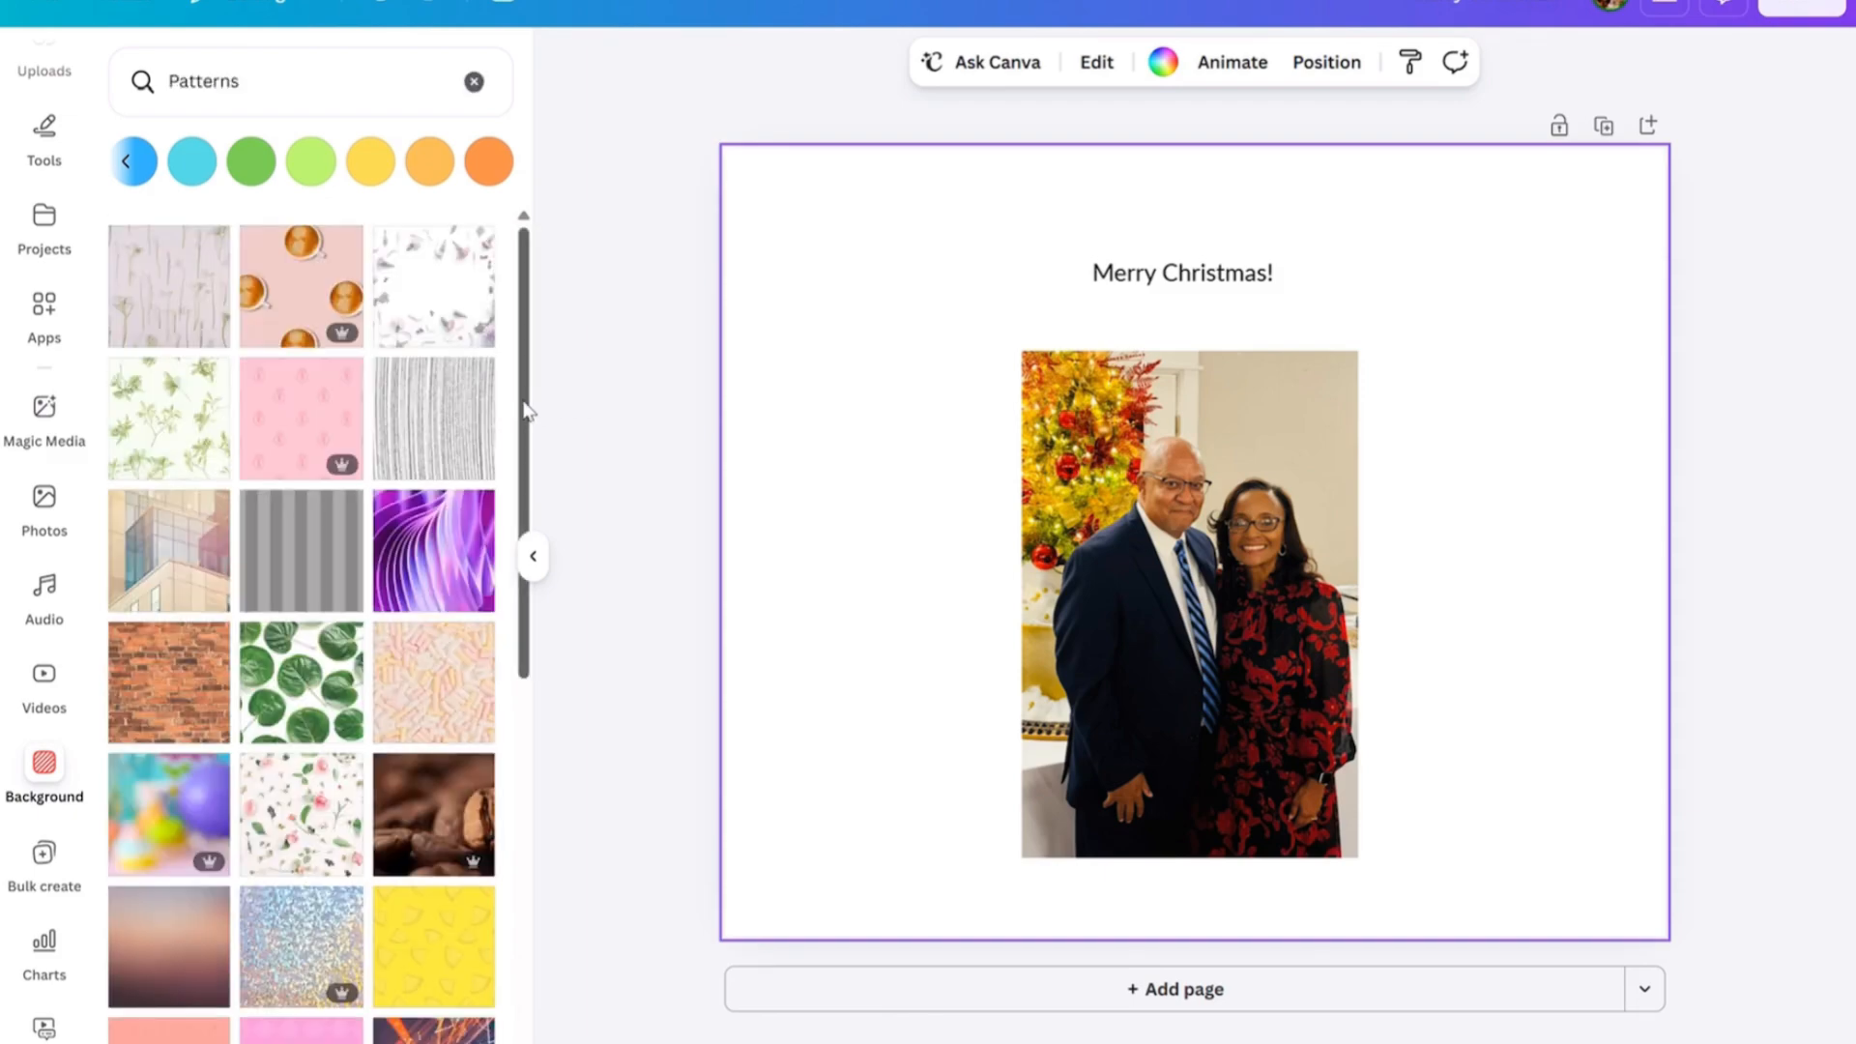
left_click_drag(527, 411, 529, 1039)
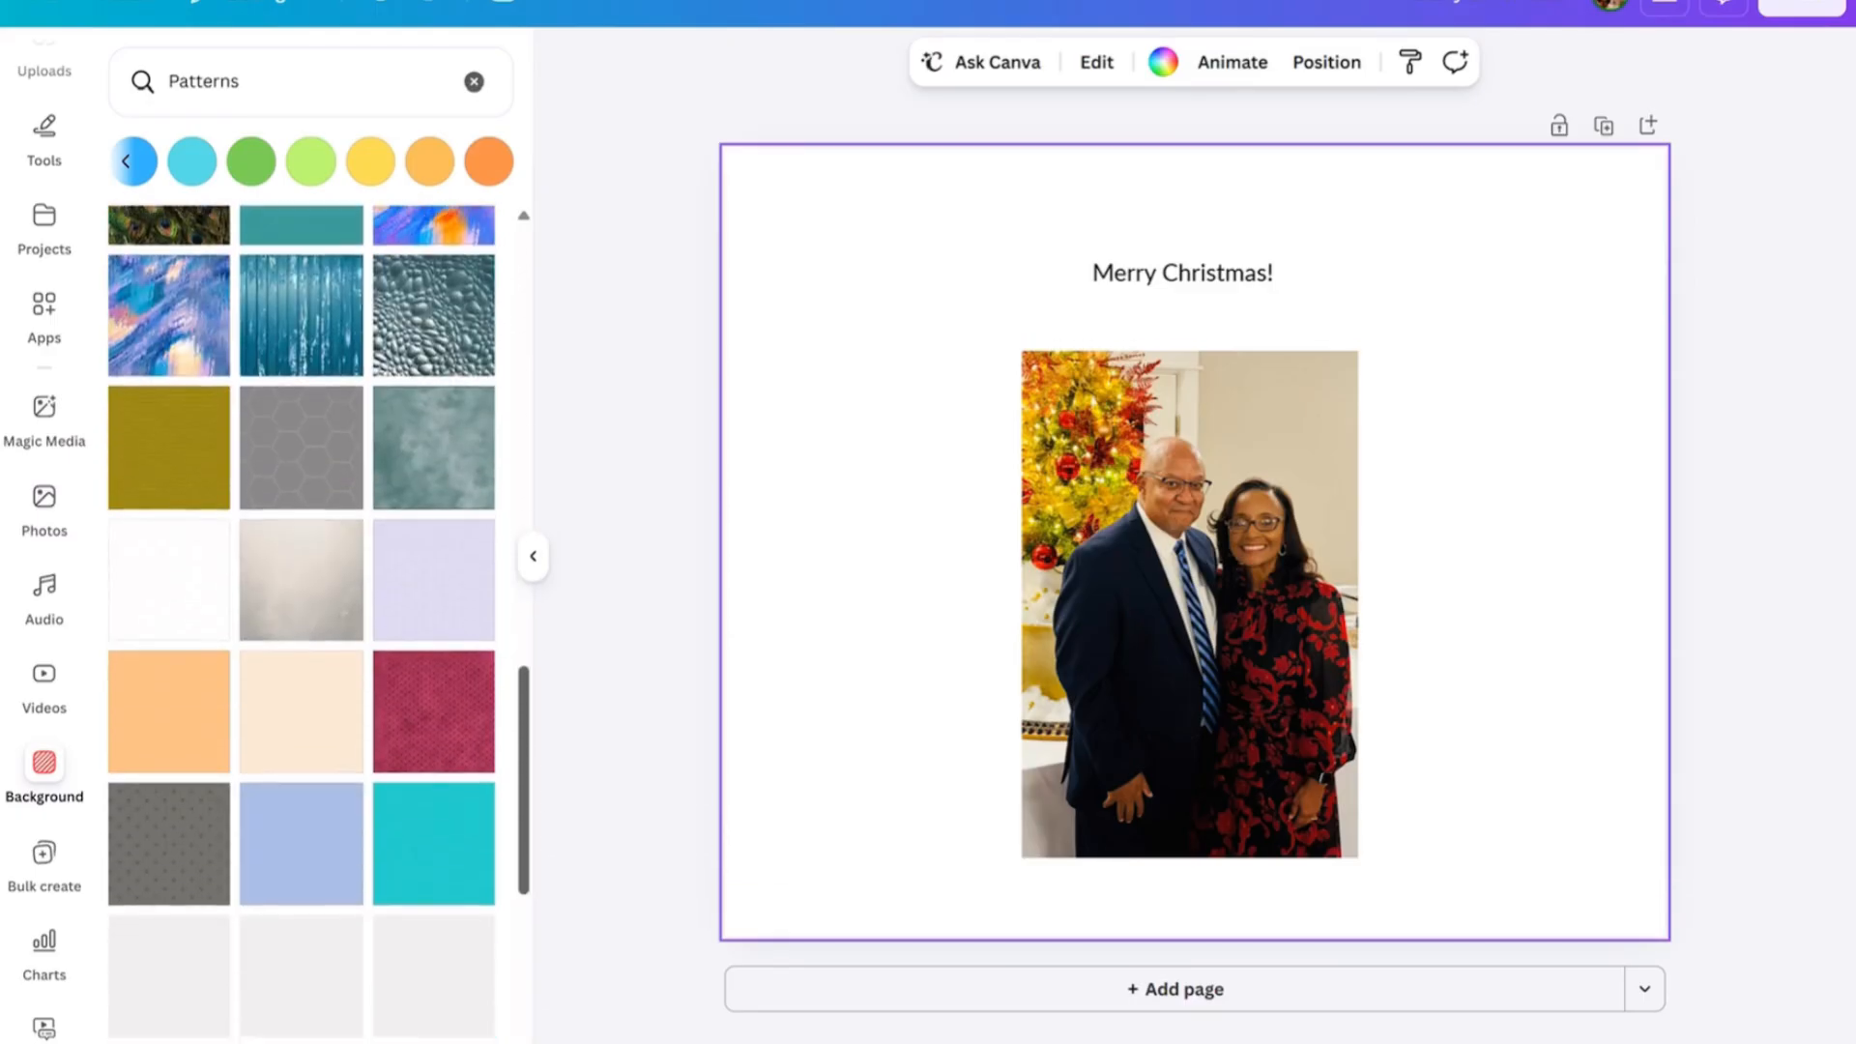
left_click(440, 746)
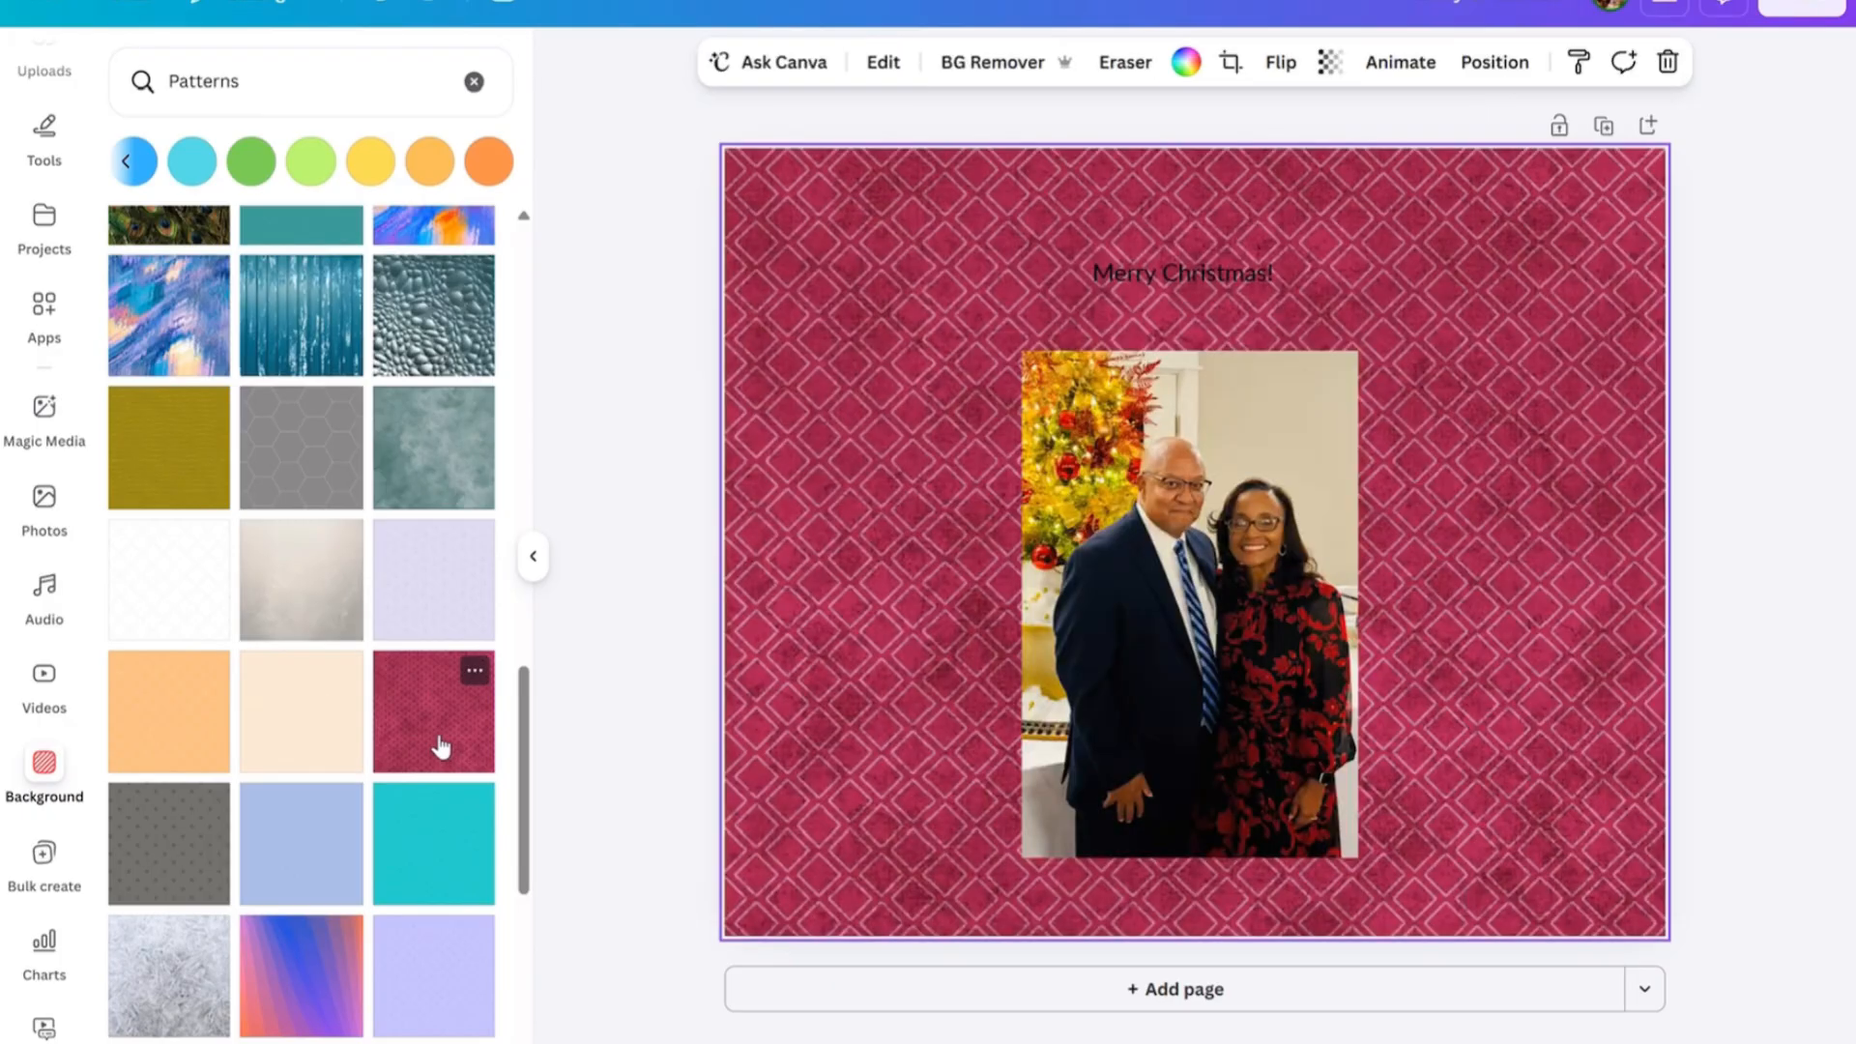
Try the light orange dotted pattern and the yellow pattern with large dots as the page background.
left_click(185, 715)
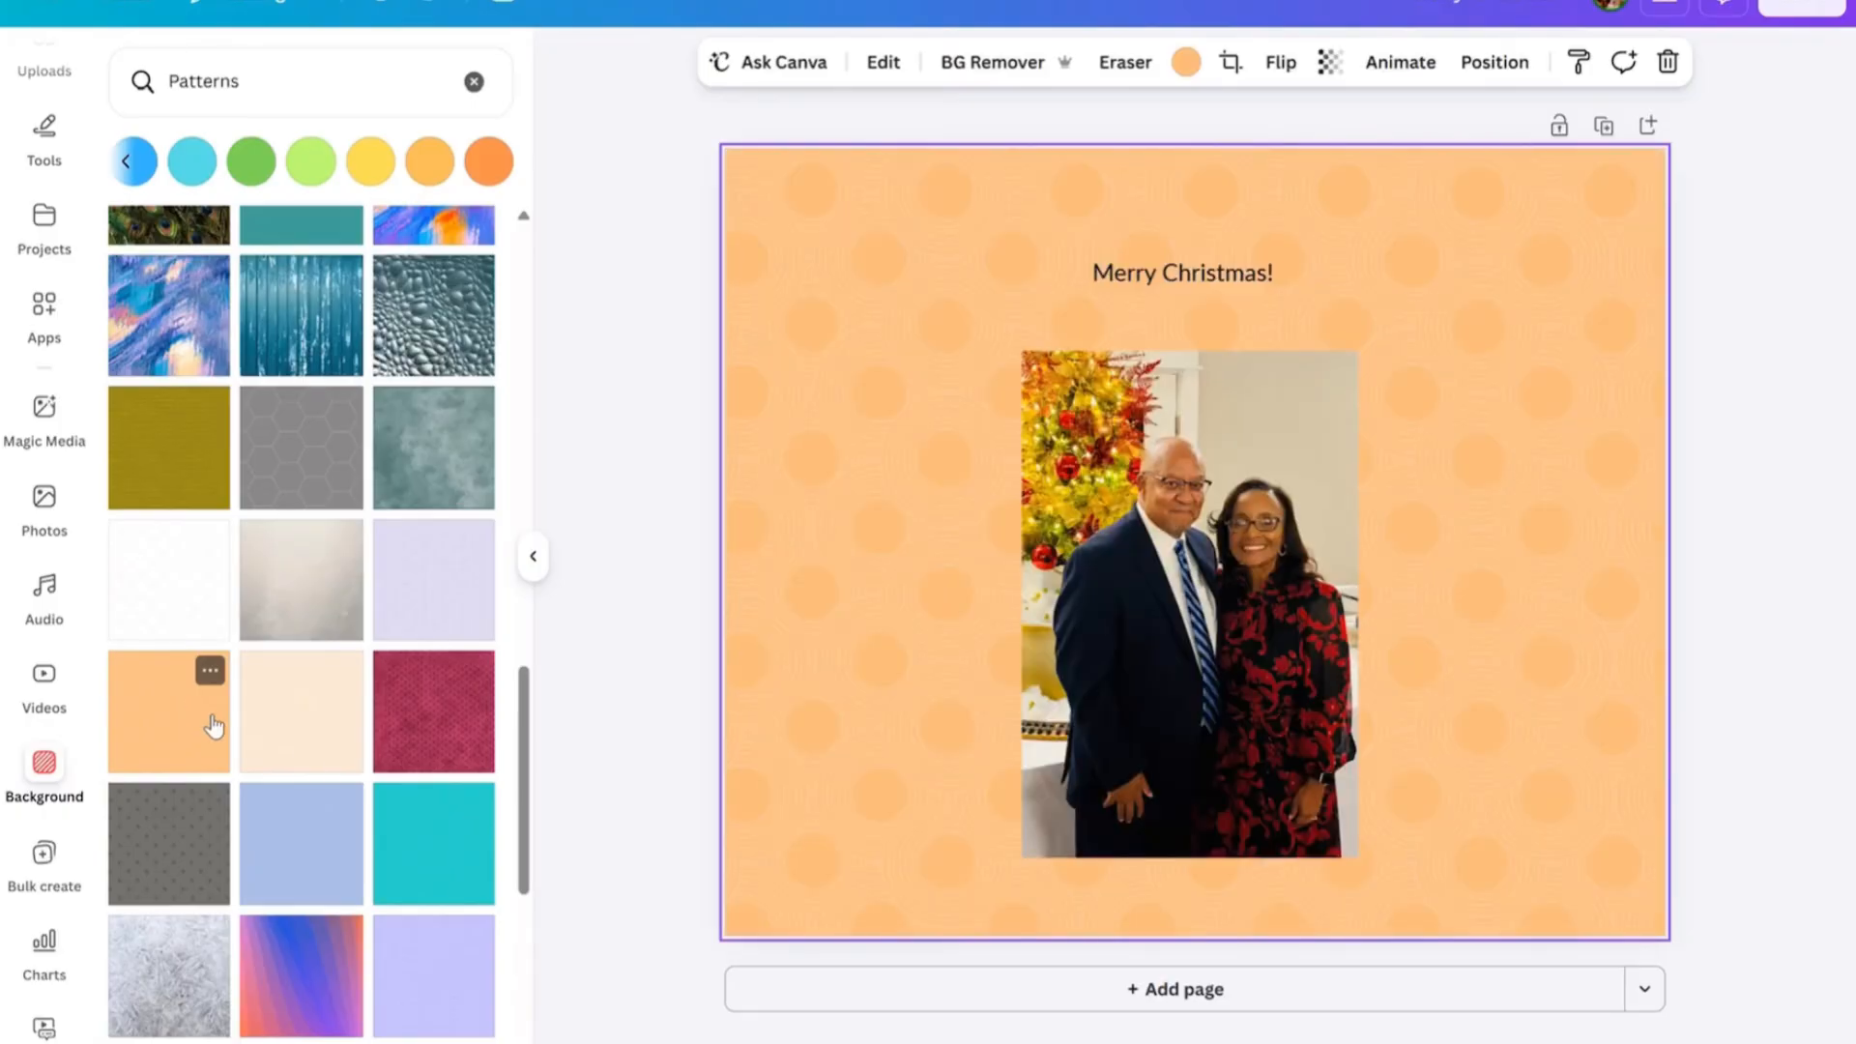
scroll(528, 768, "down", 7)
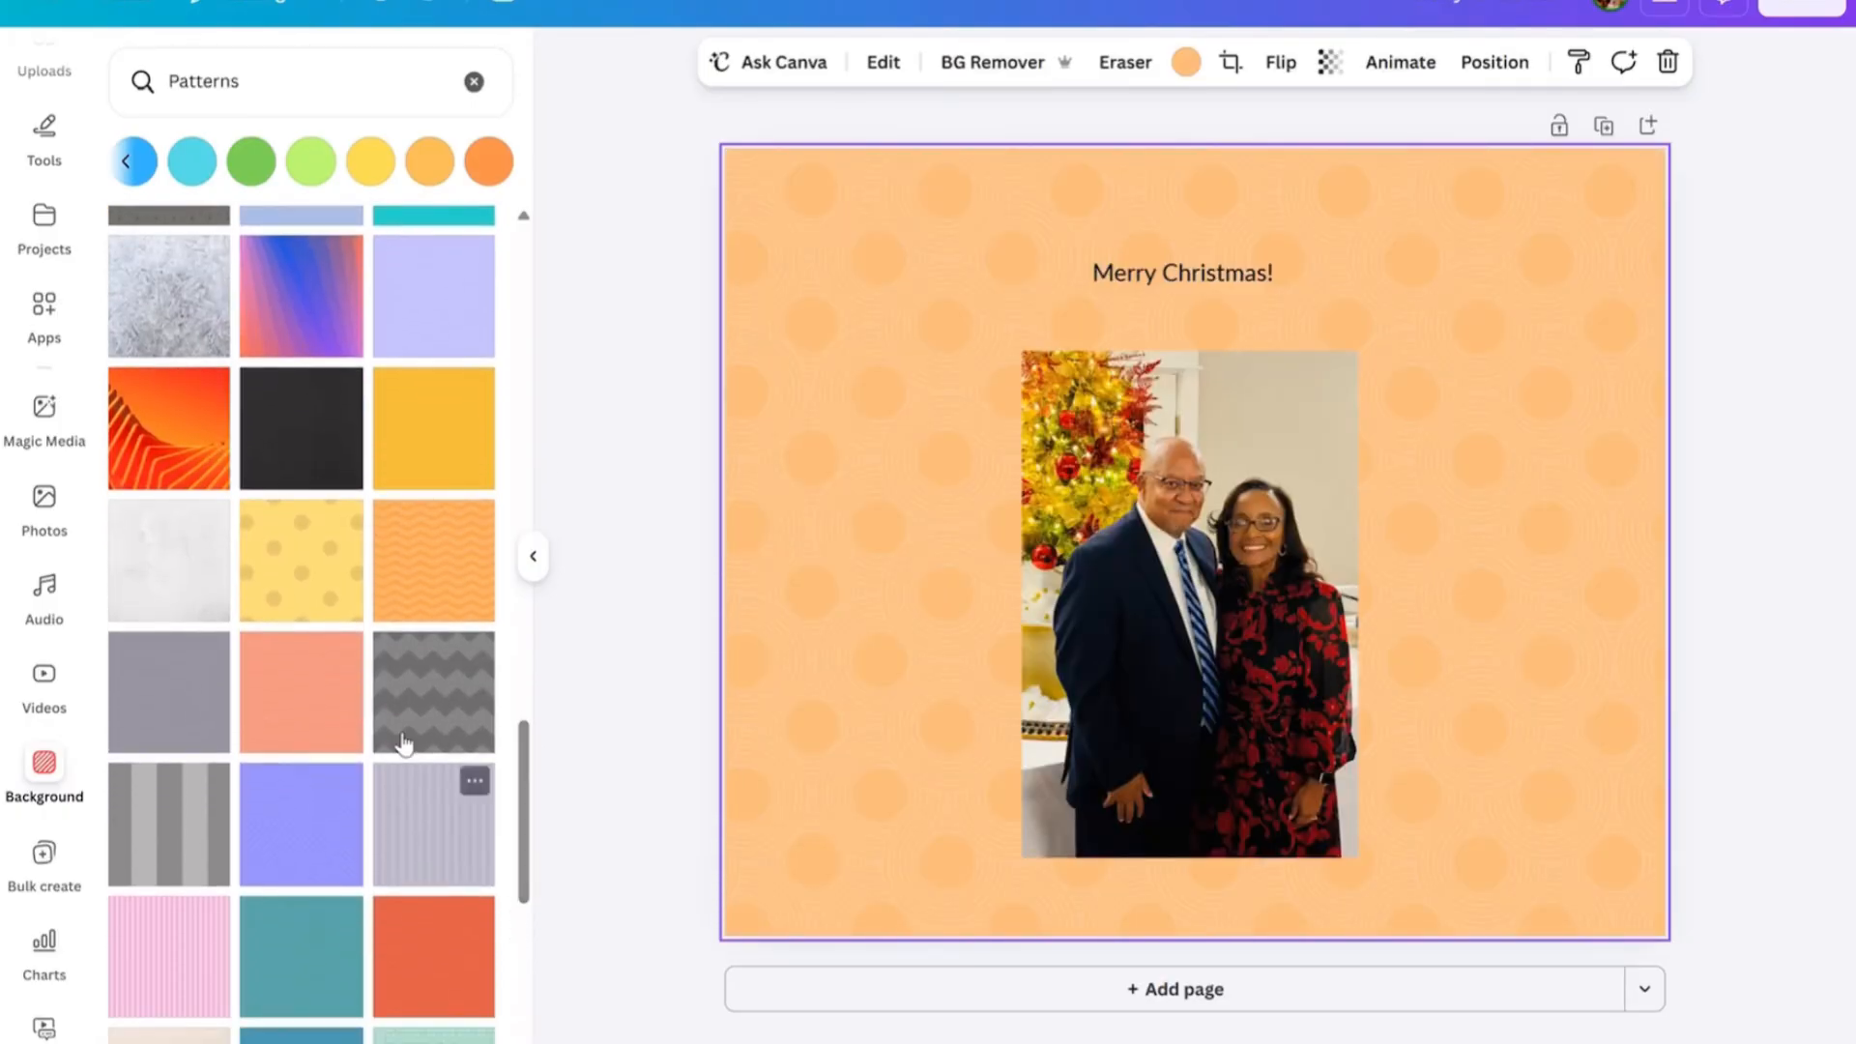
left_click(315, 553)
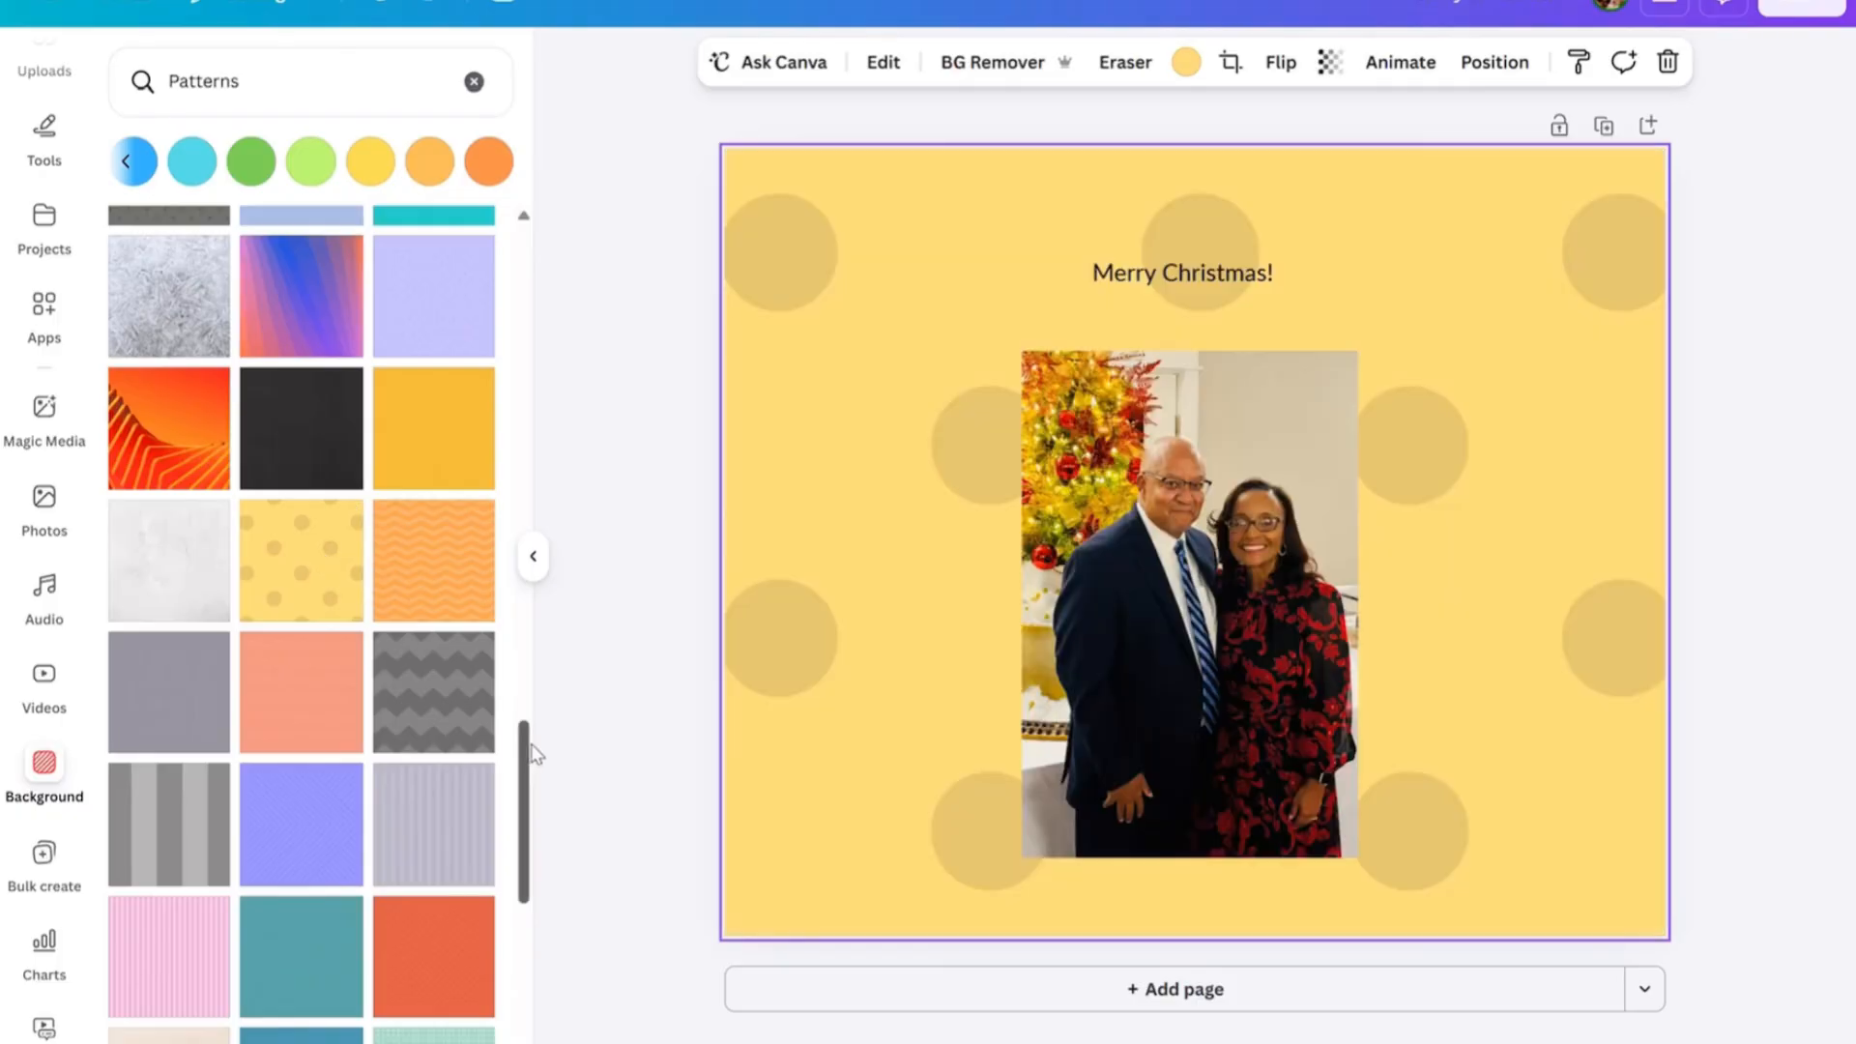
Apply the pale yellow pattern with small grey dots as the page background.
left_click_drag(530, 754, 528, 793)
left_click_drag(530, 873, 539, 1008)
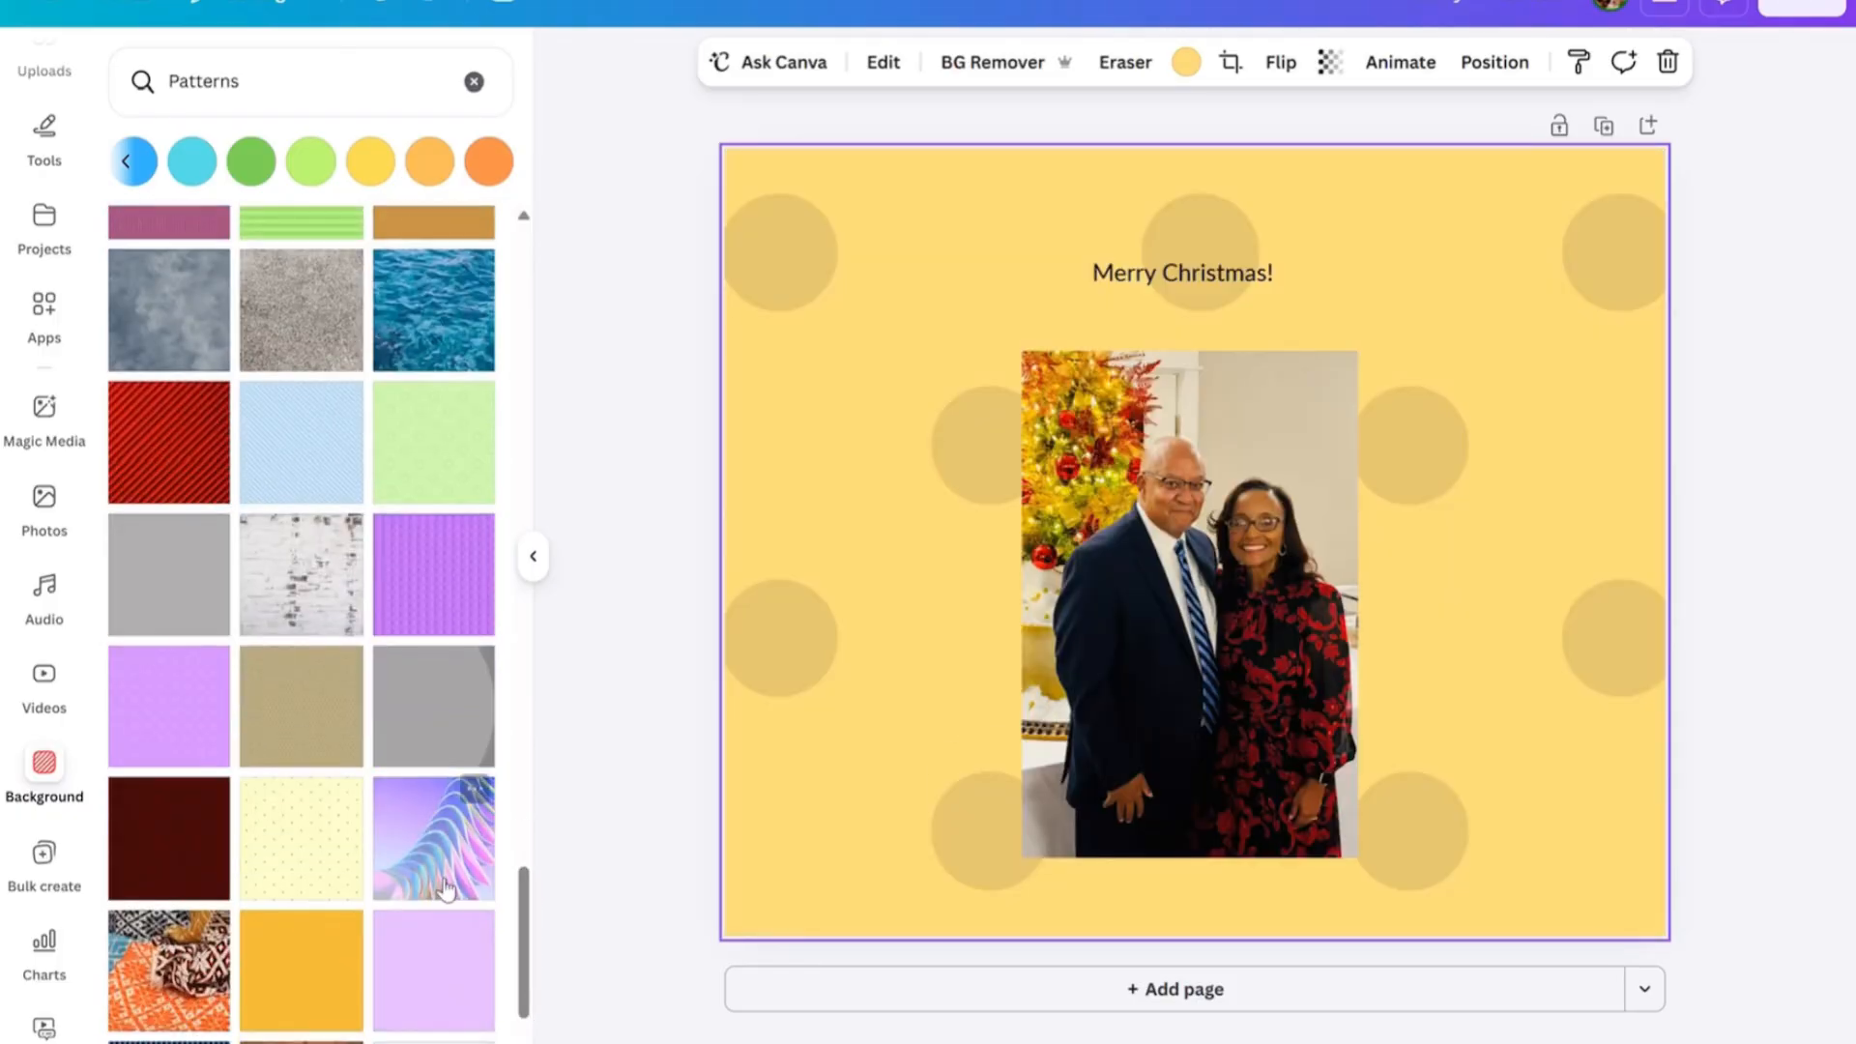
left_click(296, 849)
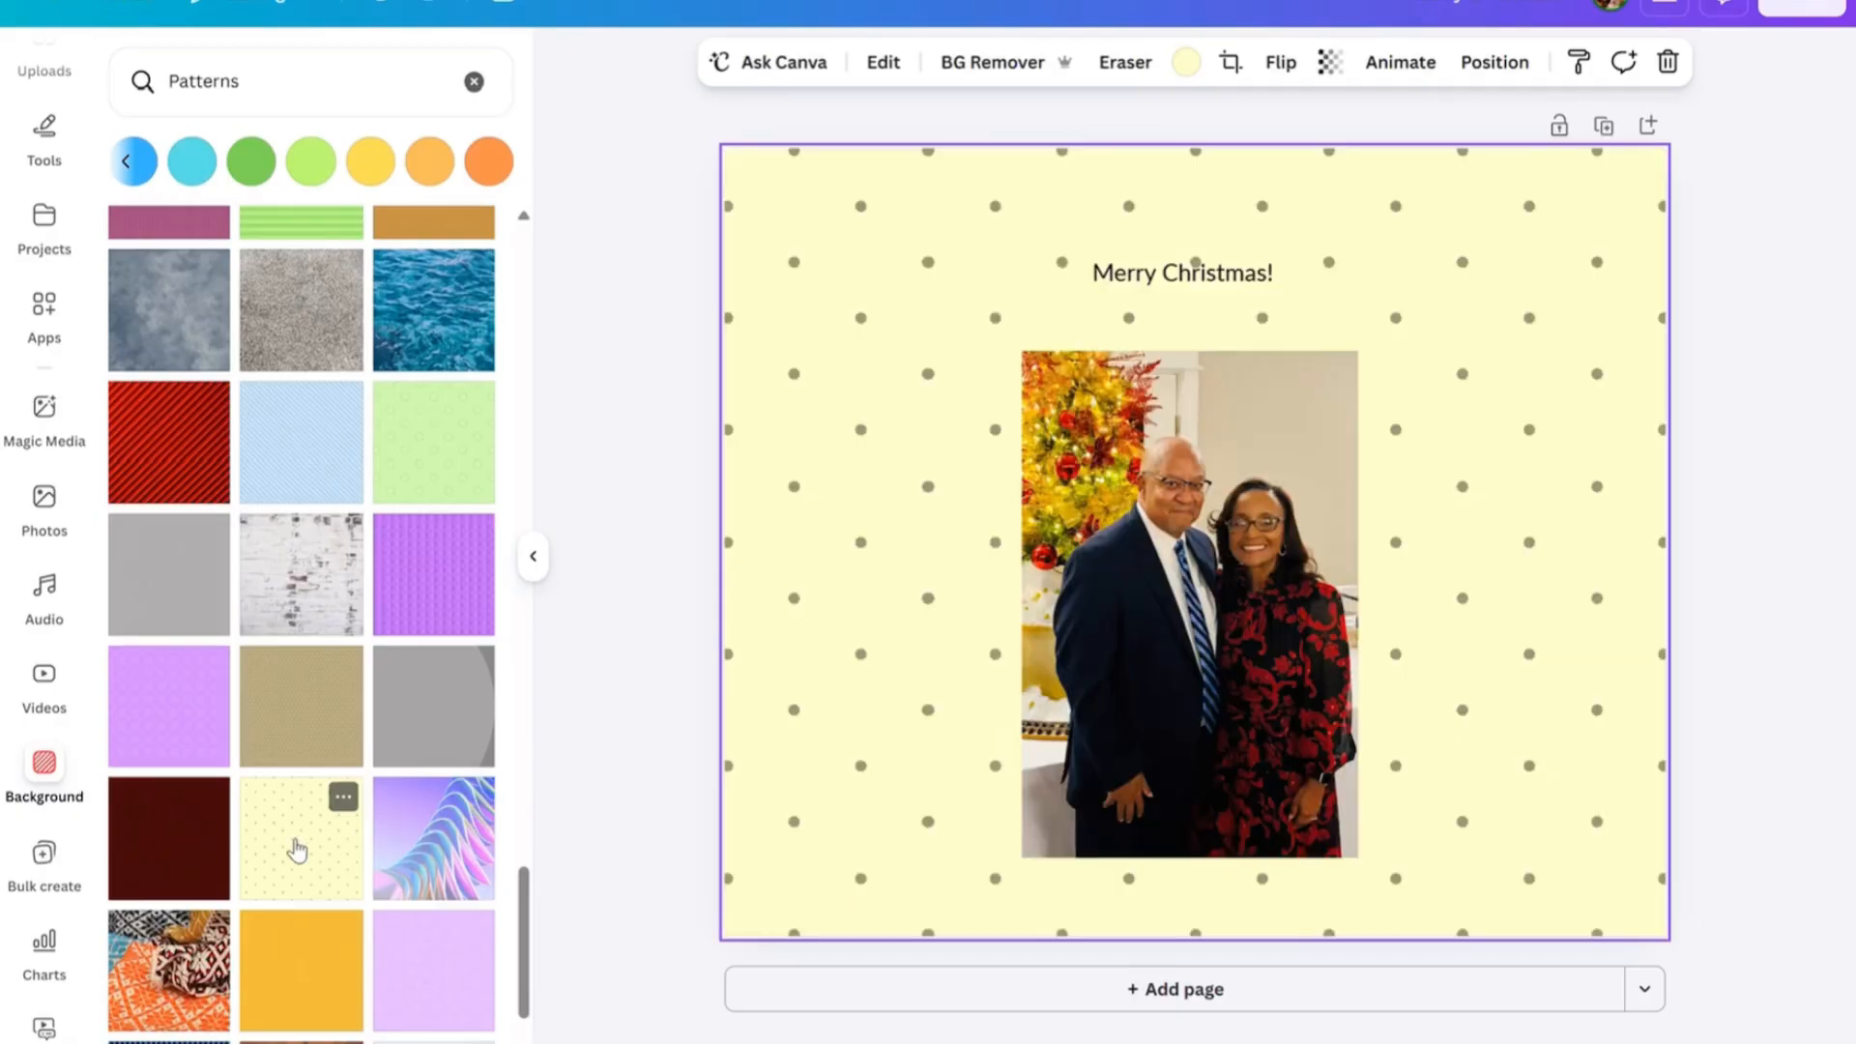
Replace the patterned page background with the solid cream colour.
left_click_drag(522, 897, 517, 301)
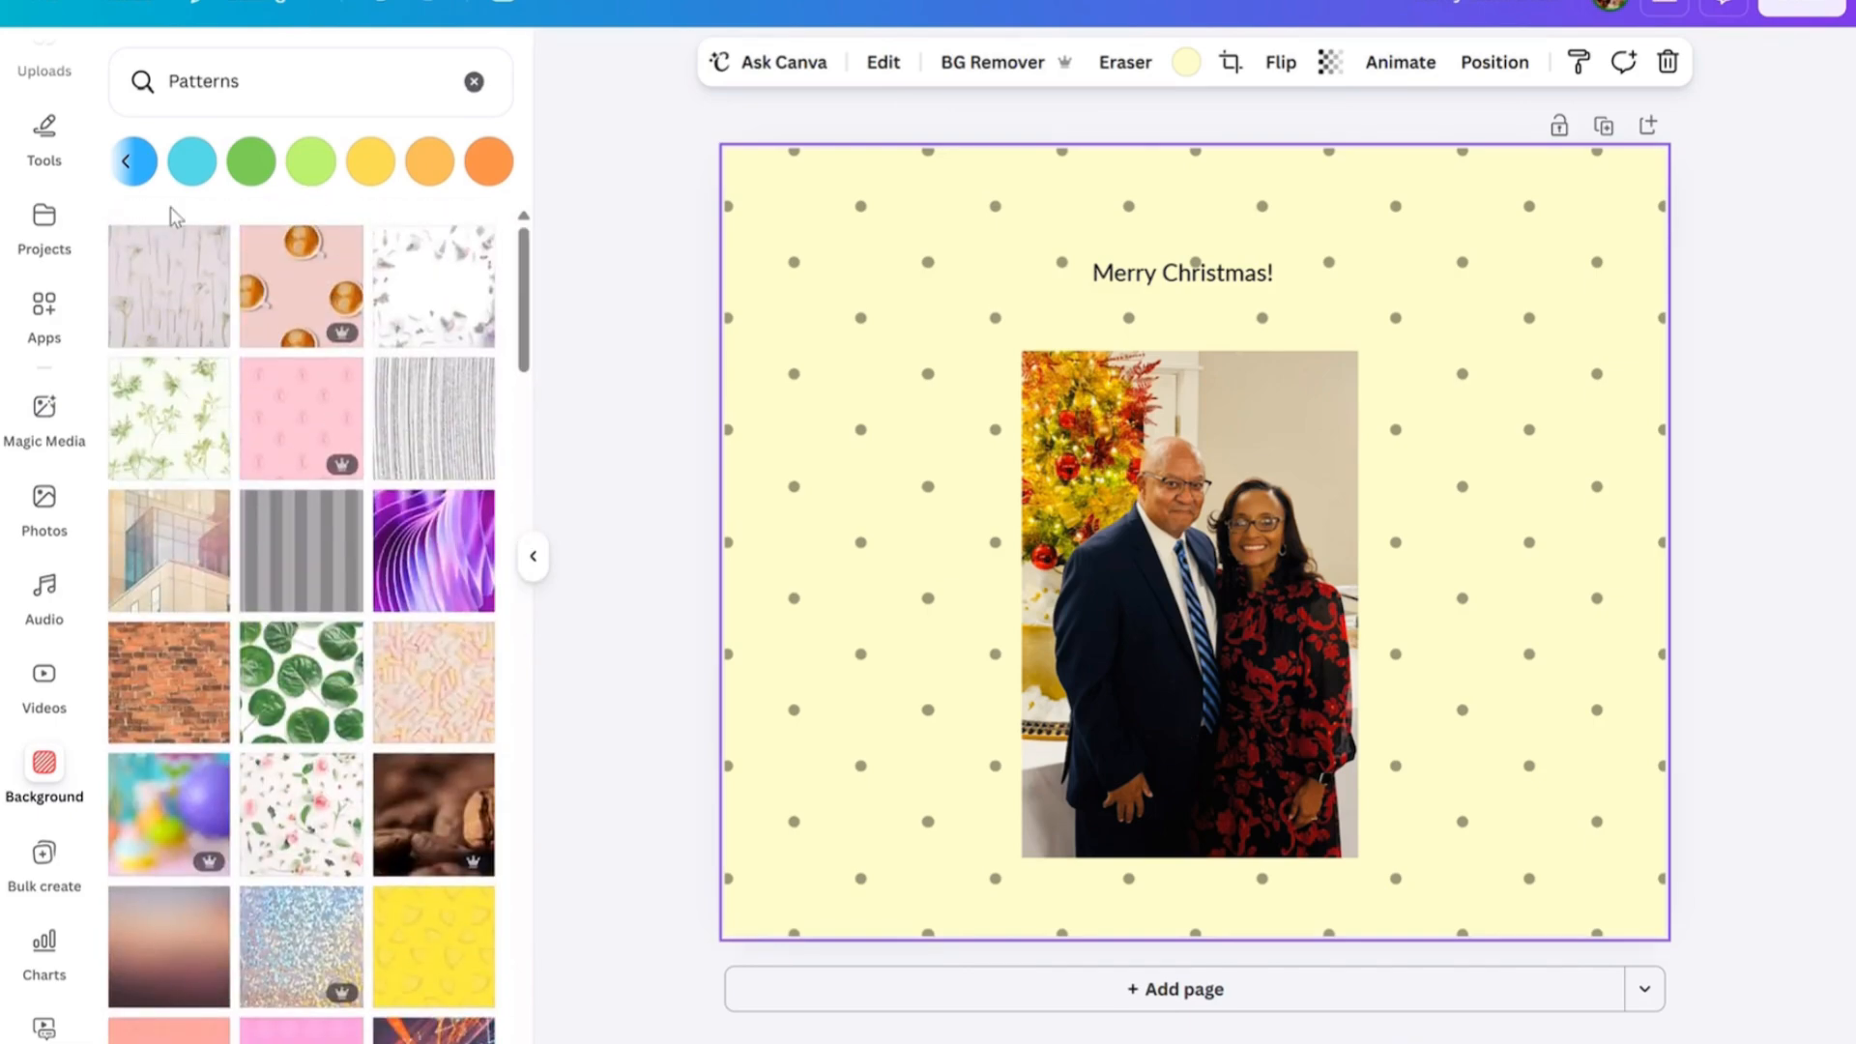
left_click(132, 164)
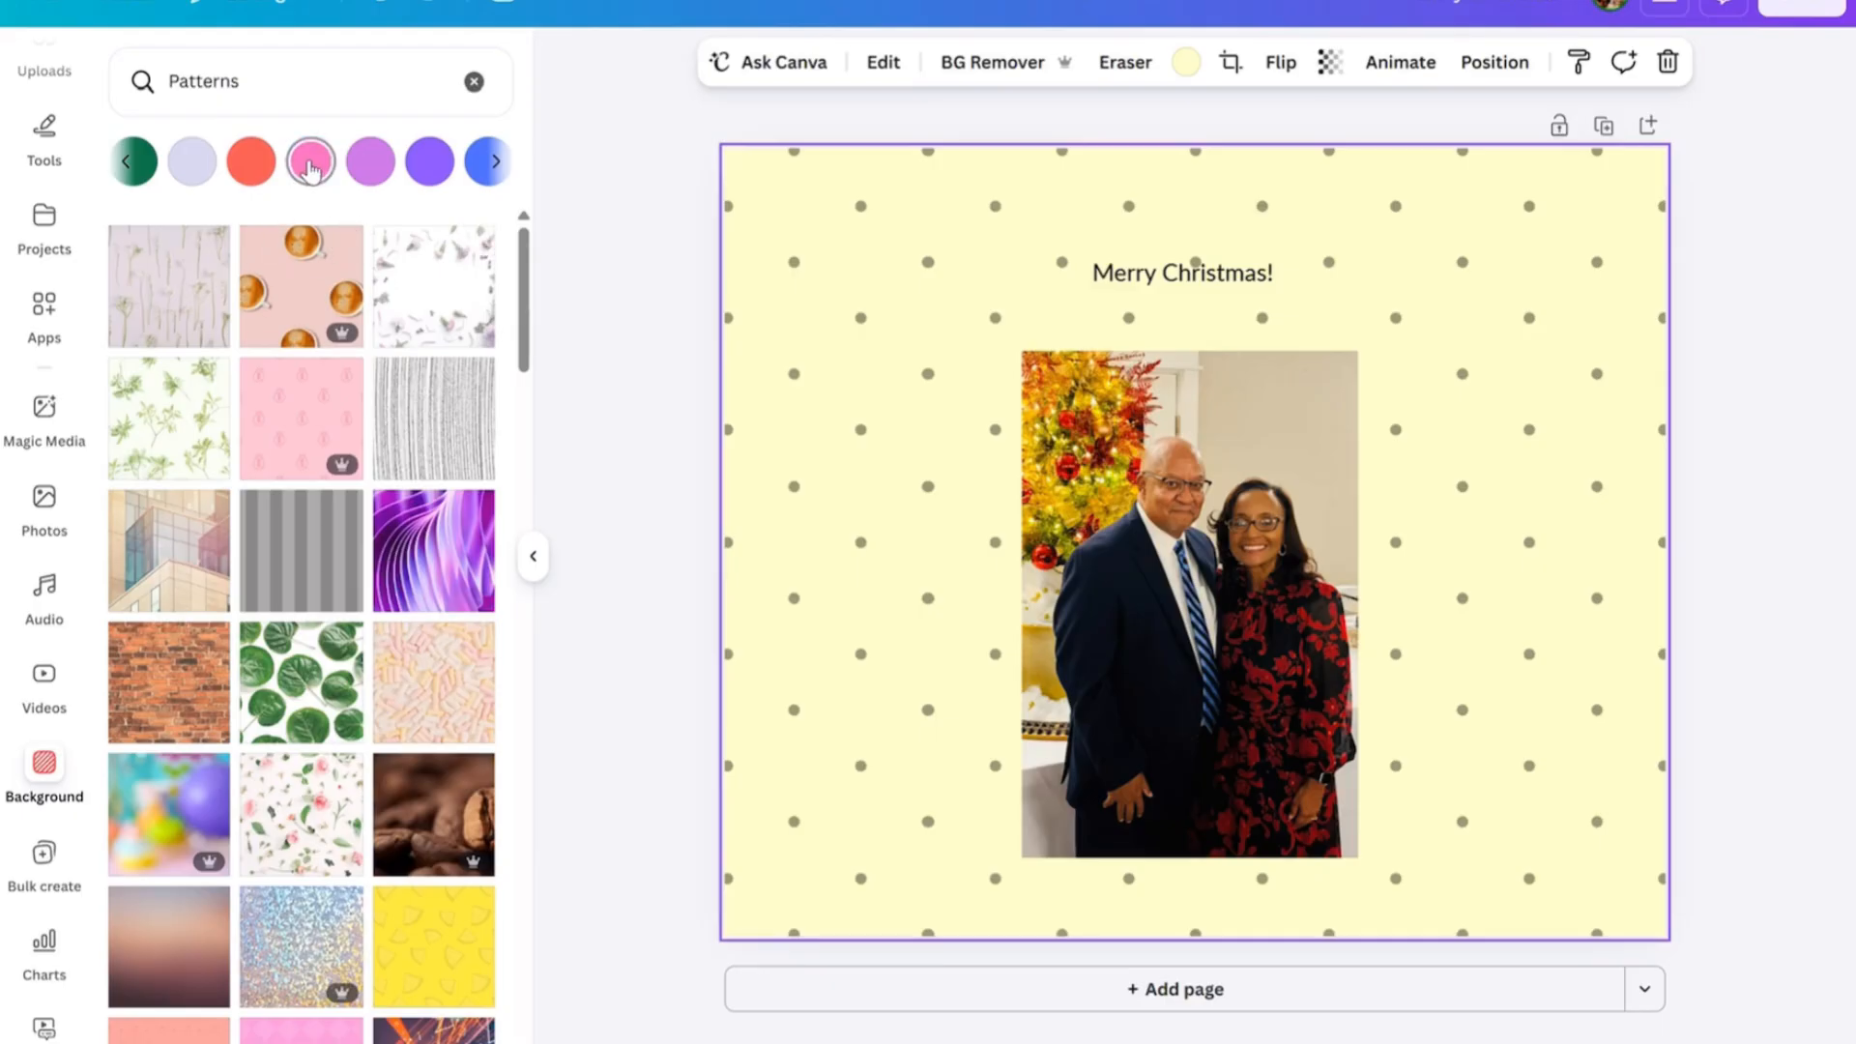
left_click(128, 166)
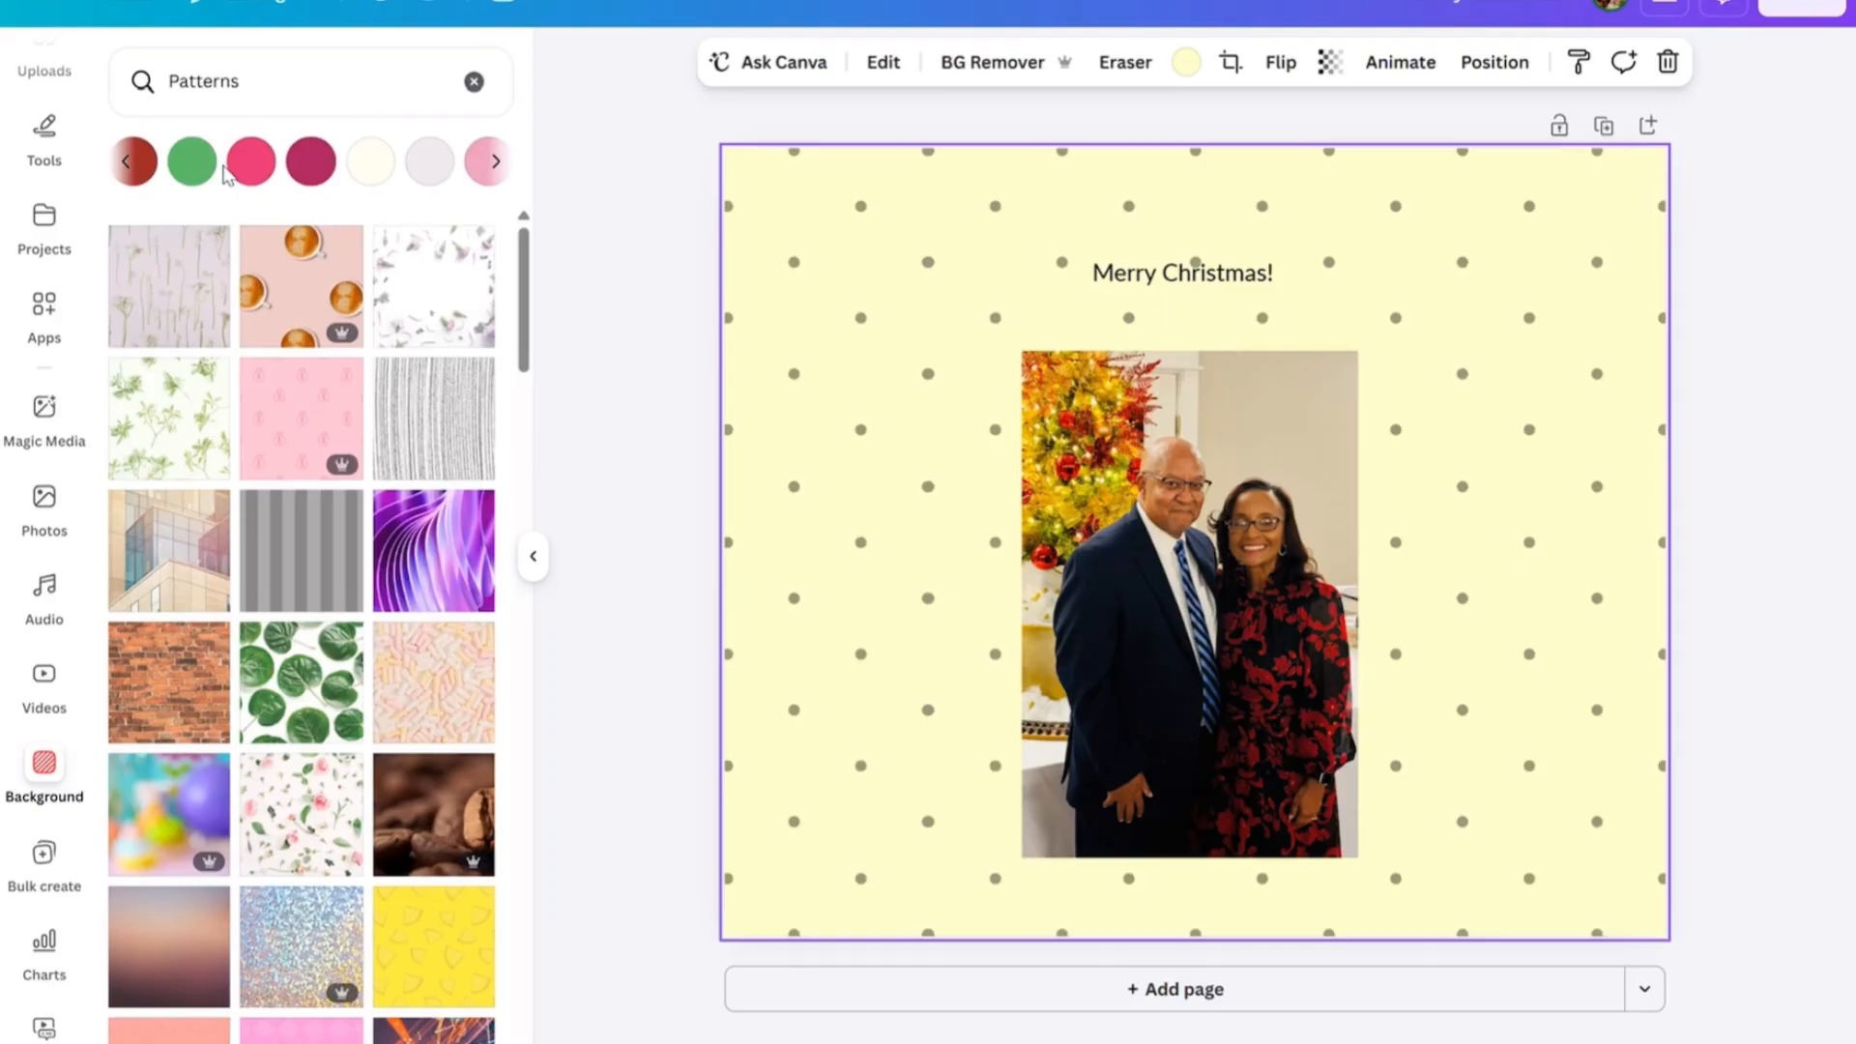
left_click(126, 168)
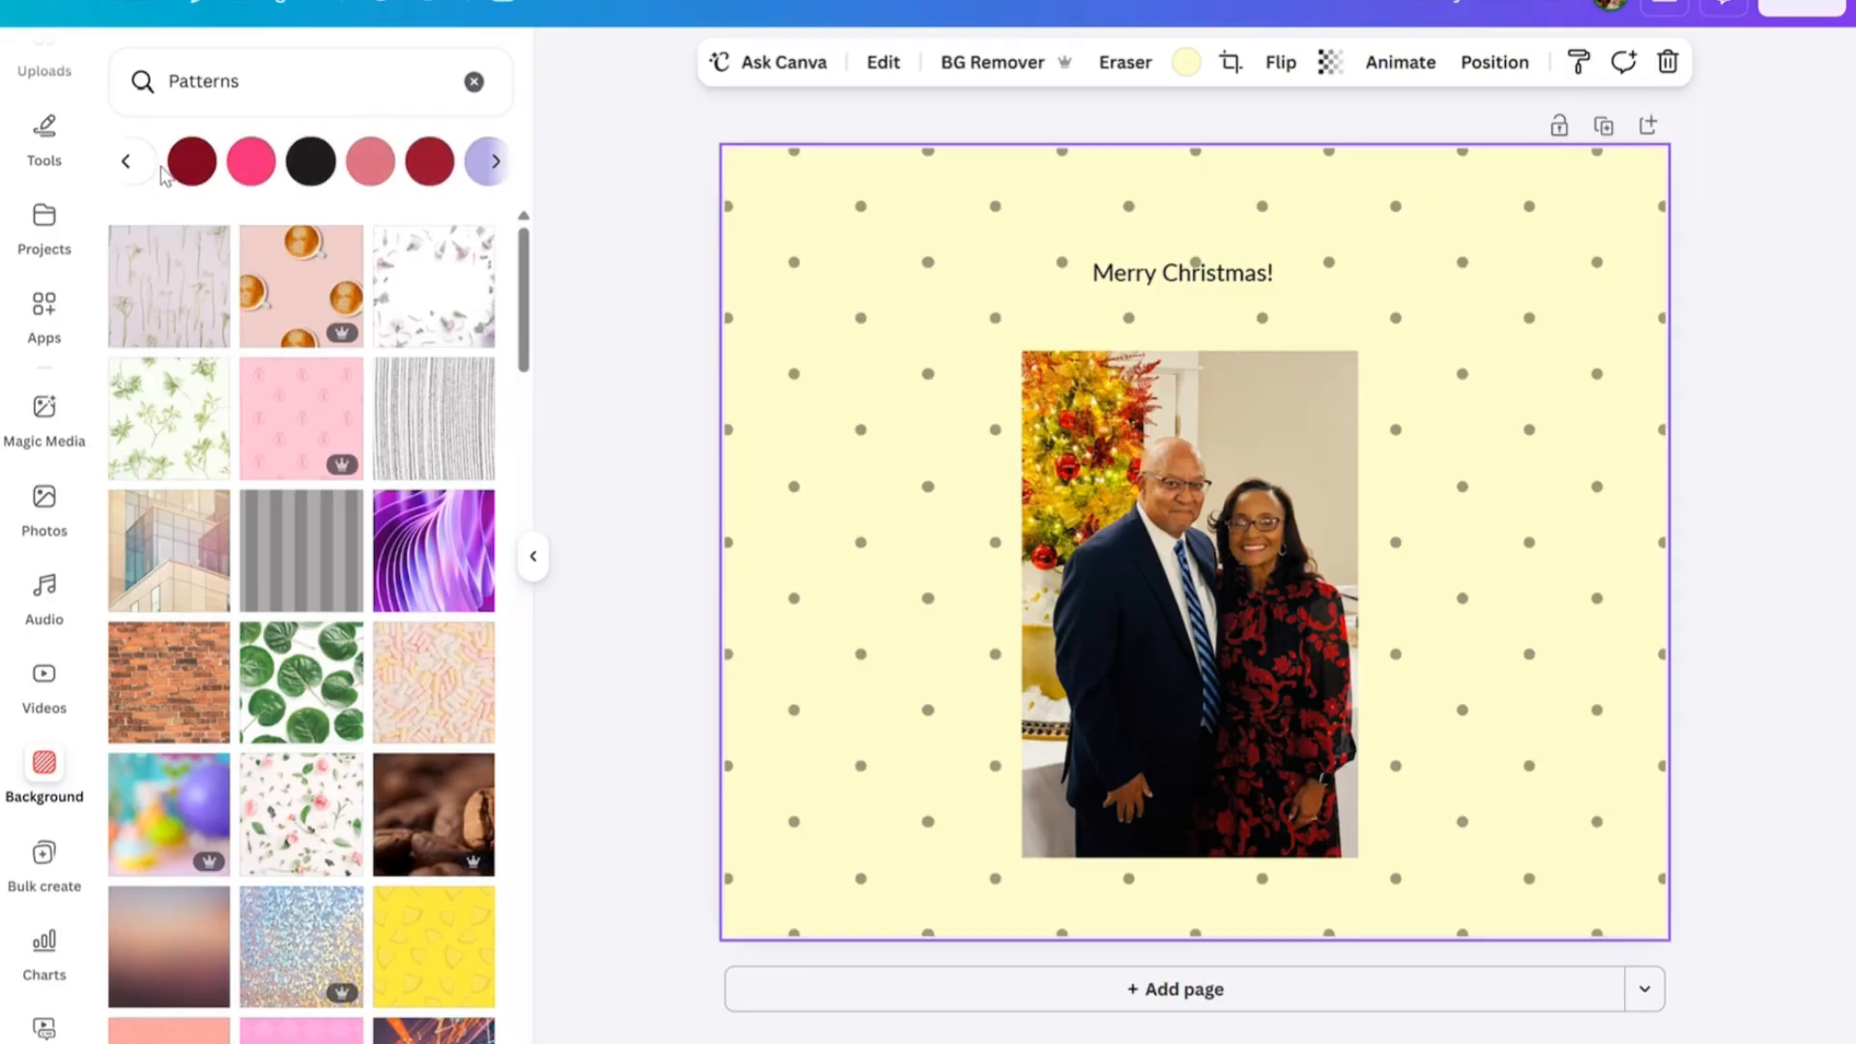
left_click(496, 163)
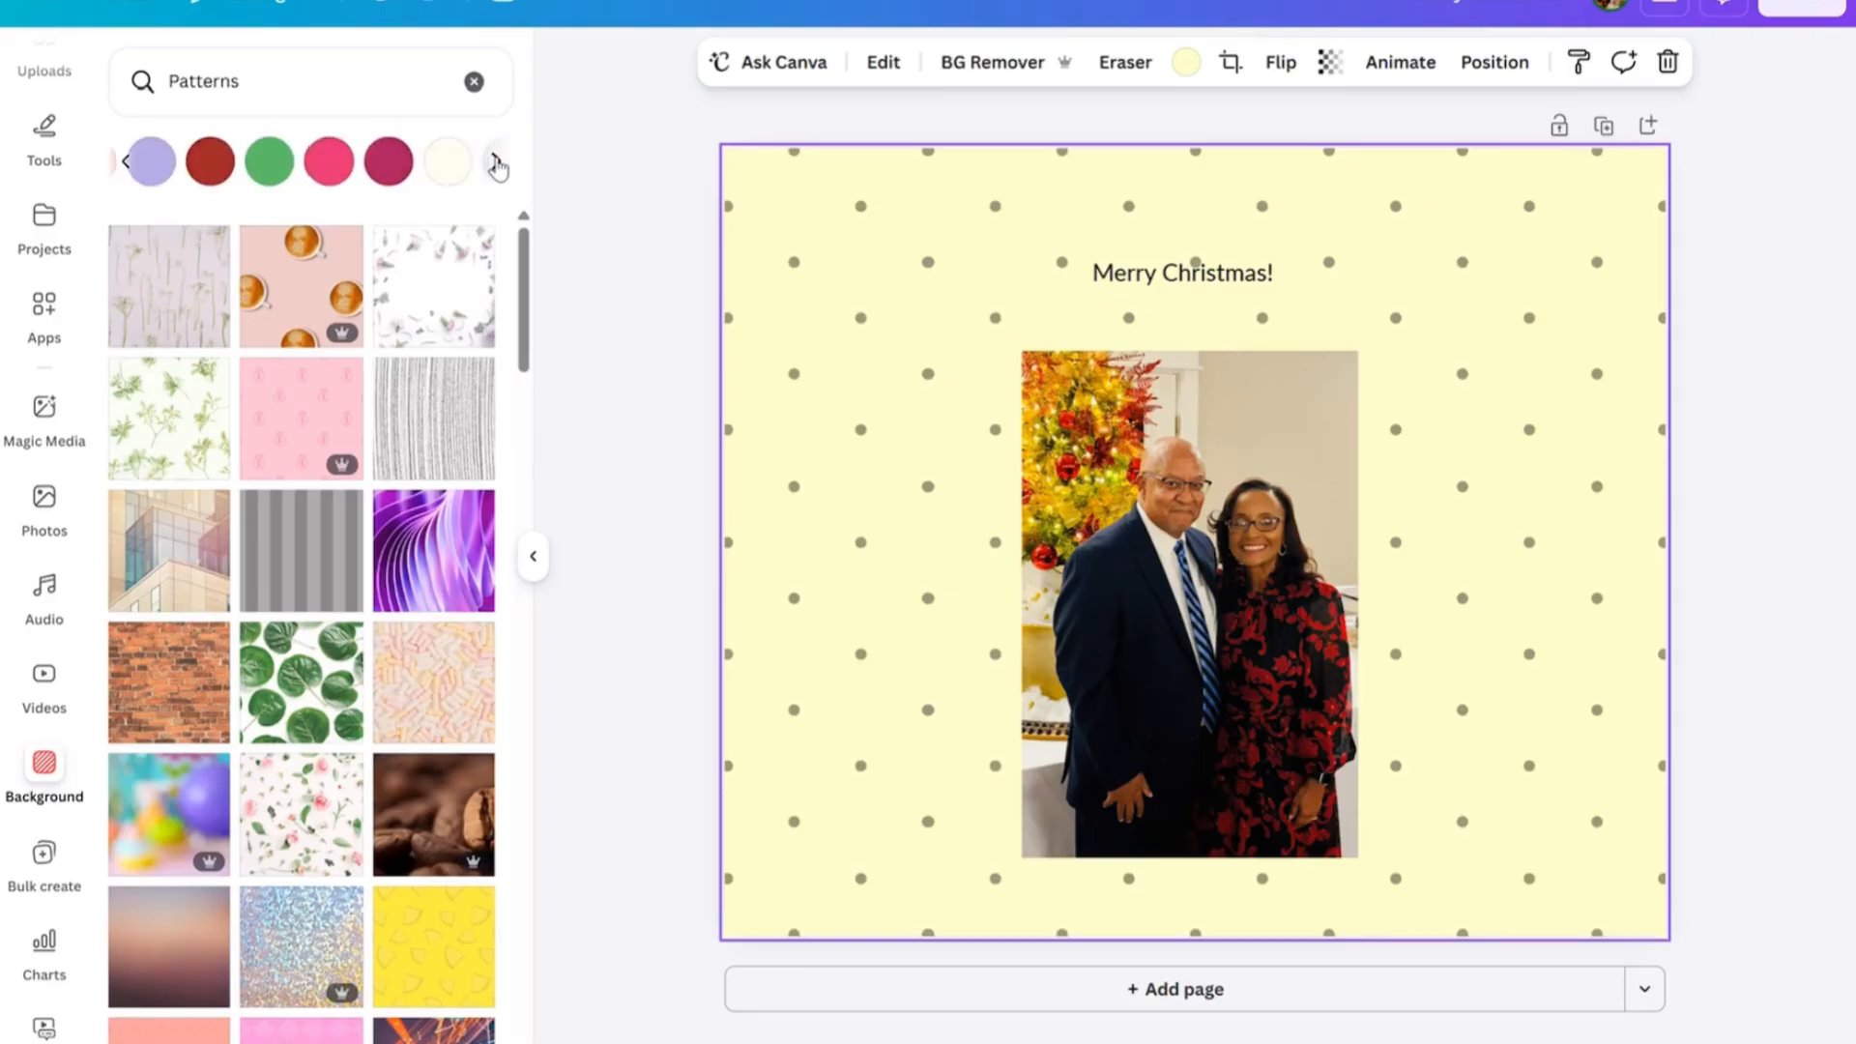
left_click(364, 172)
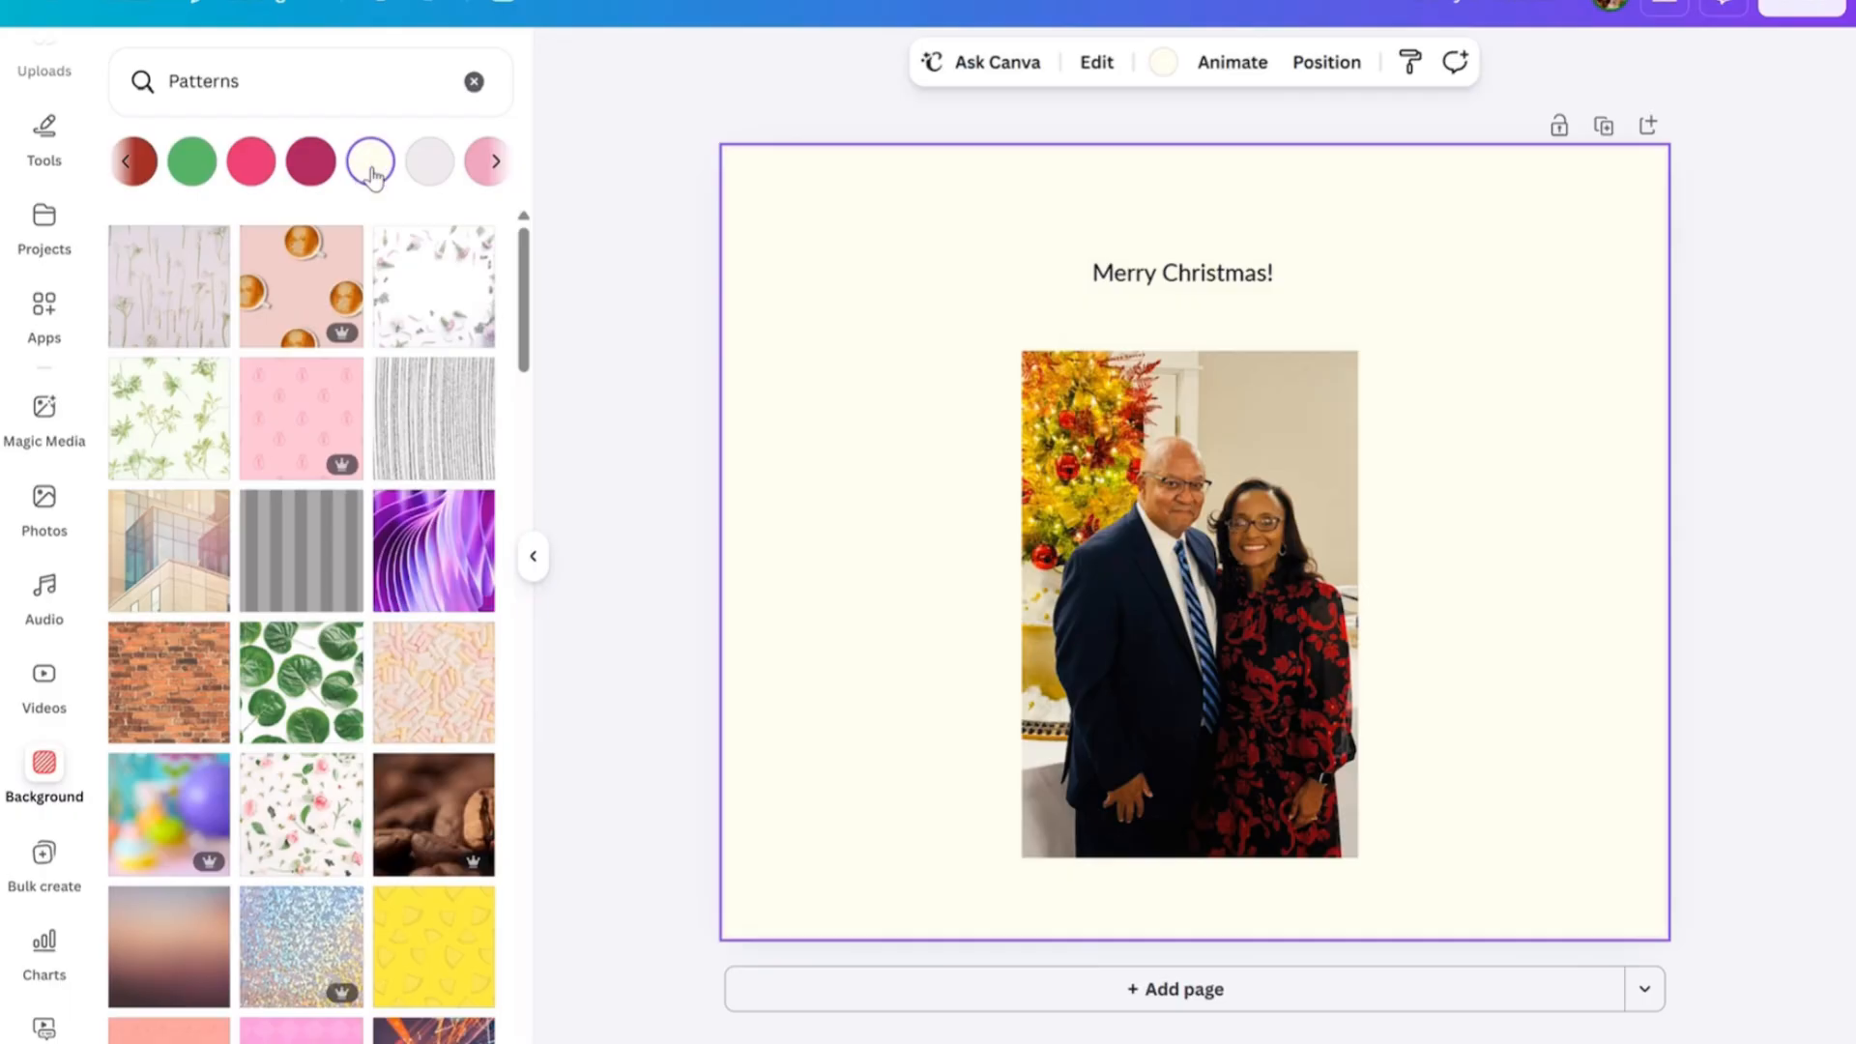
Increase the font size of the "Merry Christmas!" text to 30.
left_click(1160, 283)
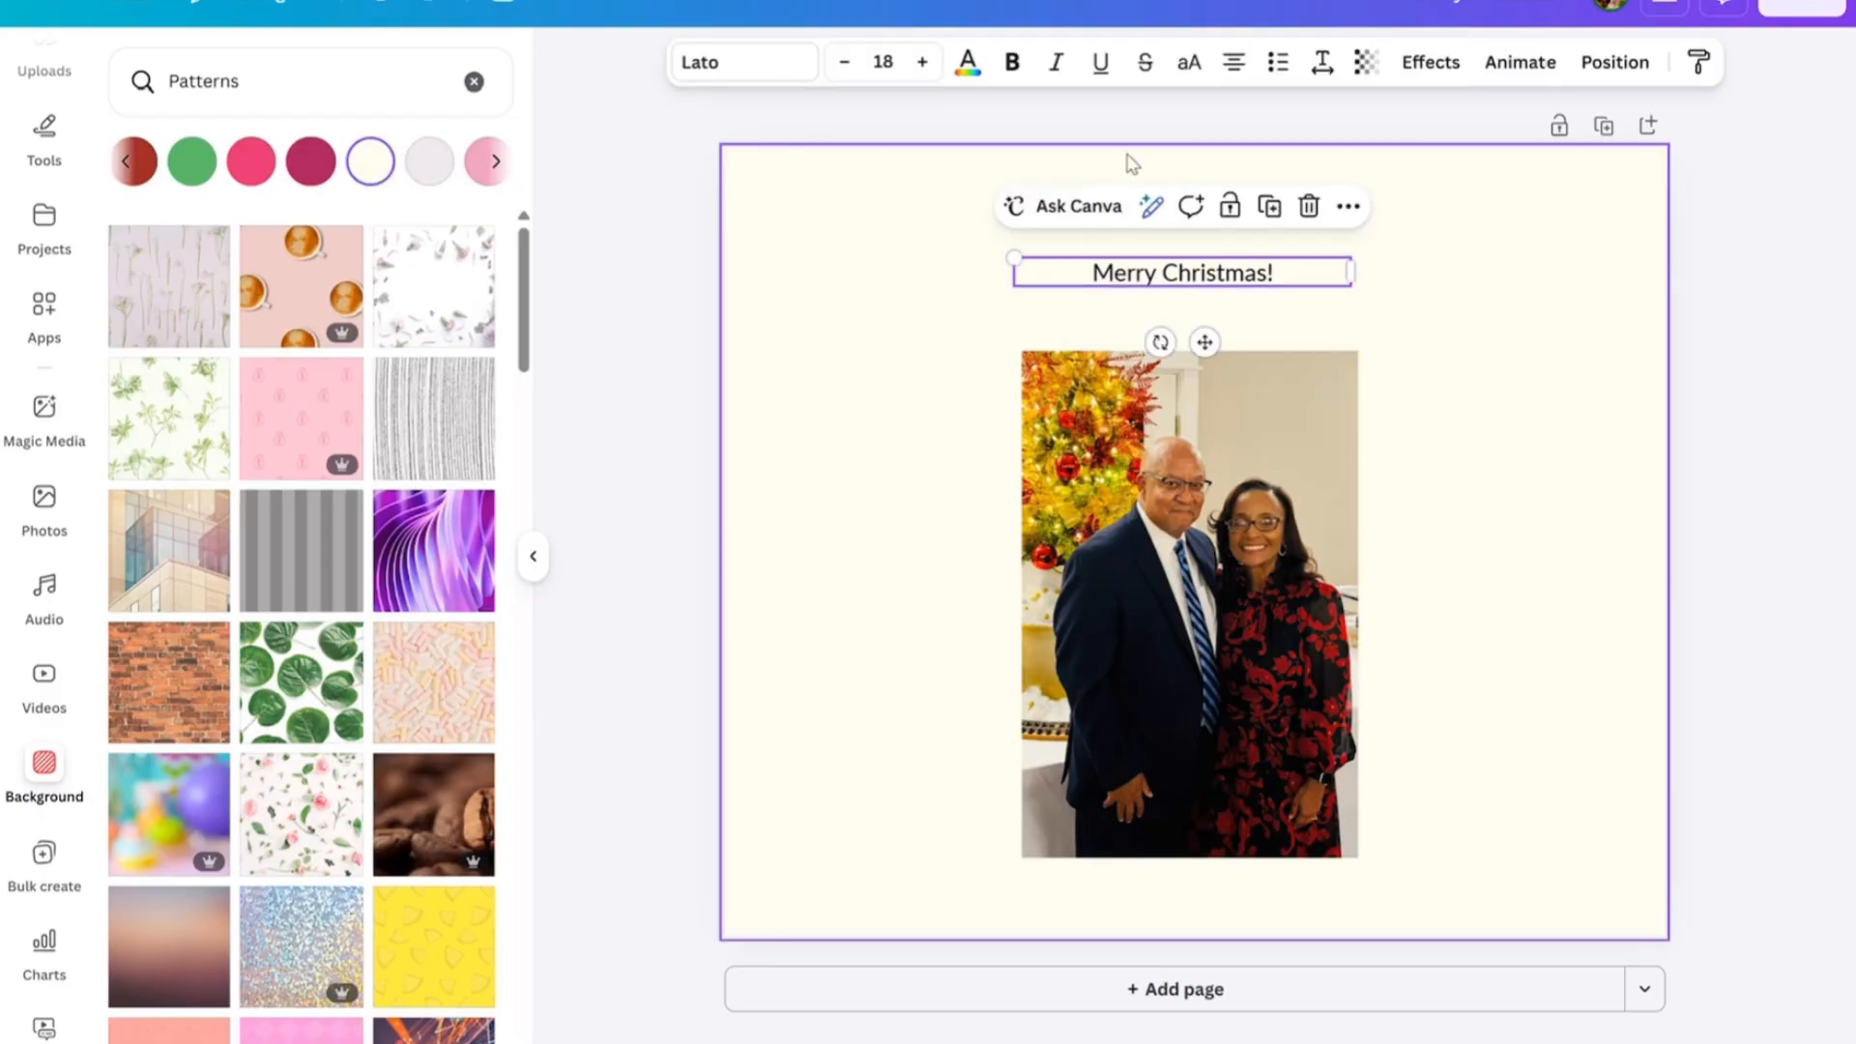
left_click(921, 64)
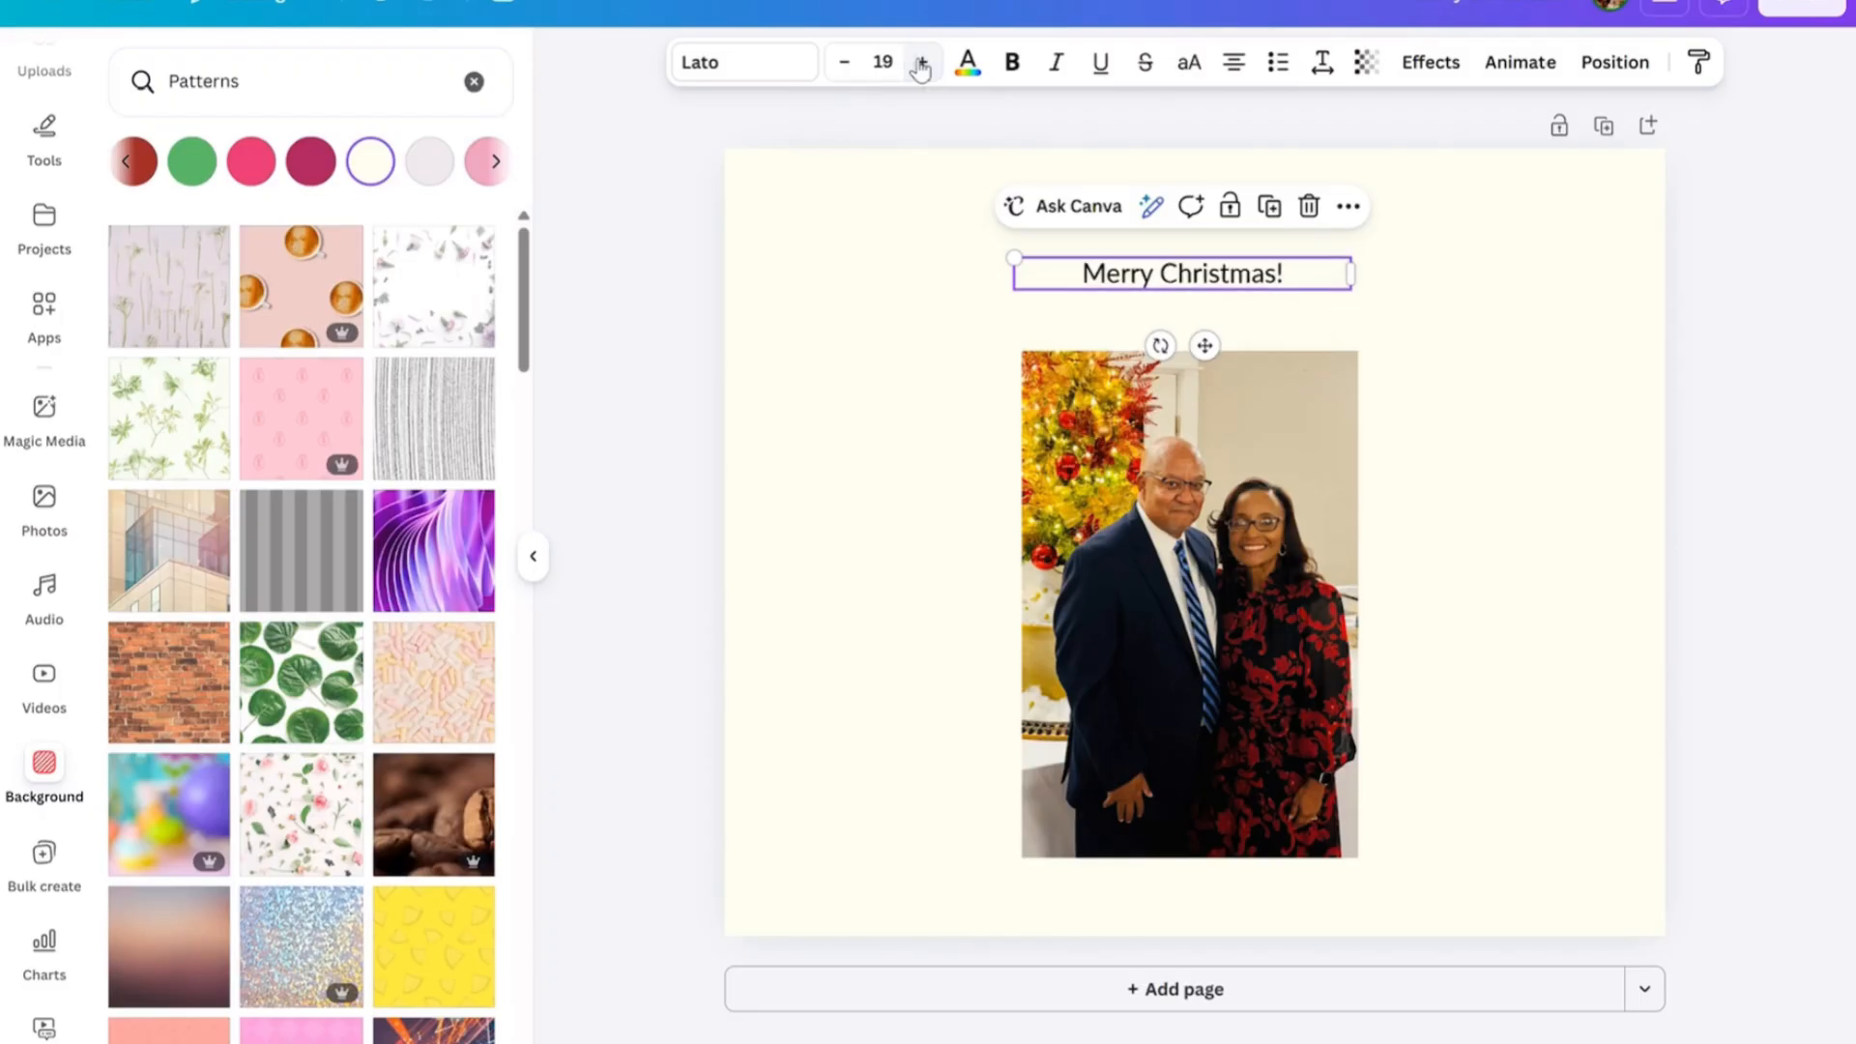
left_click(921, 64)
left_click(921, 64)
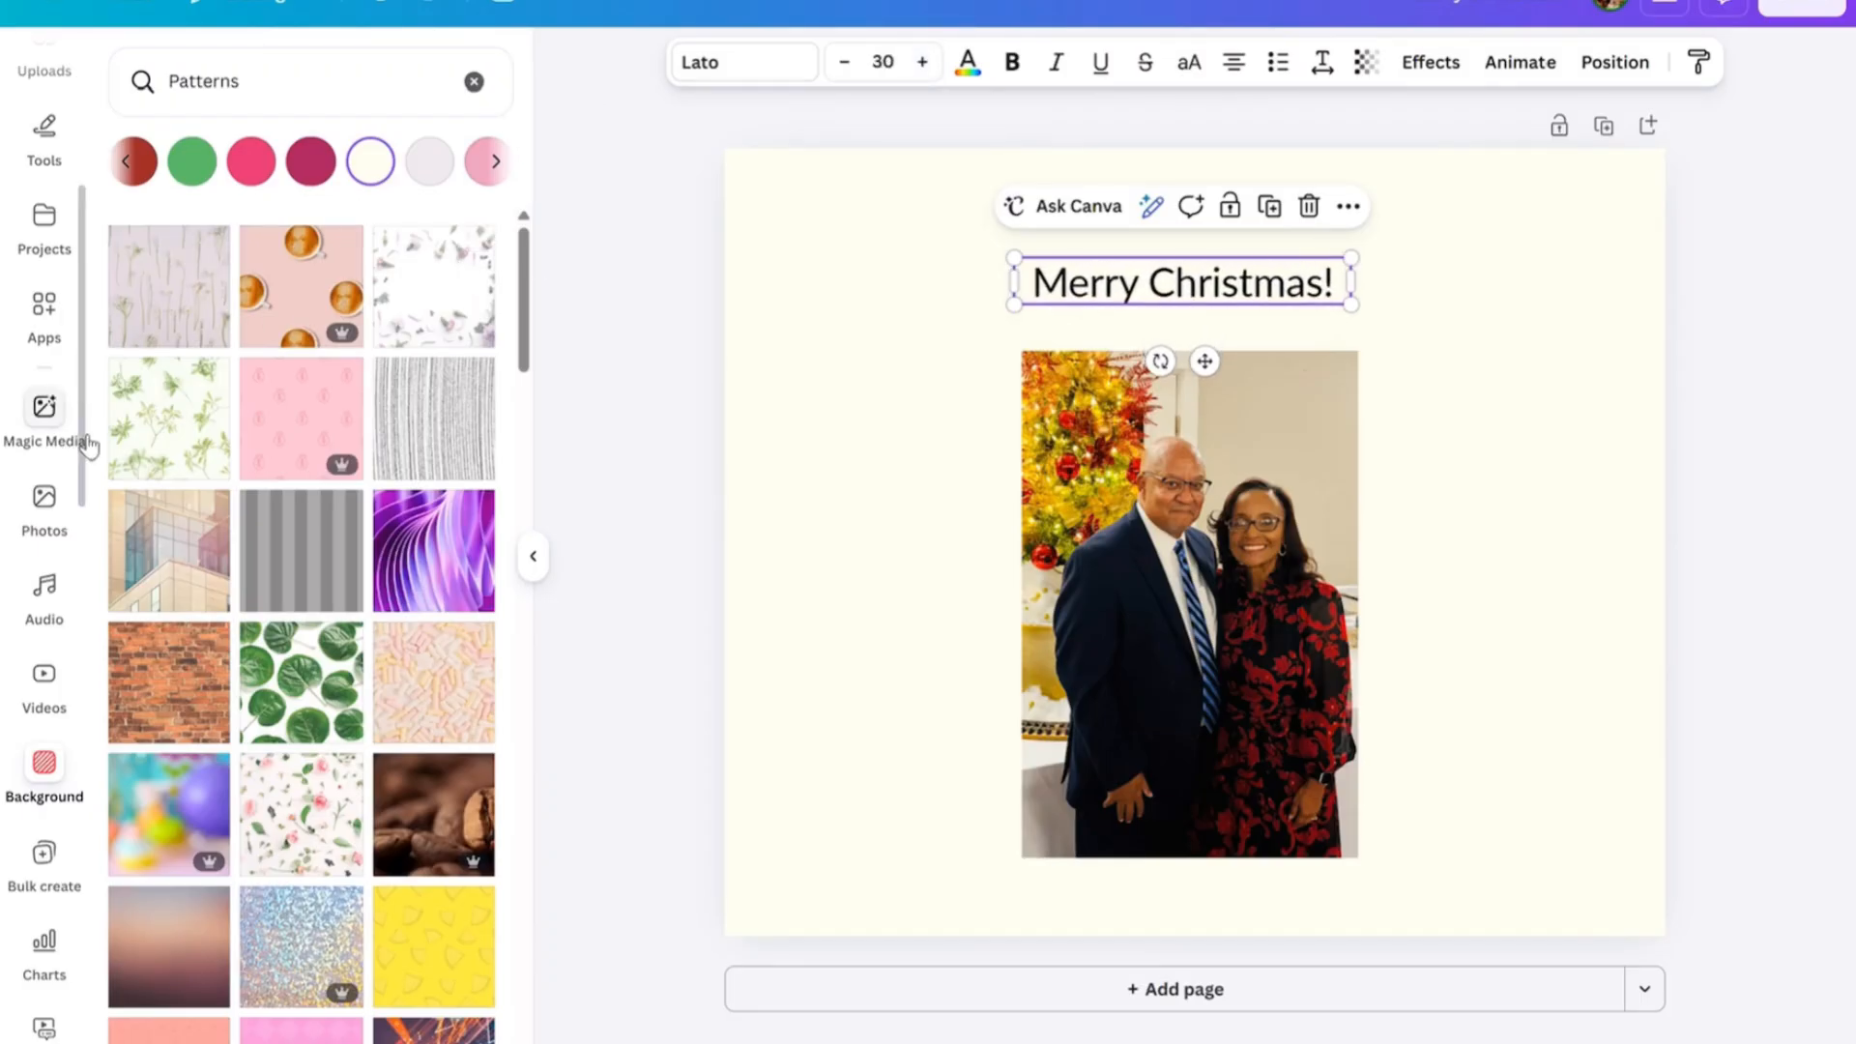
Search the design elements for "christmas background".
scroll(82, 447, "up", 4)
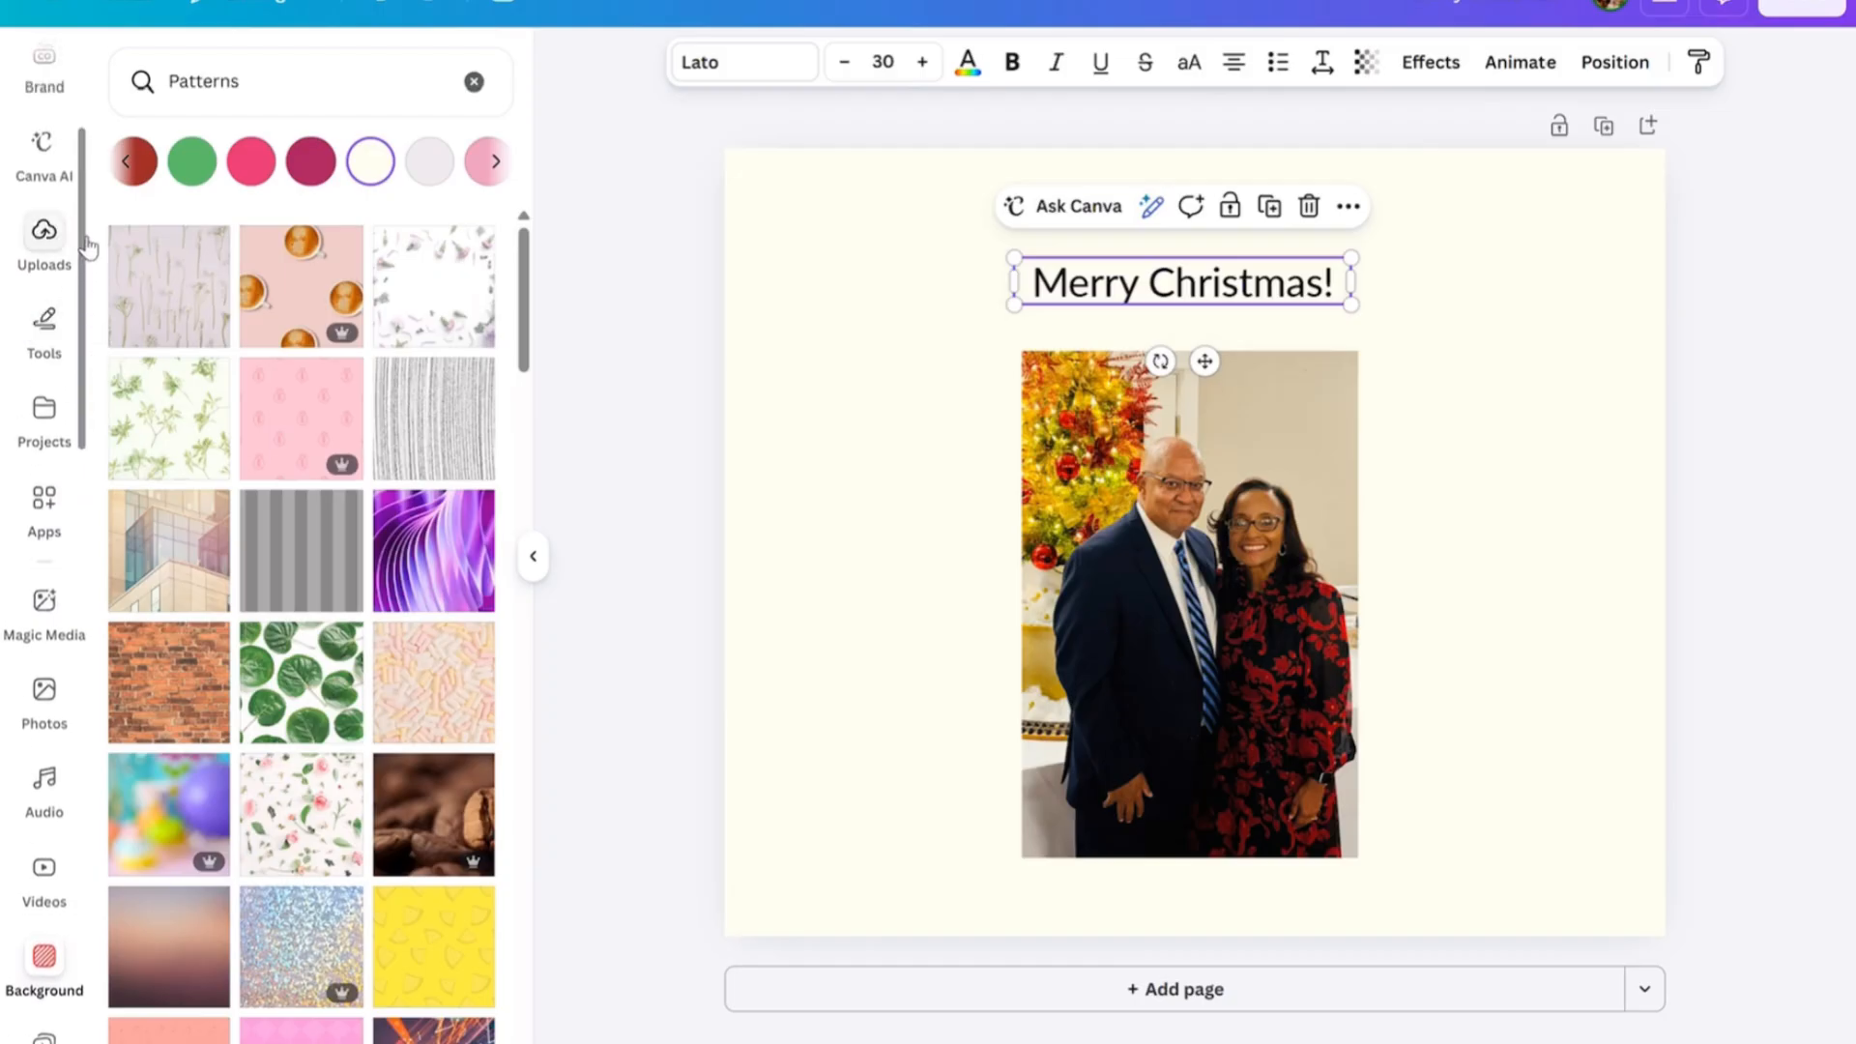
scroll(77, 53, "up", 2)
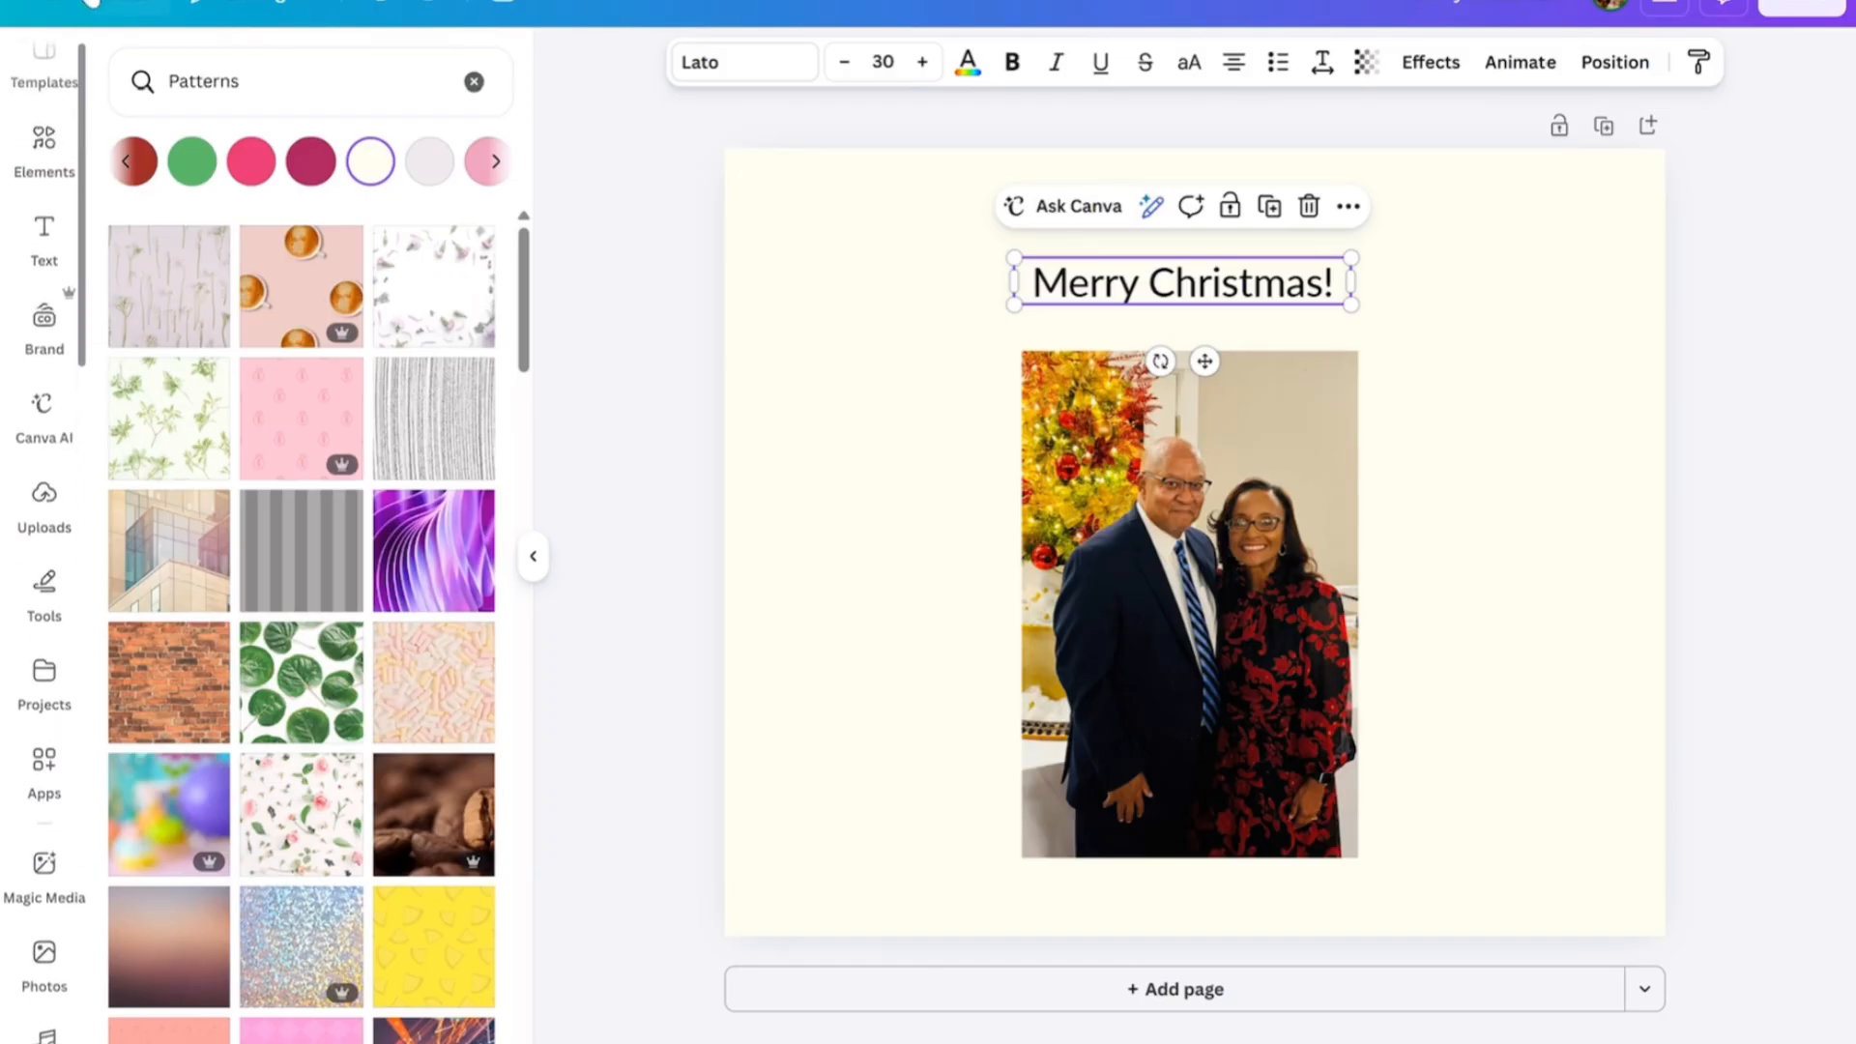
left_click(37, 160)
left_click(41, 160)
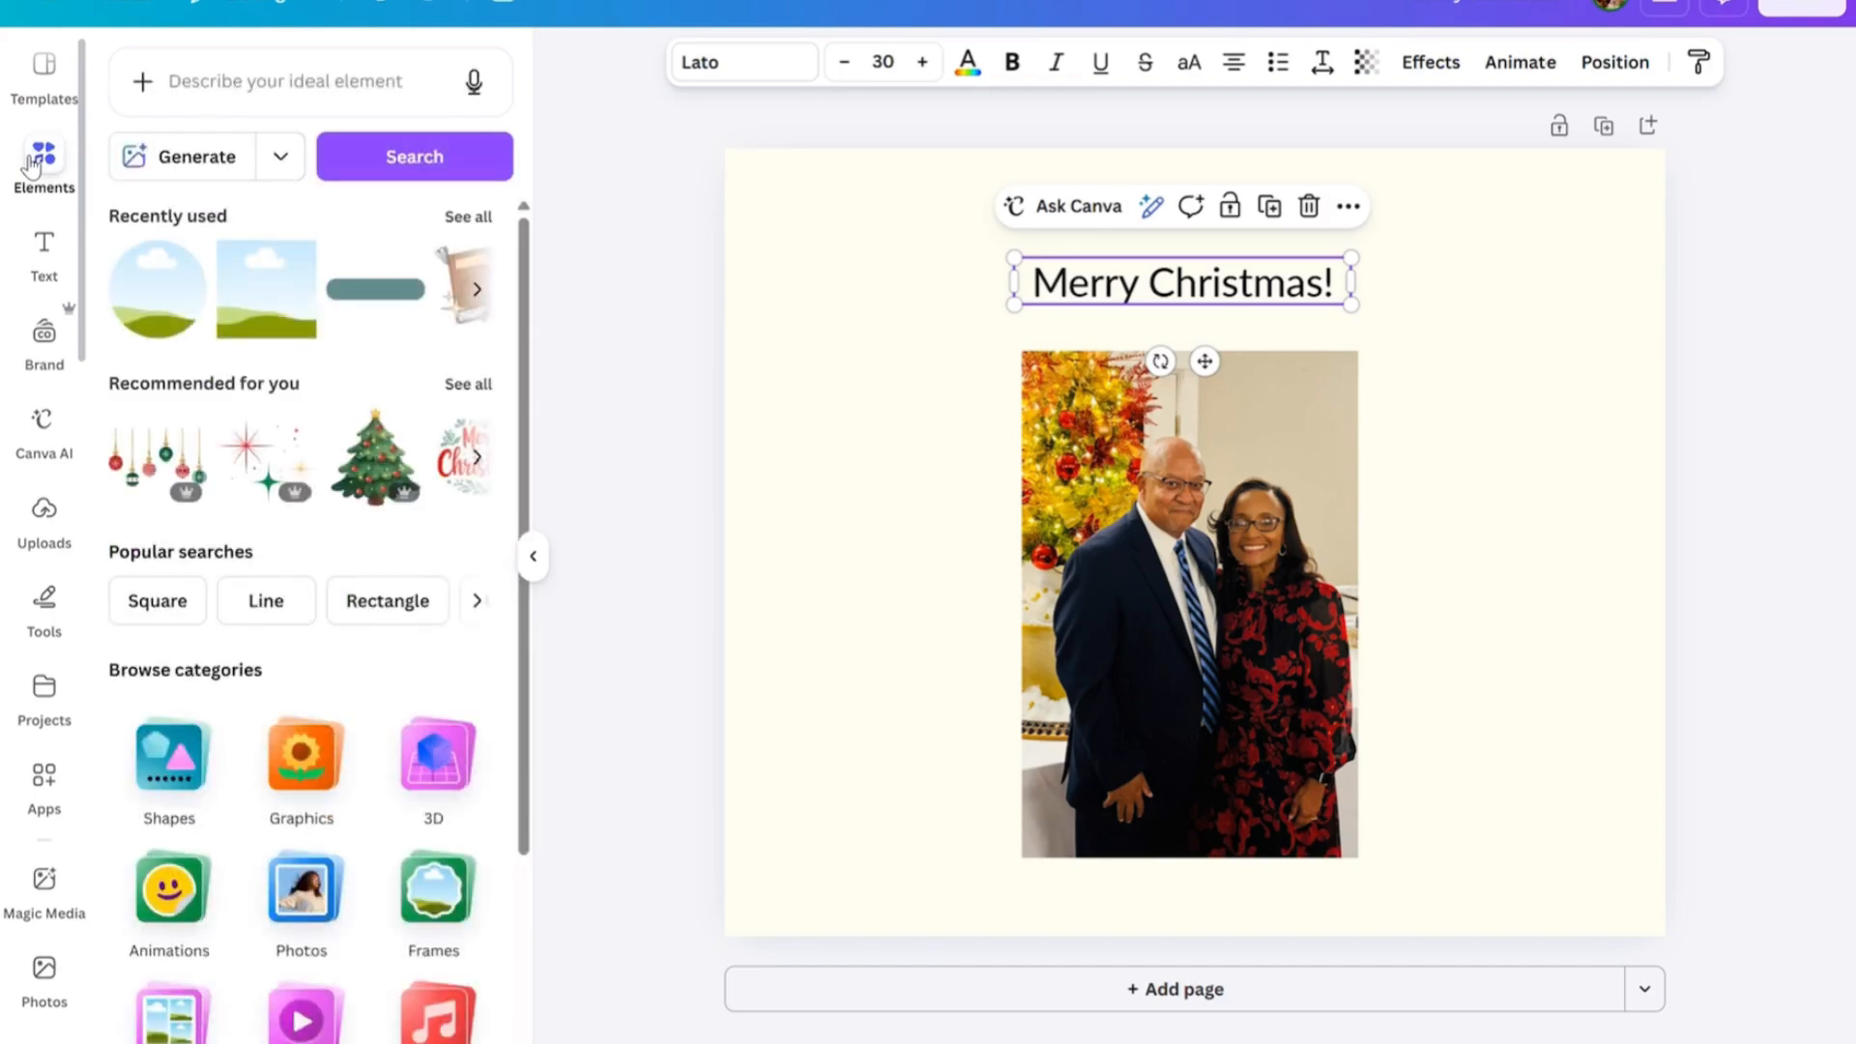
left_click(206, 95)
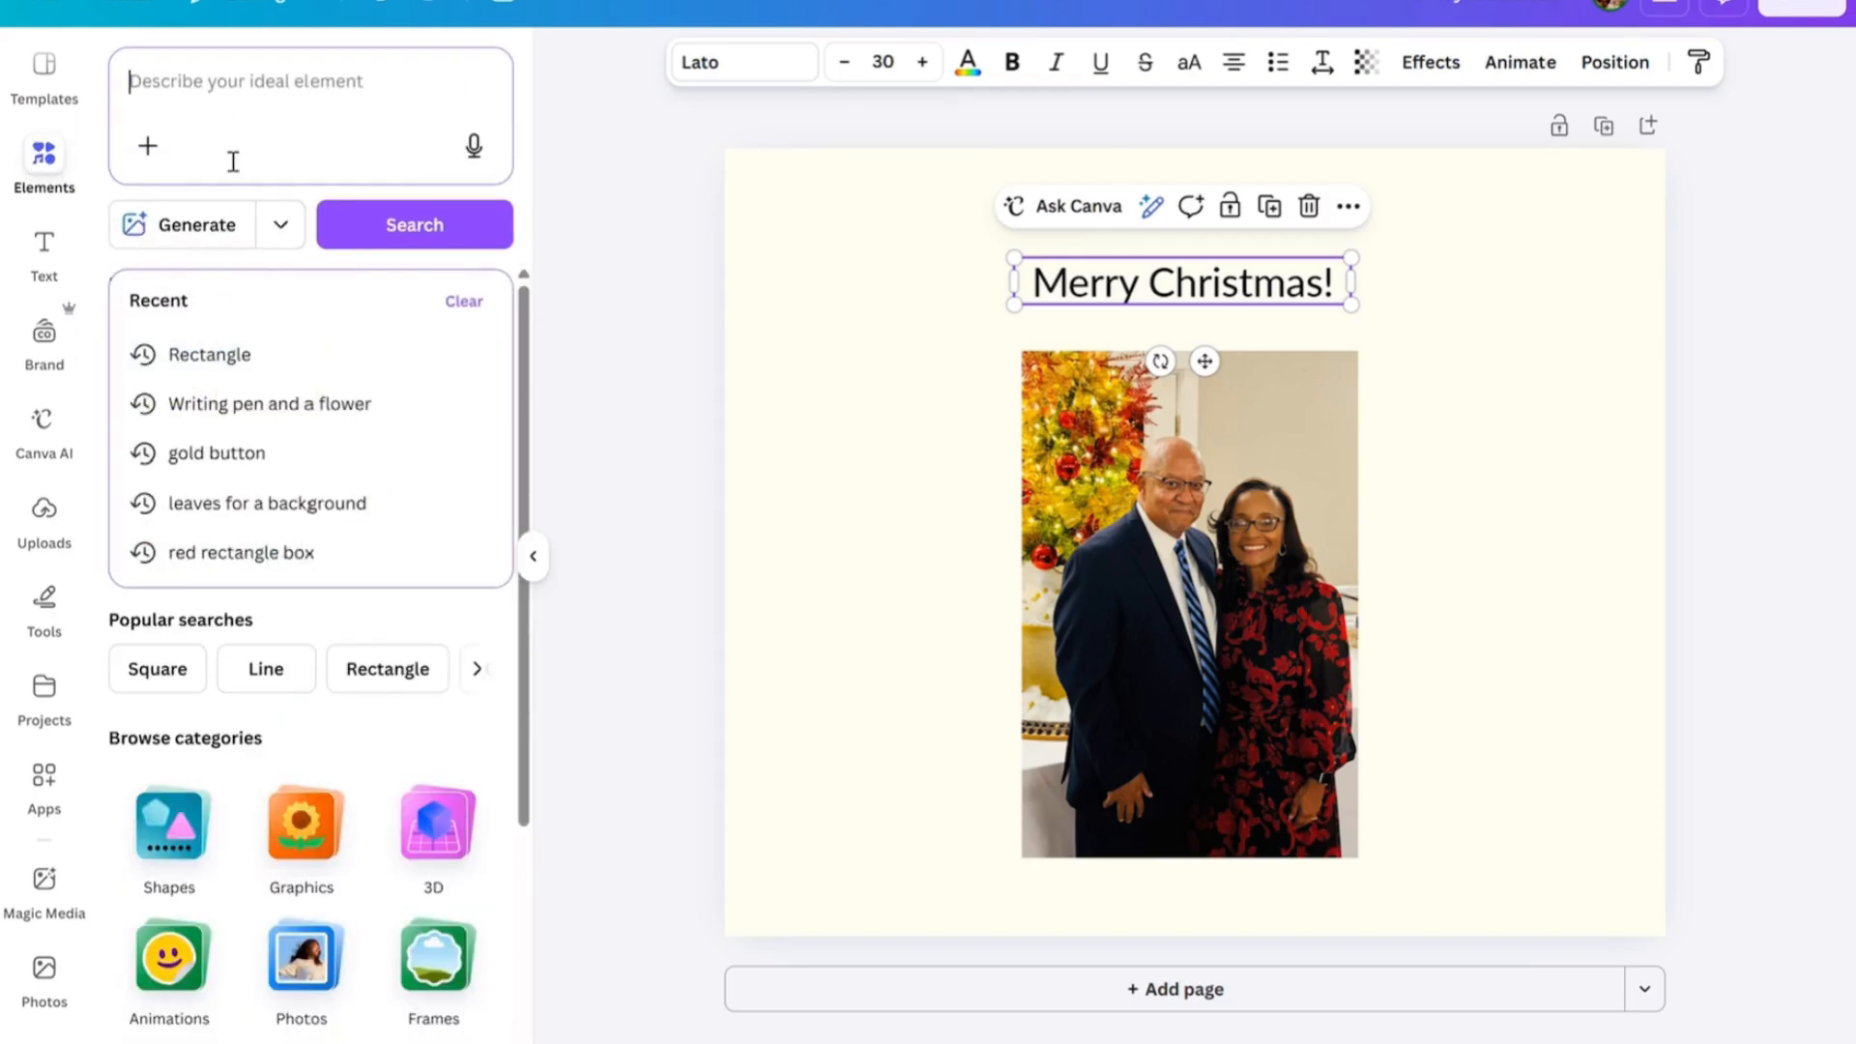
type("christ")
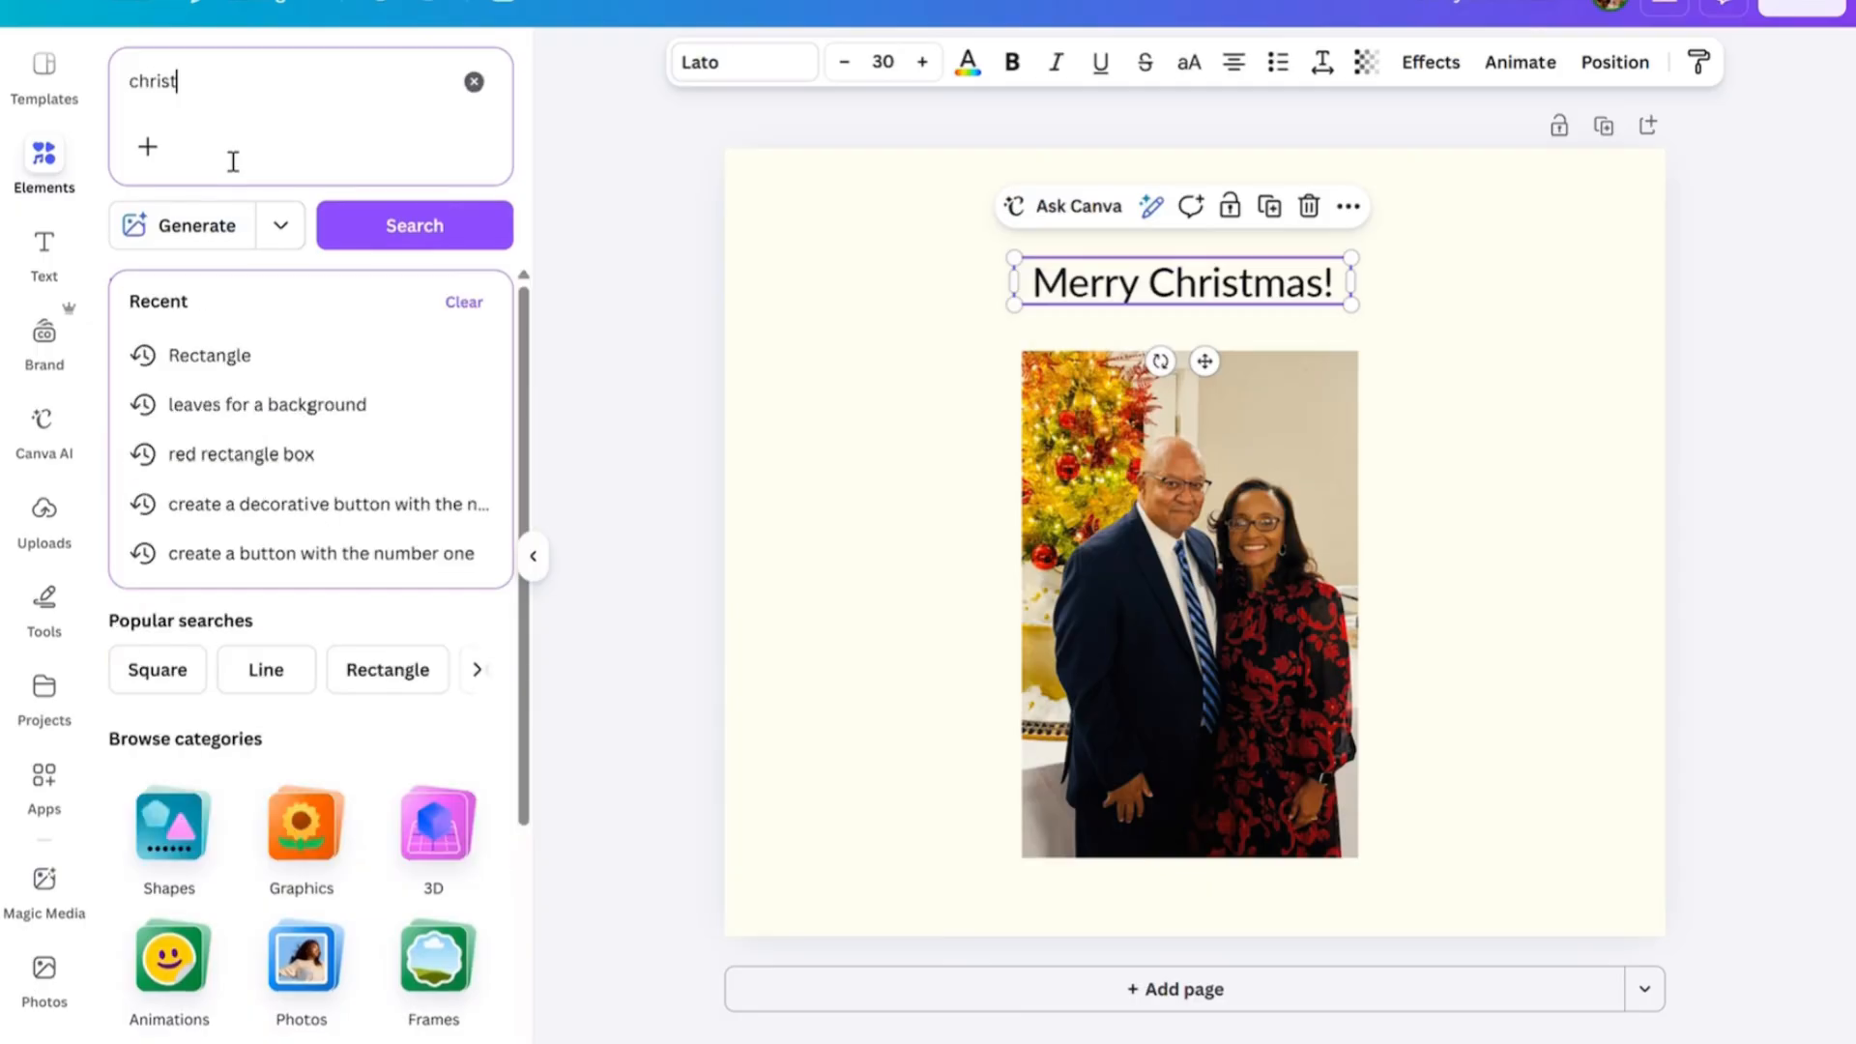
type("mas")
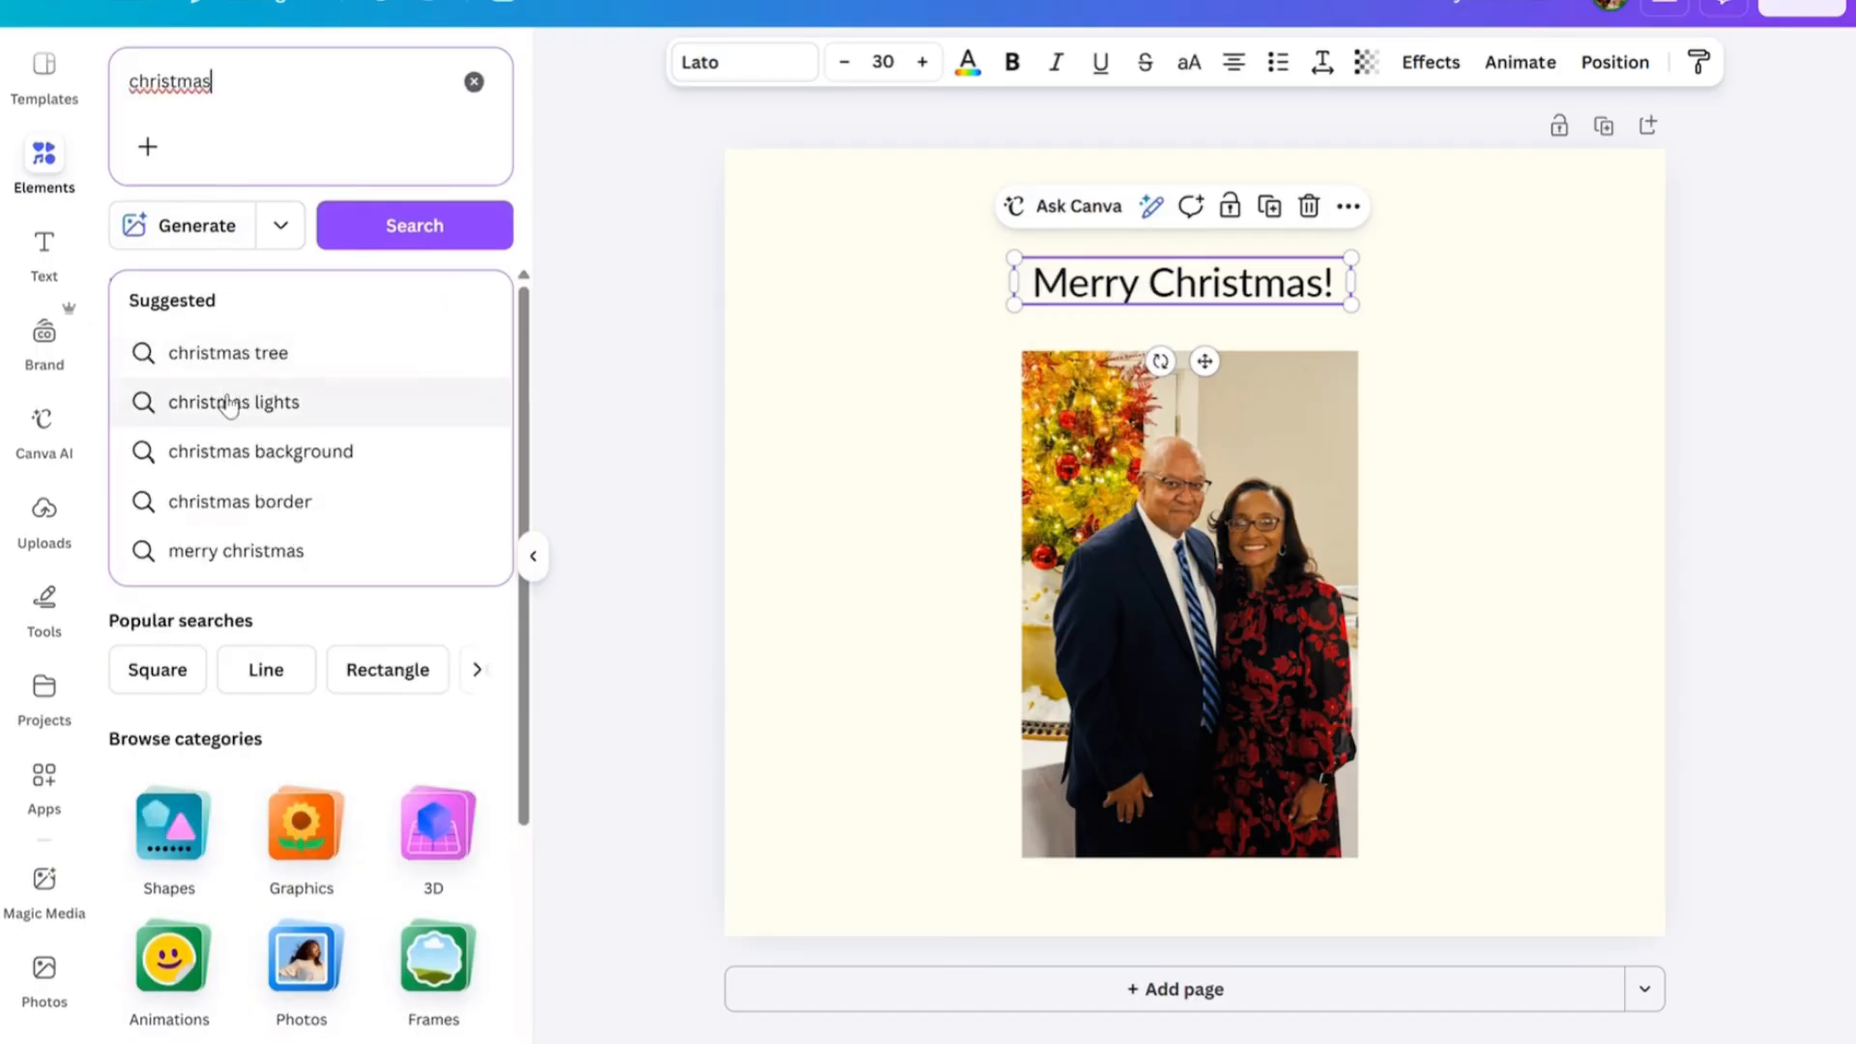
left_click(234, 450)
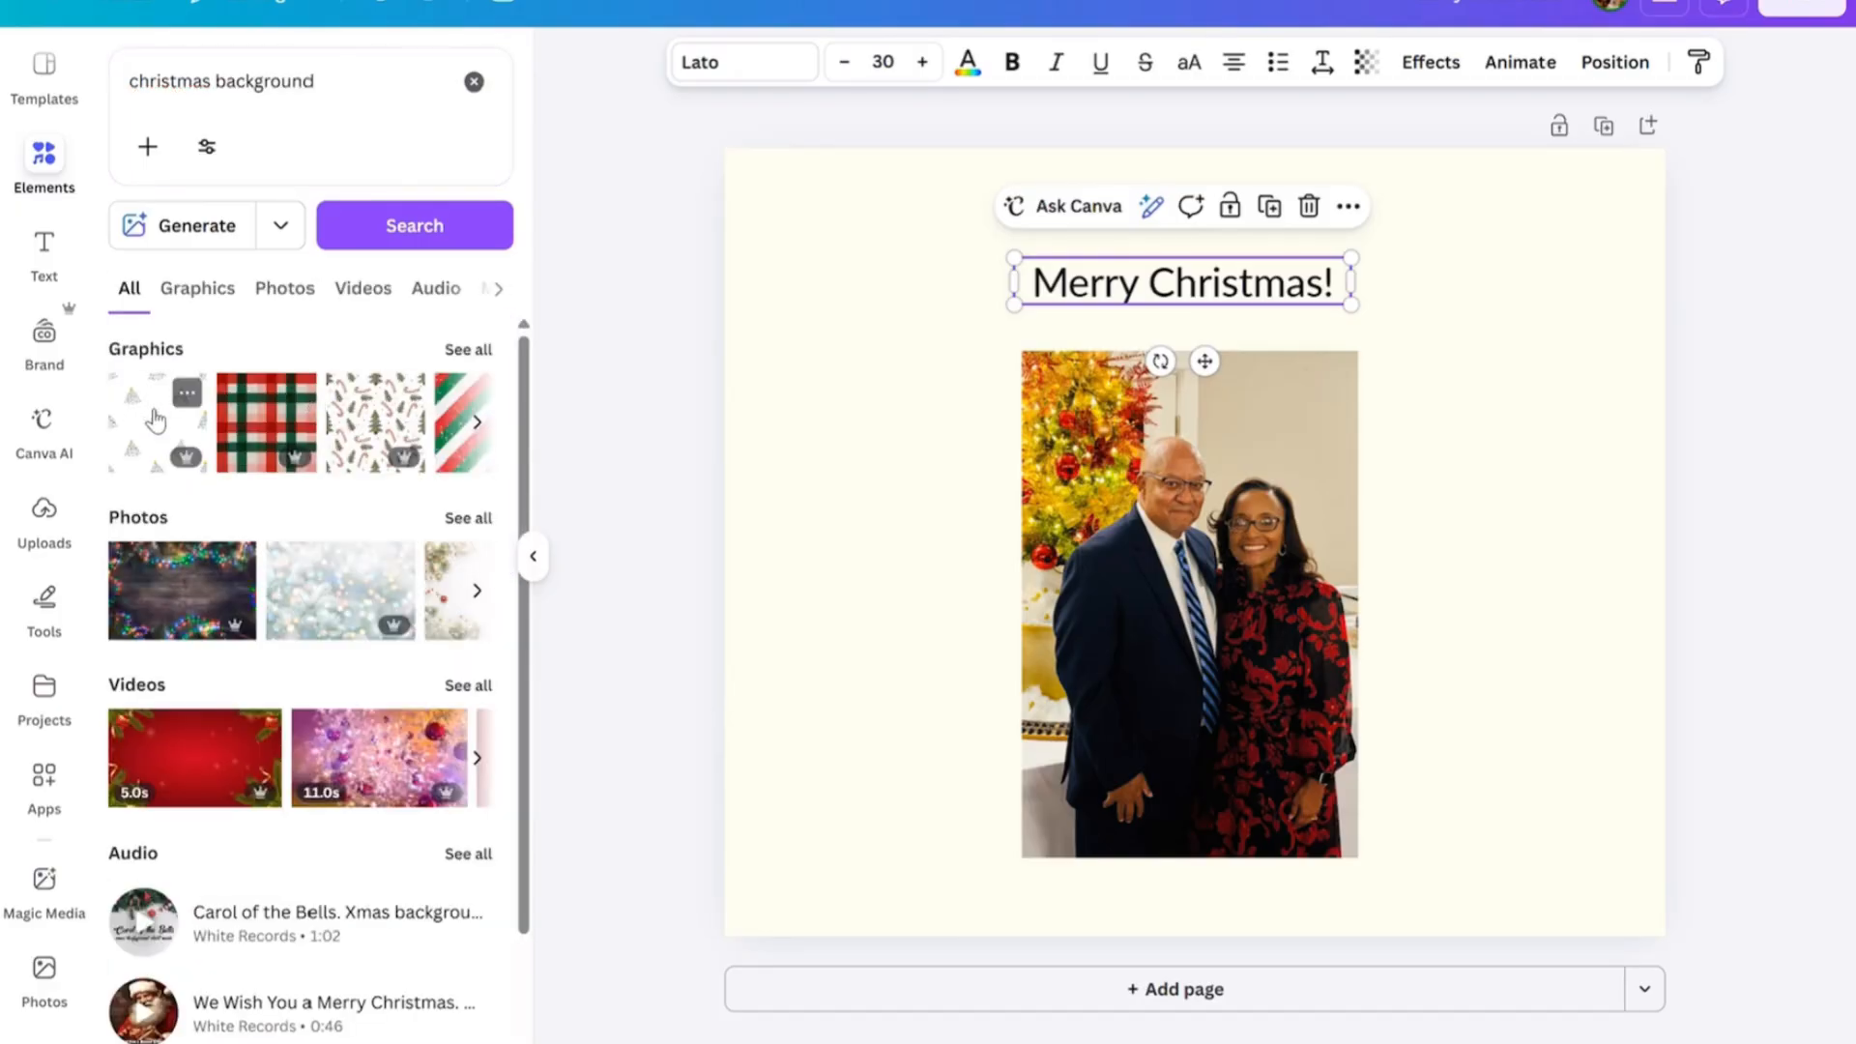
Add the Christmas tree pattern graphic with yellow stars and enlarge it to cover the whole page, about 940 by 866 px.
left_click(155, 420)
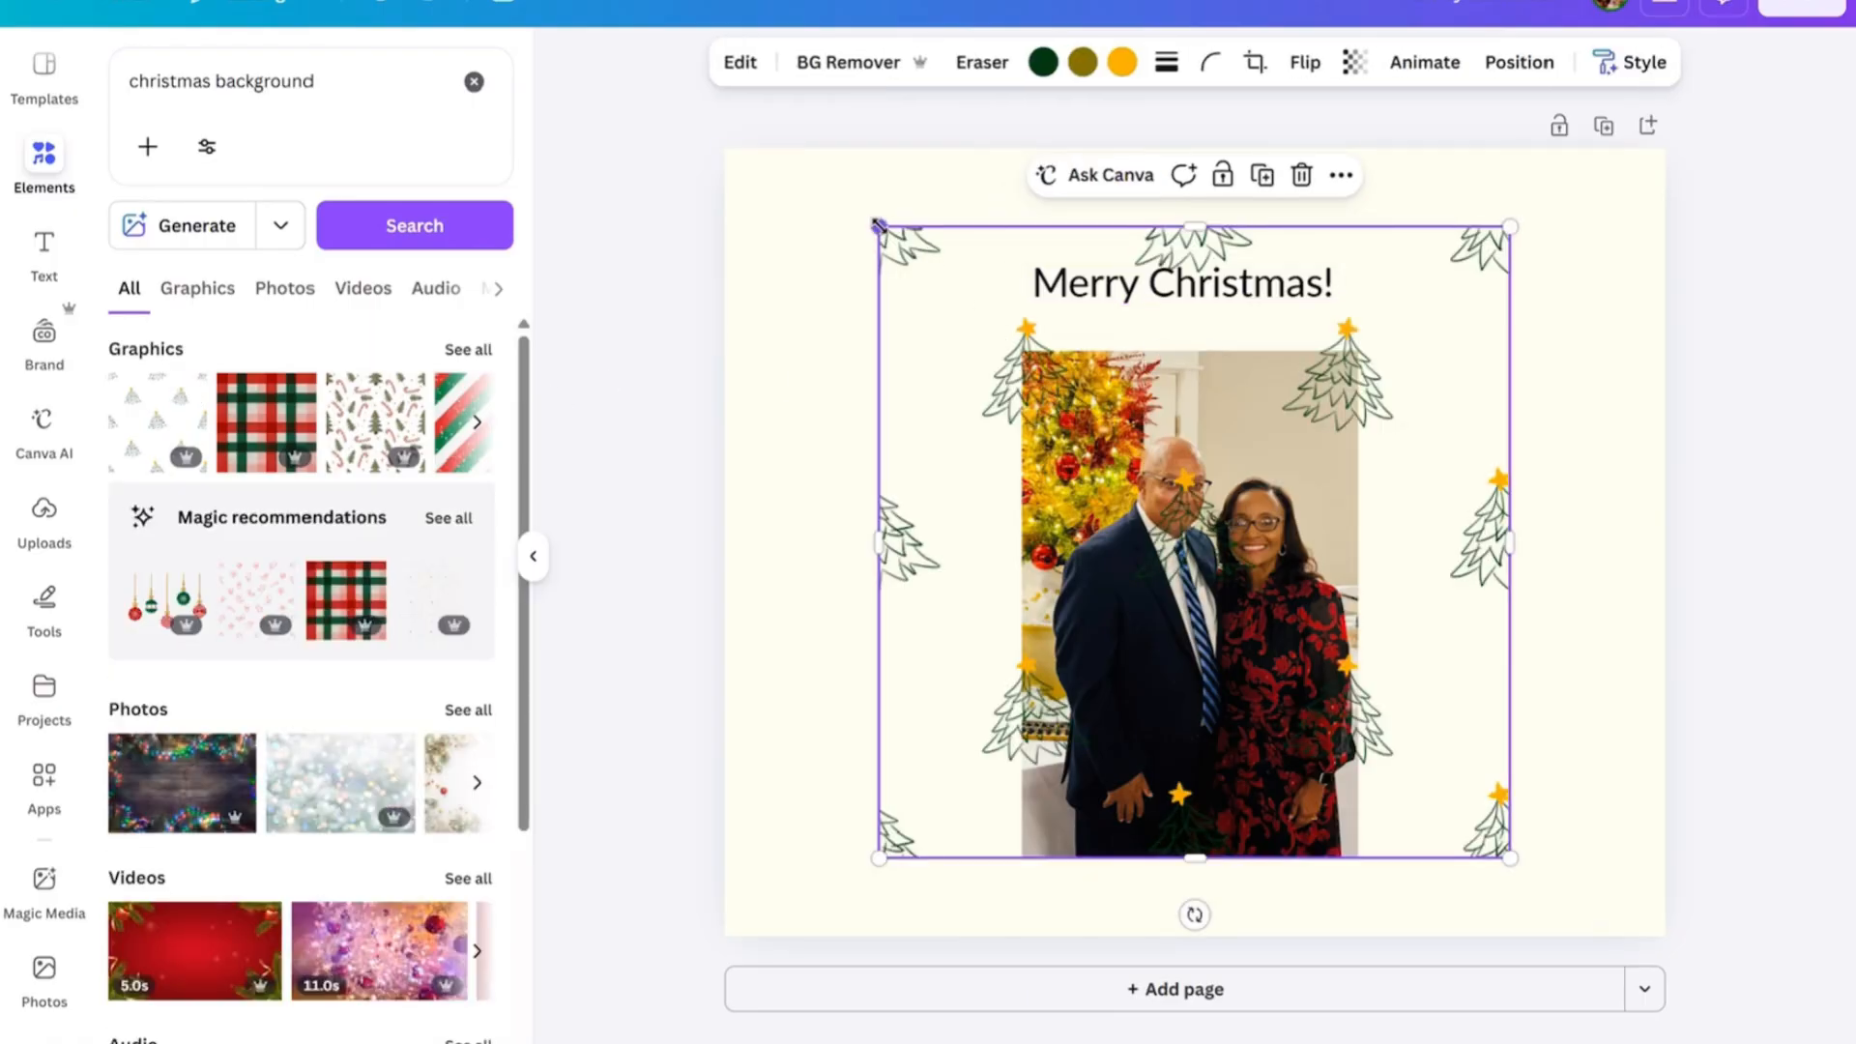
left_click_drag(830, 221, 686, 201)
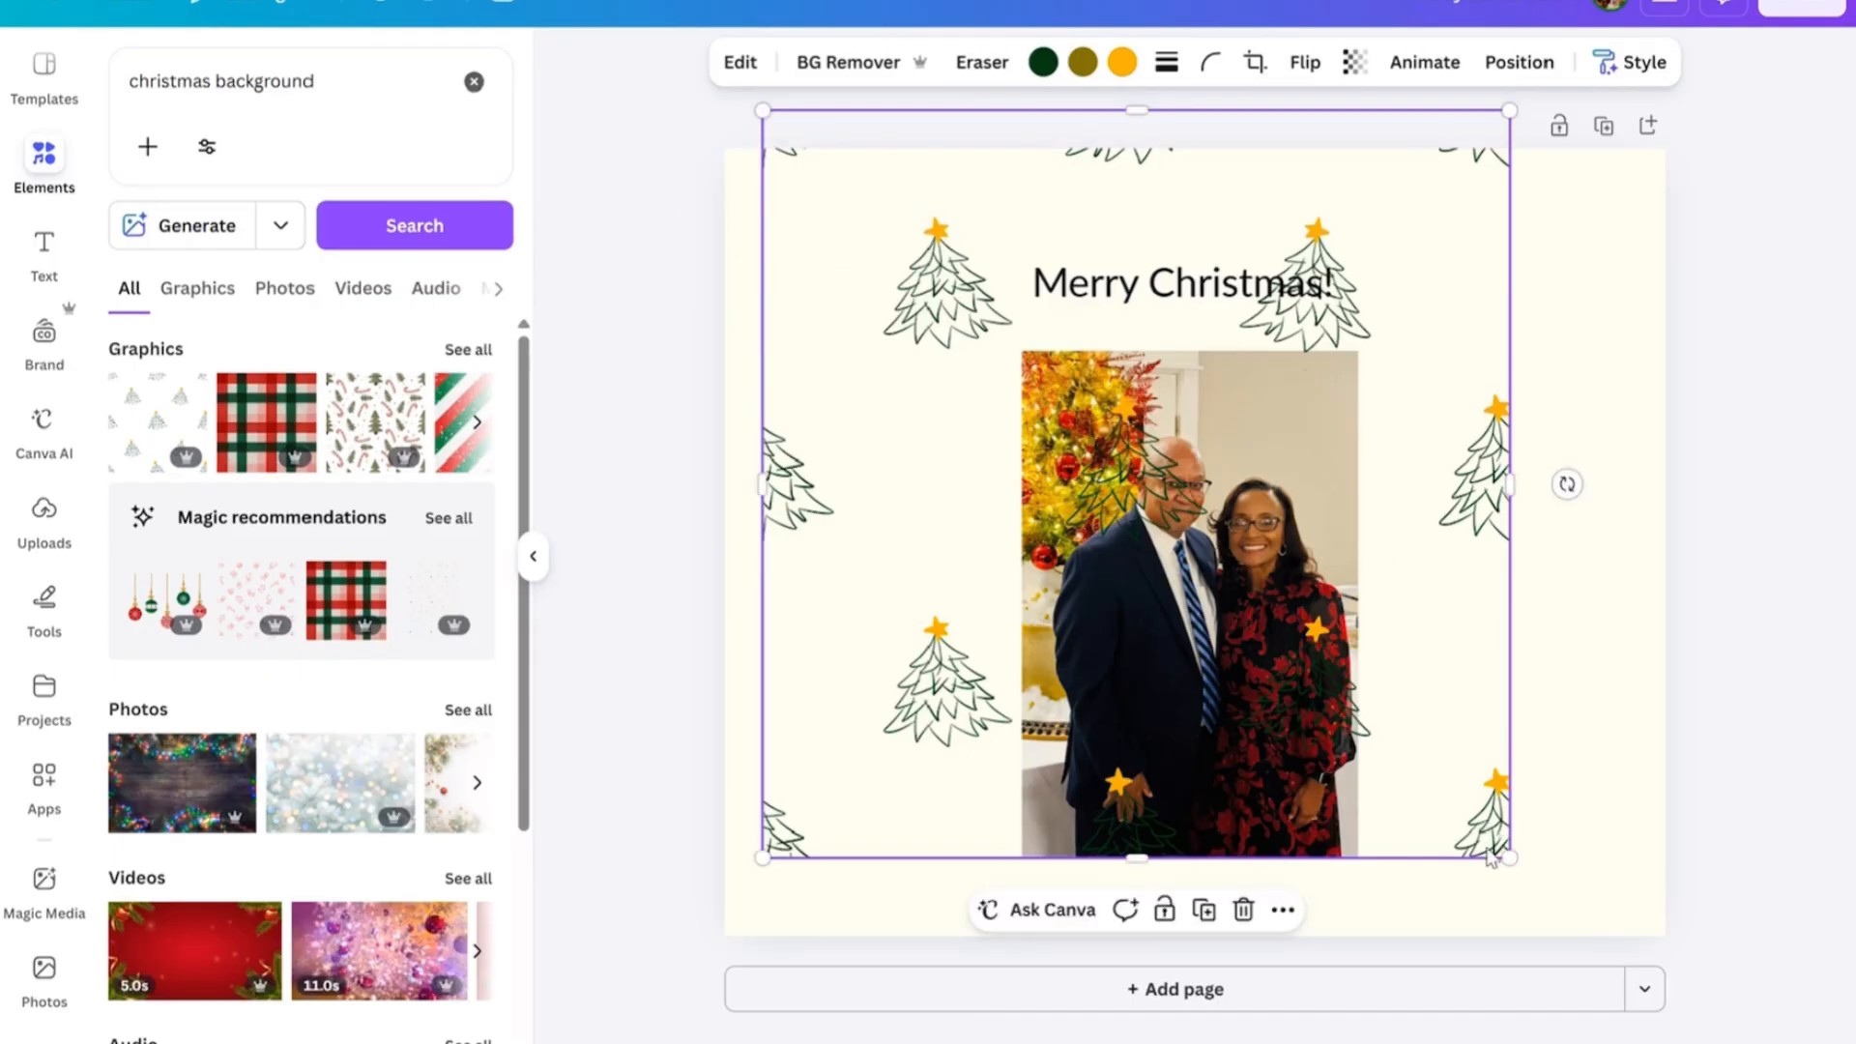
left_click_drag(1545, 876, 1643, 957)
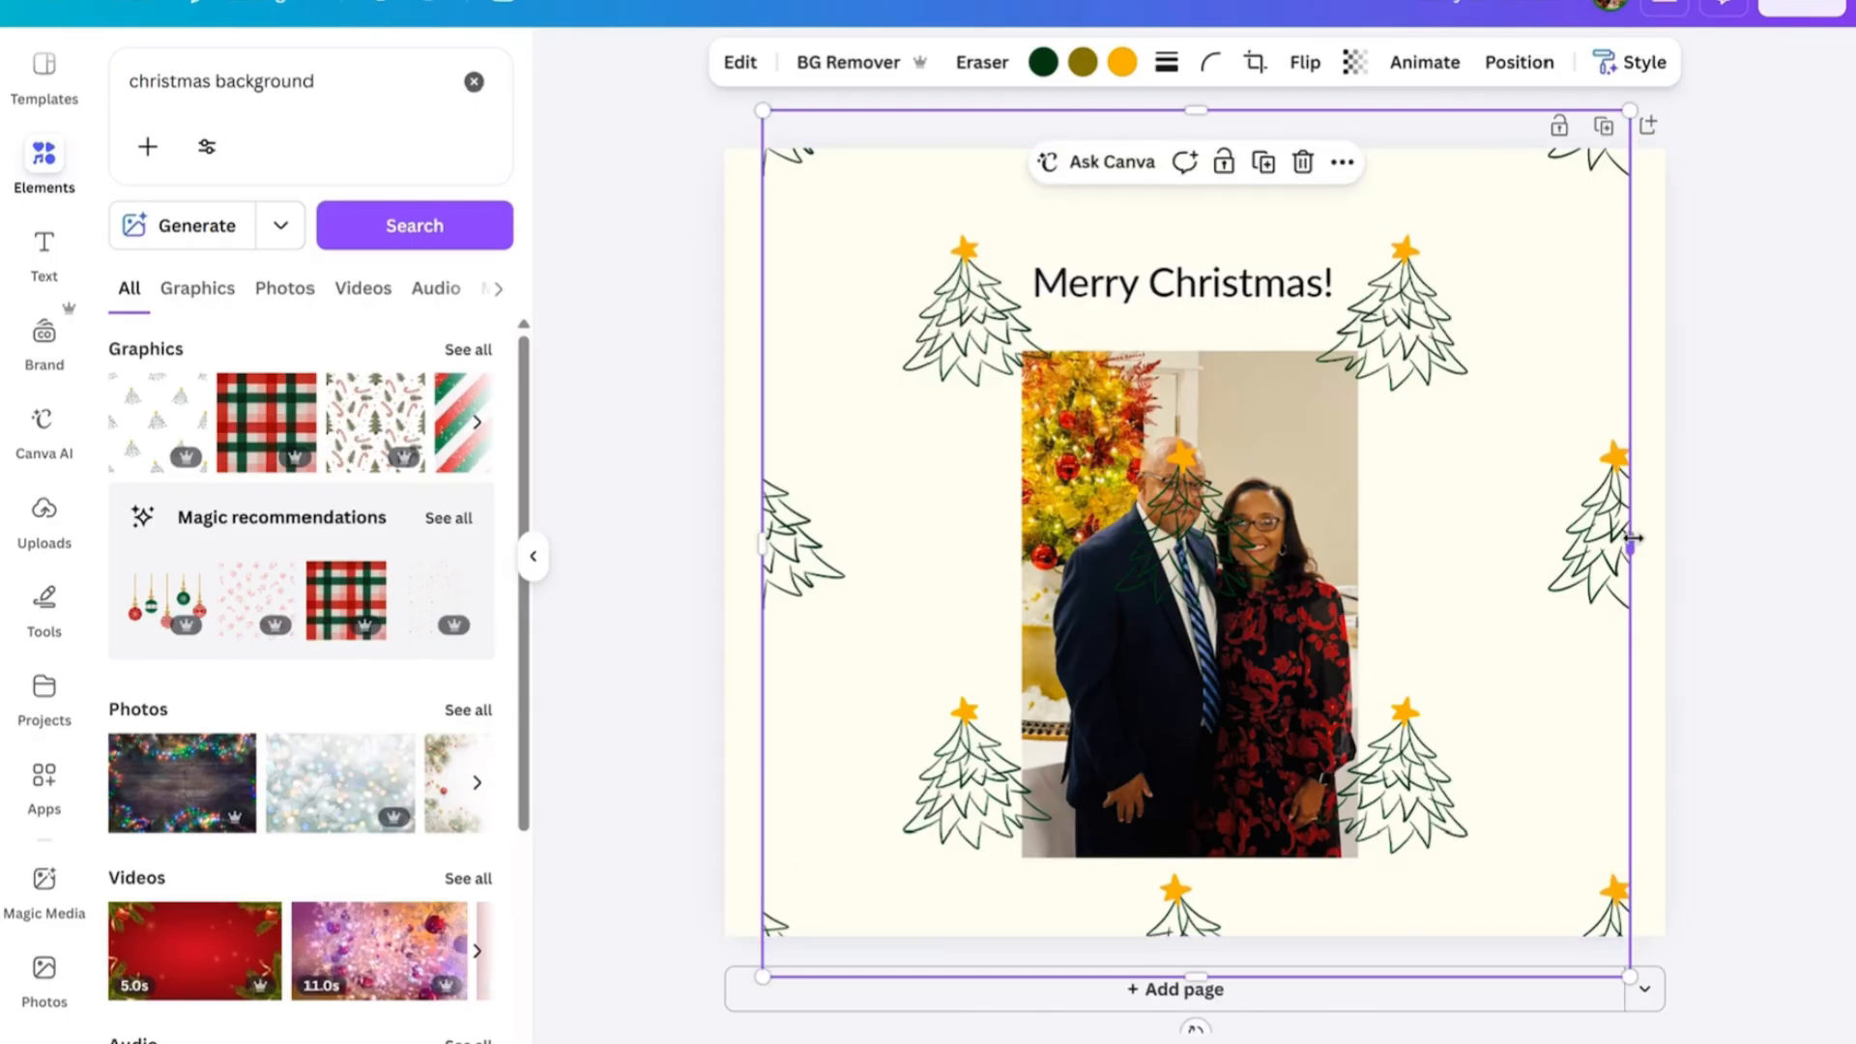
left_click_drag(1640, 538, 1675, 541)
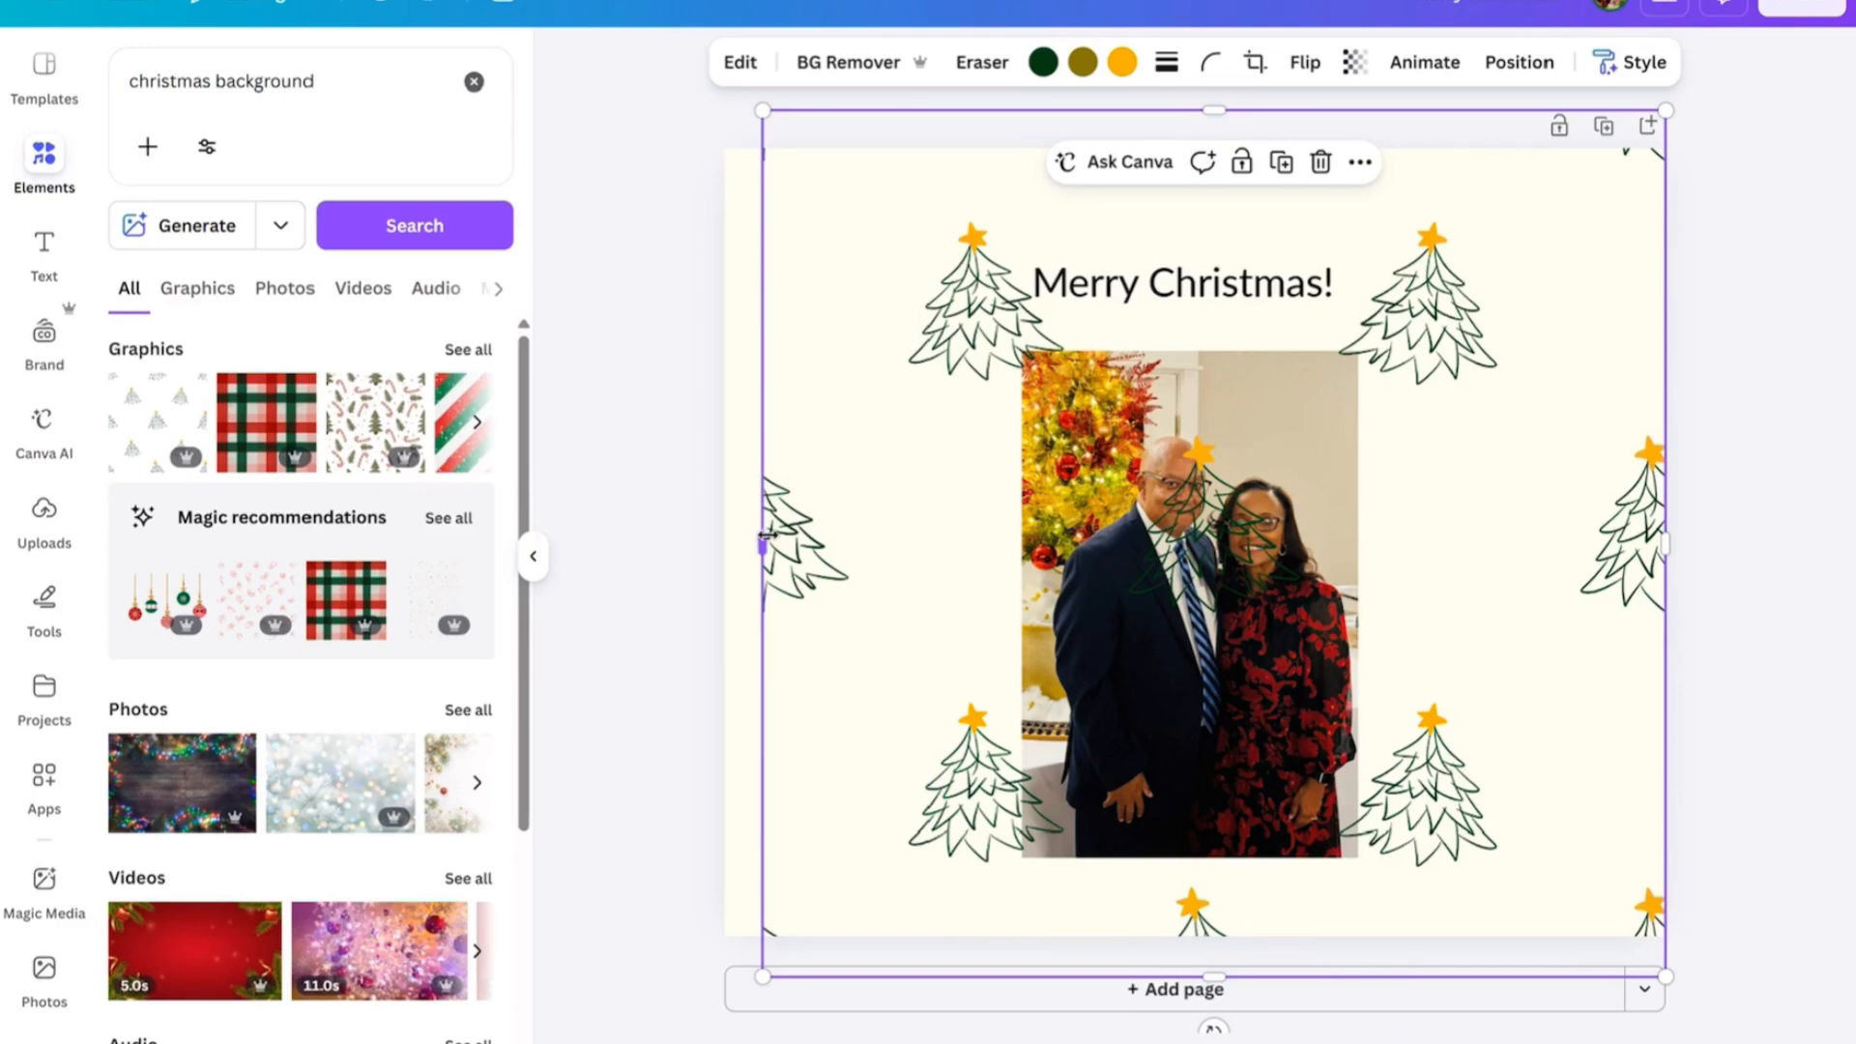
left_click_drag(757, 540, 725, 545)
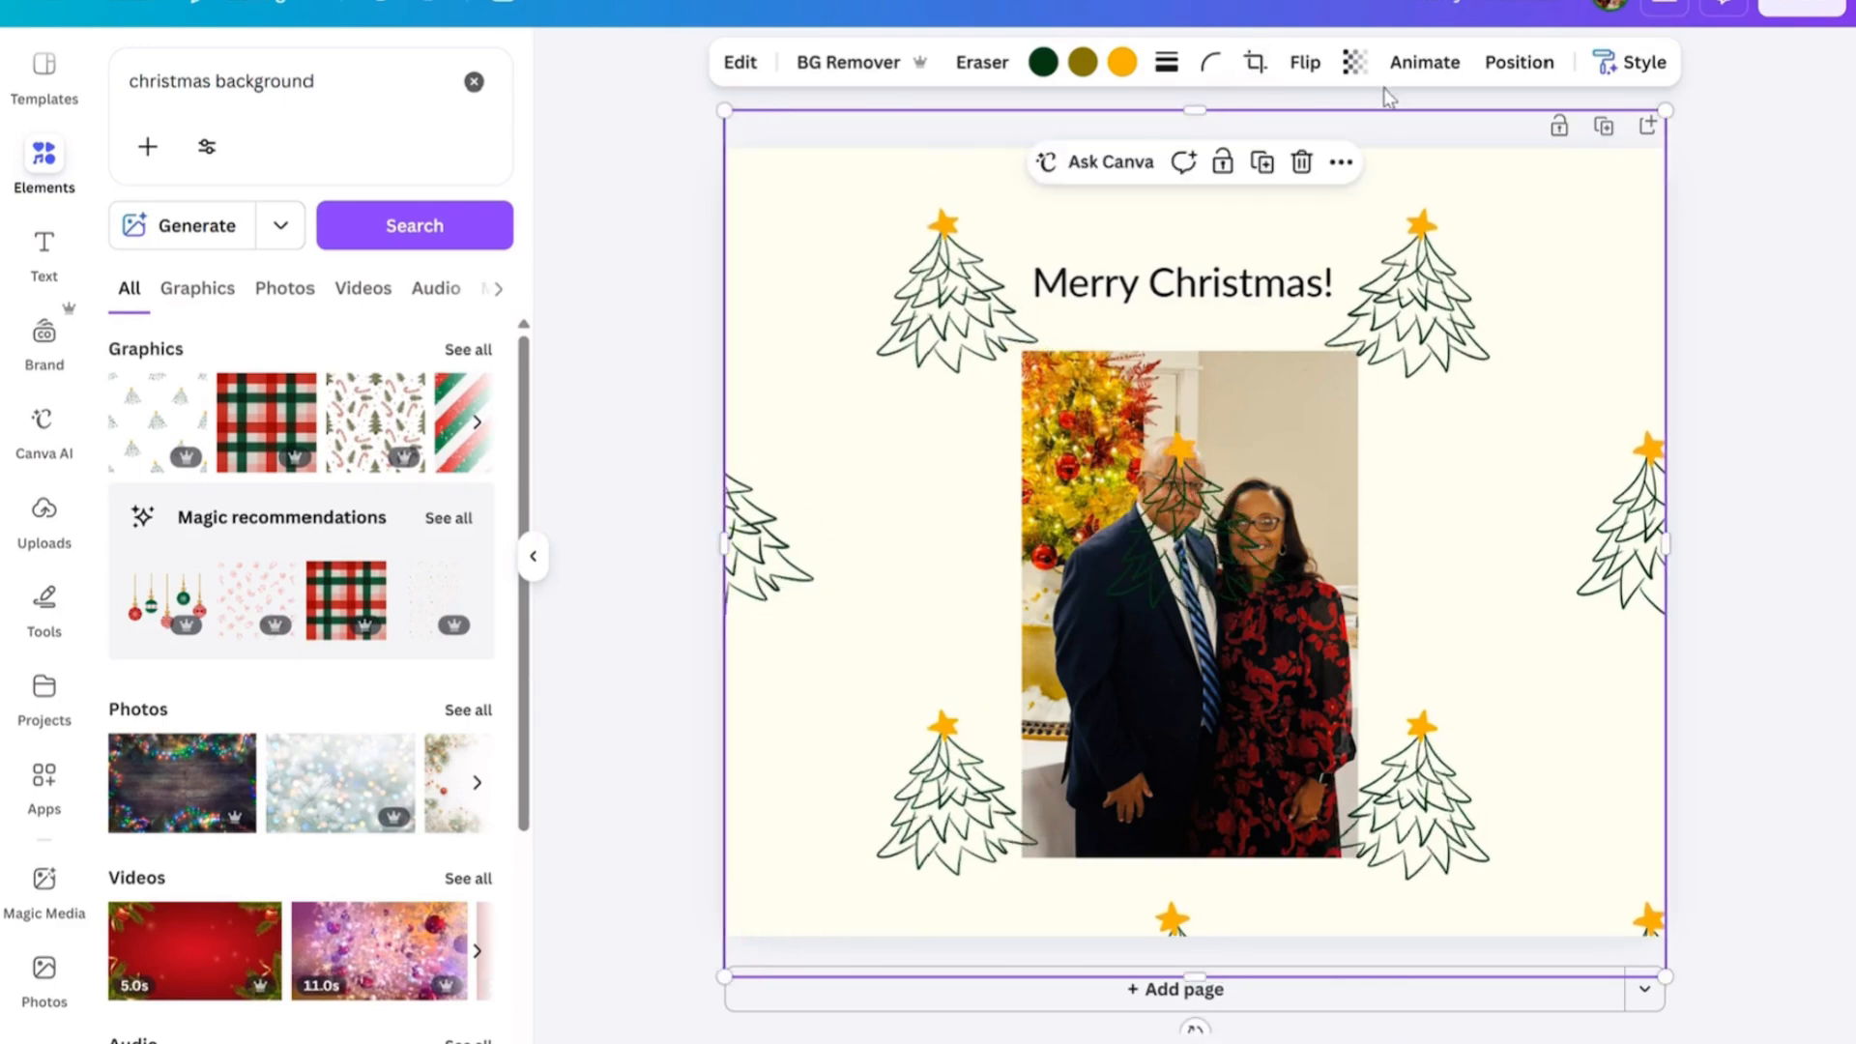
Send the tree pattern backward so it sits behind the photo and the greeting text.
left_click(1521, 63)
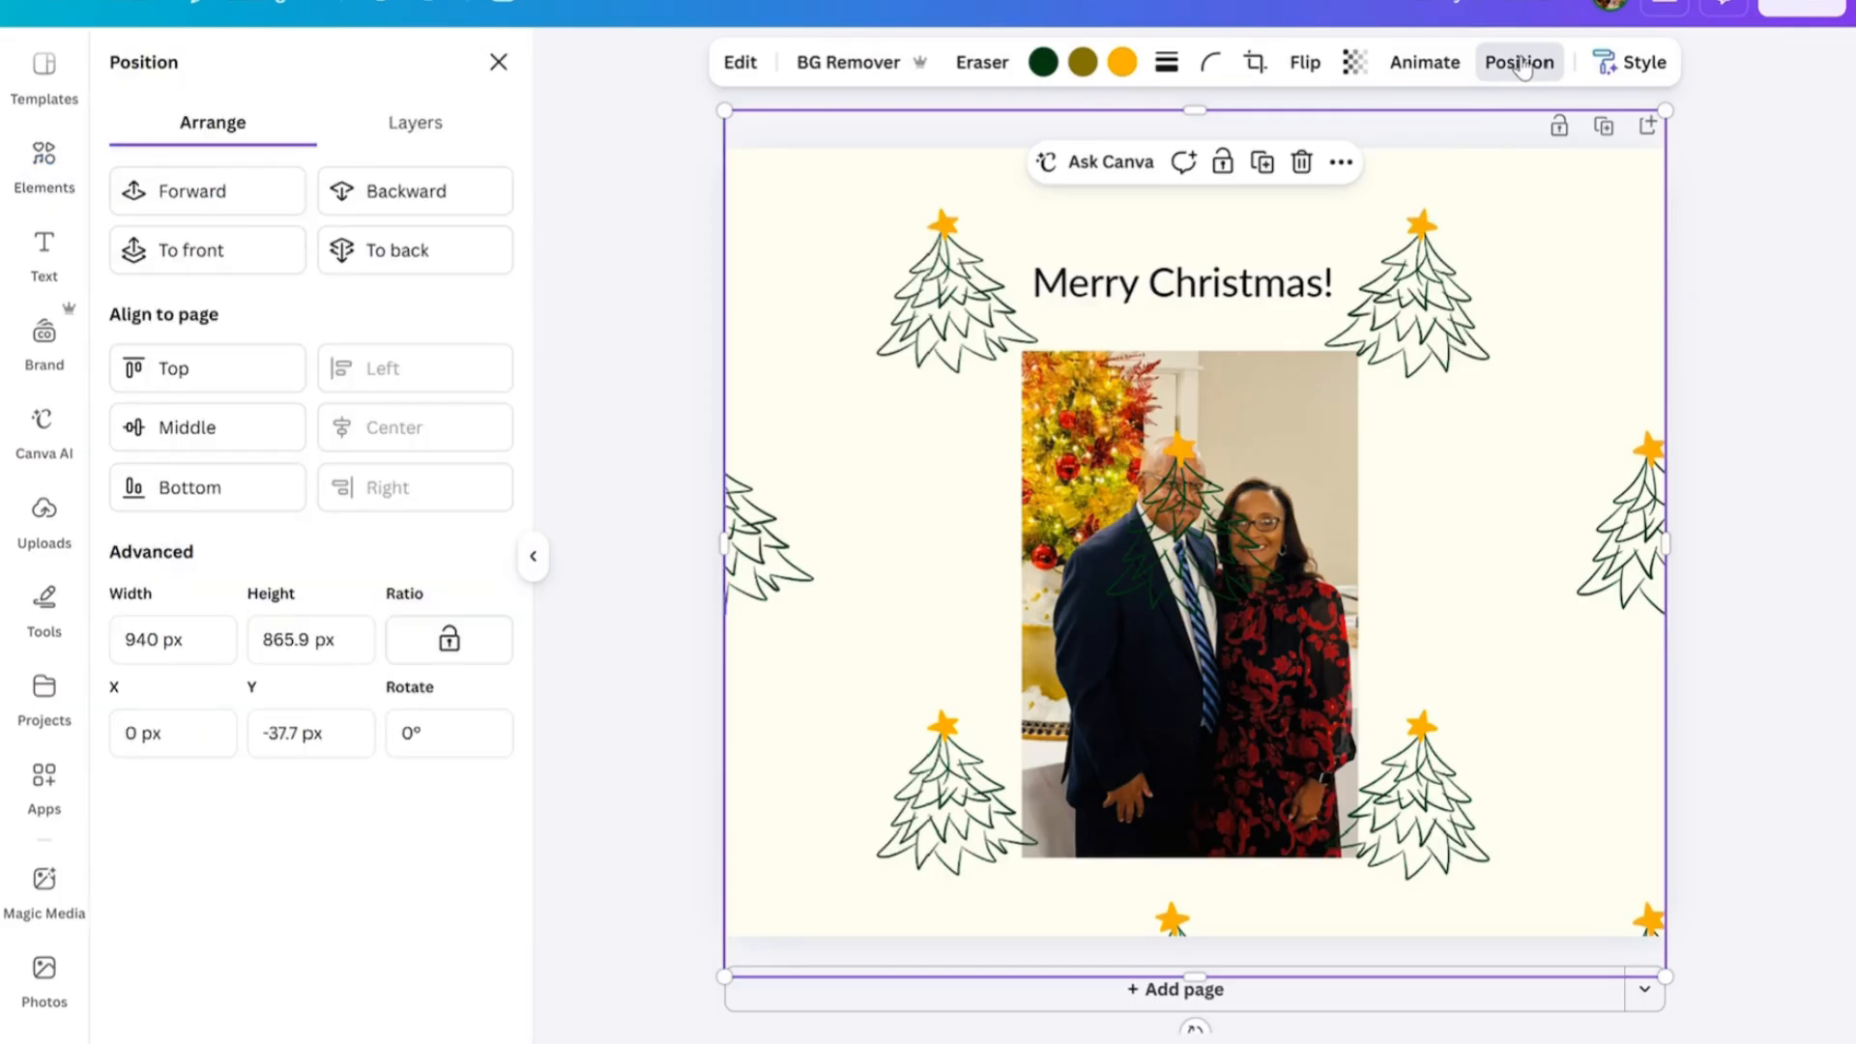
left_click(429, 191)
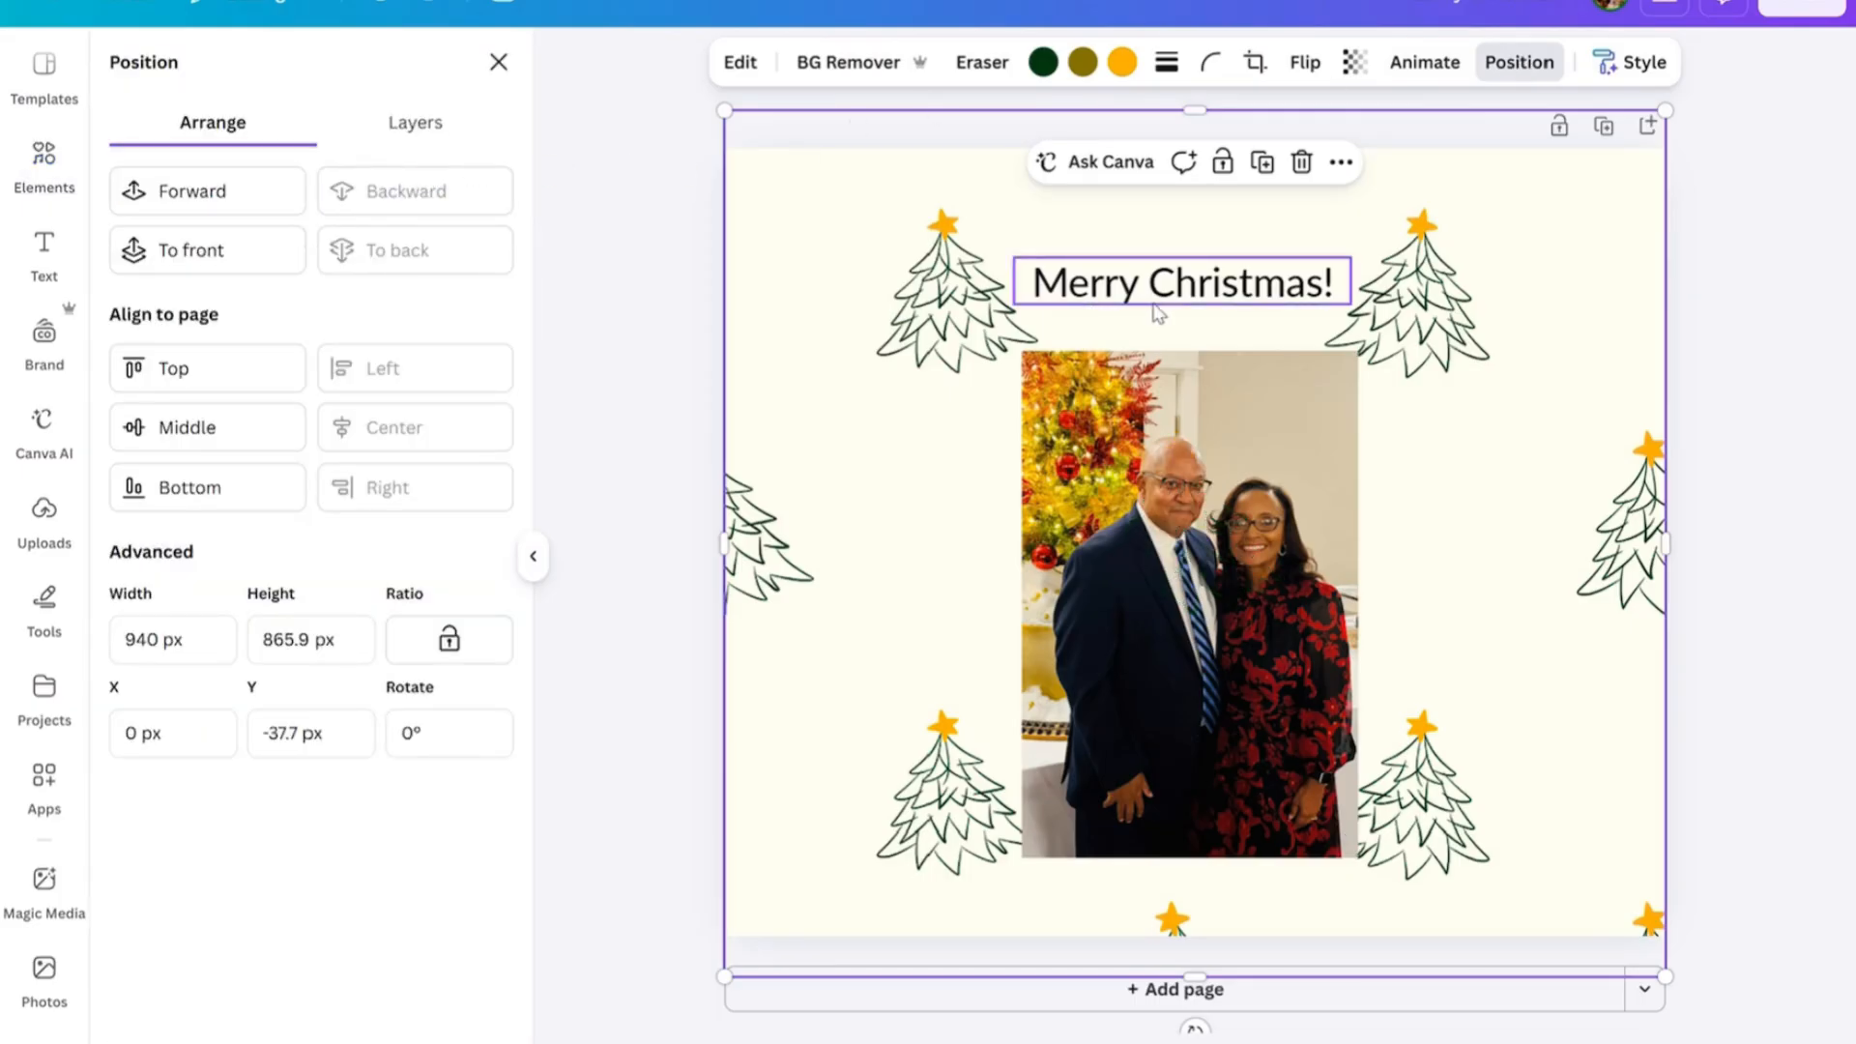
left_click(1731, 300)
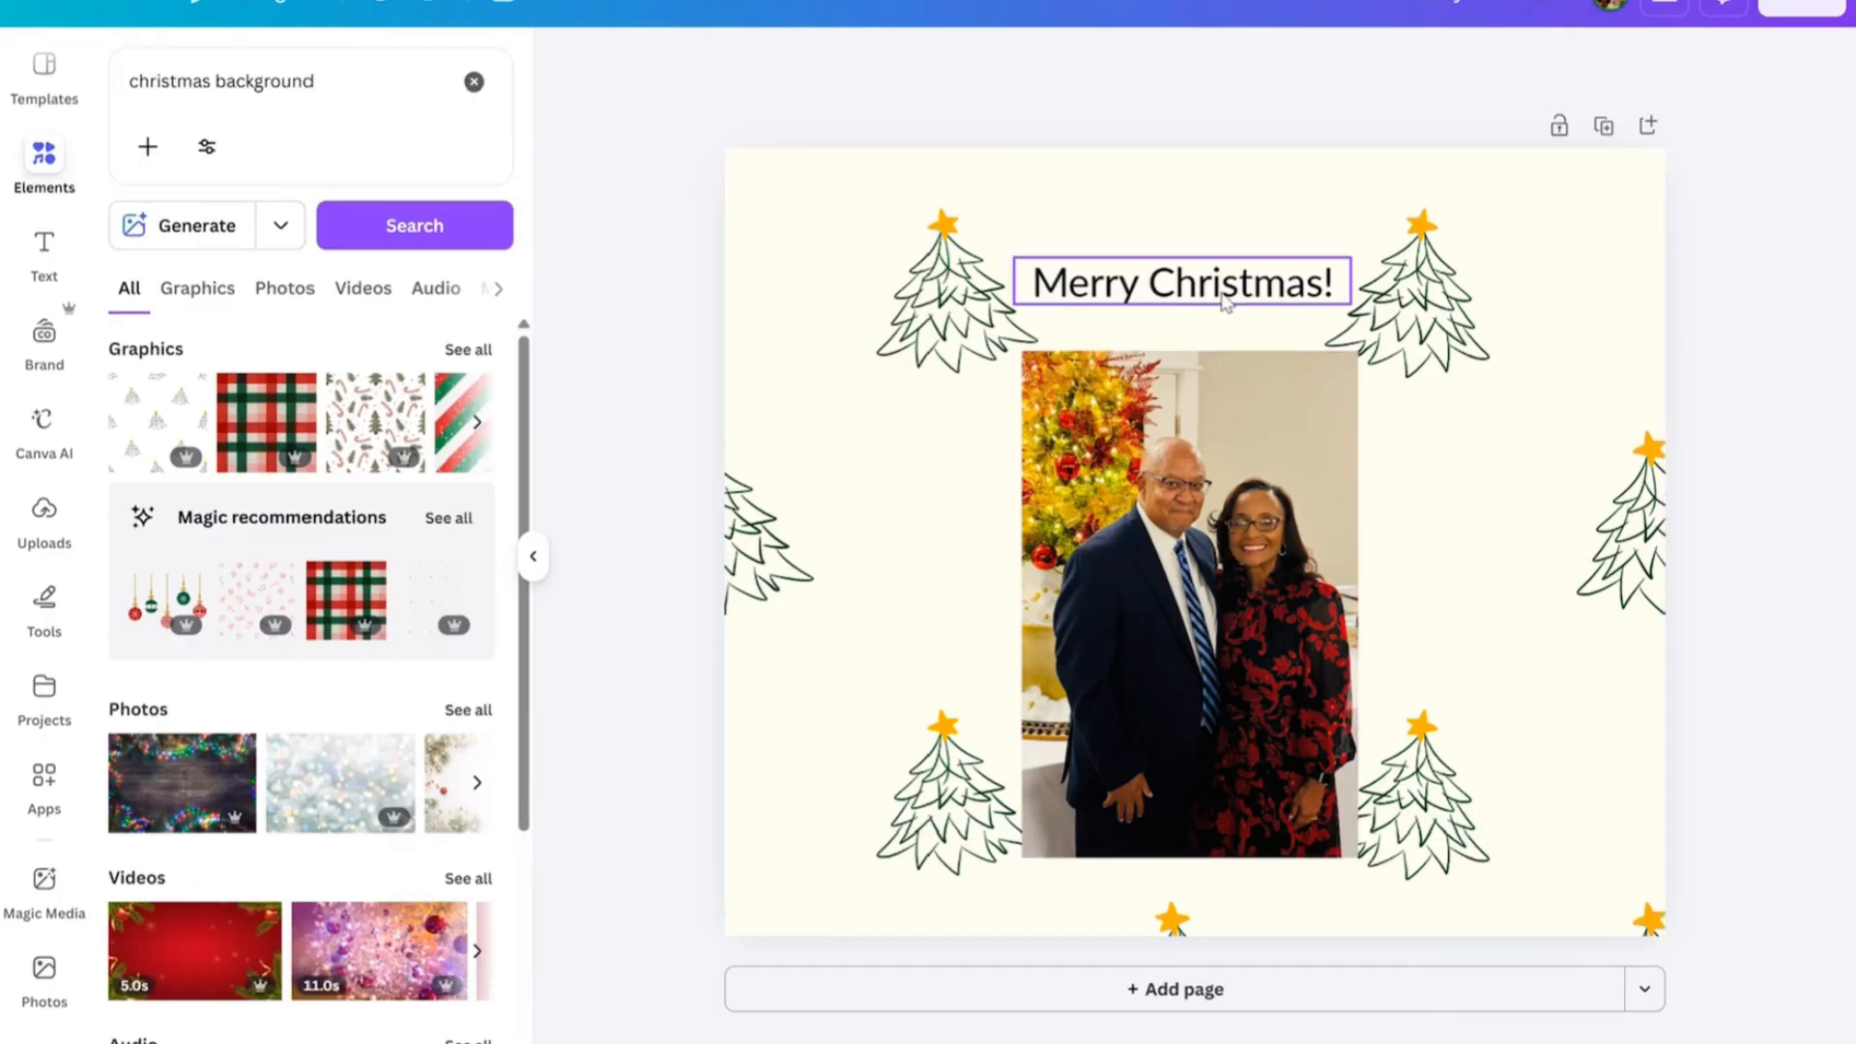
Centre the "Merry Christmas!" text horizontally above the photo and set its font size to 32.
left_click_drag(1228, 305, 1233, 295)
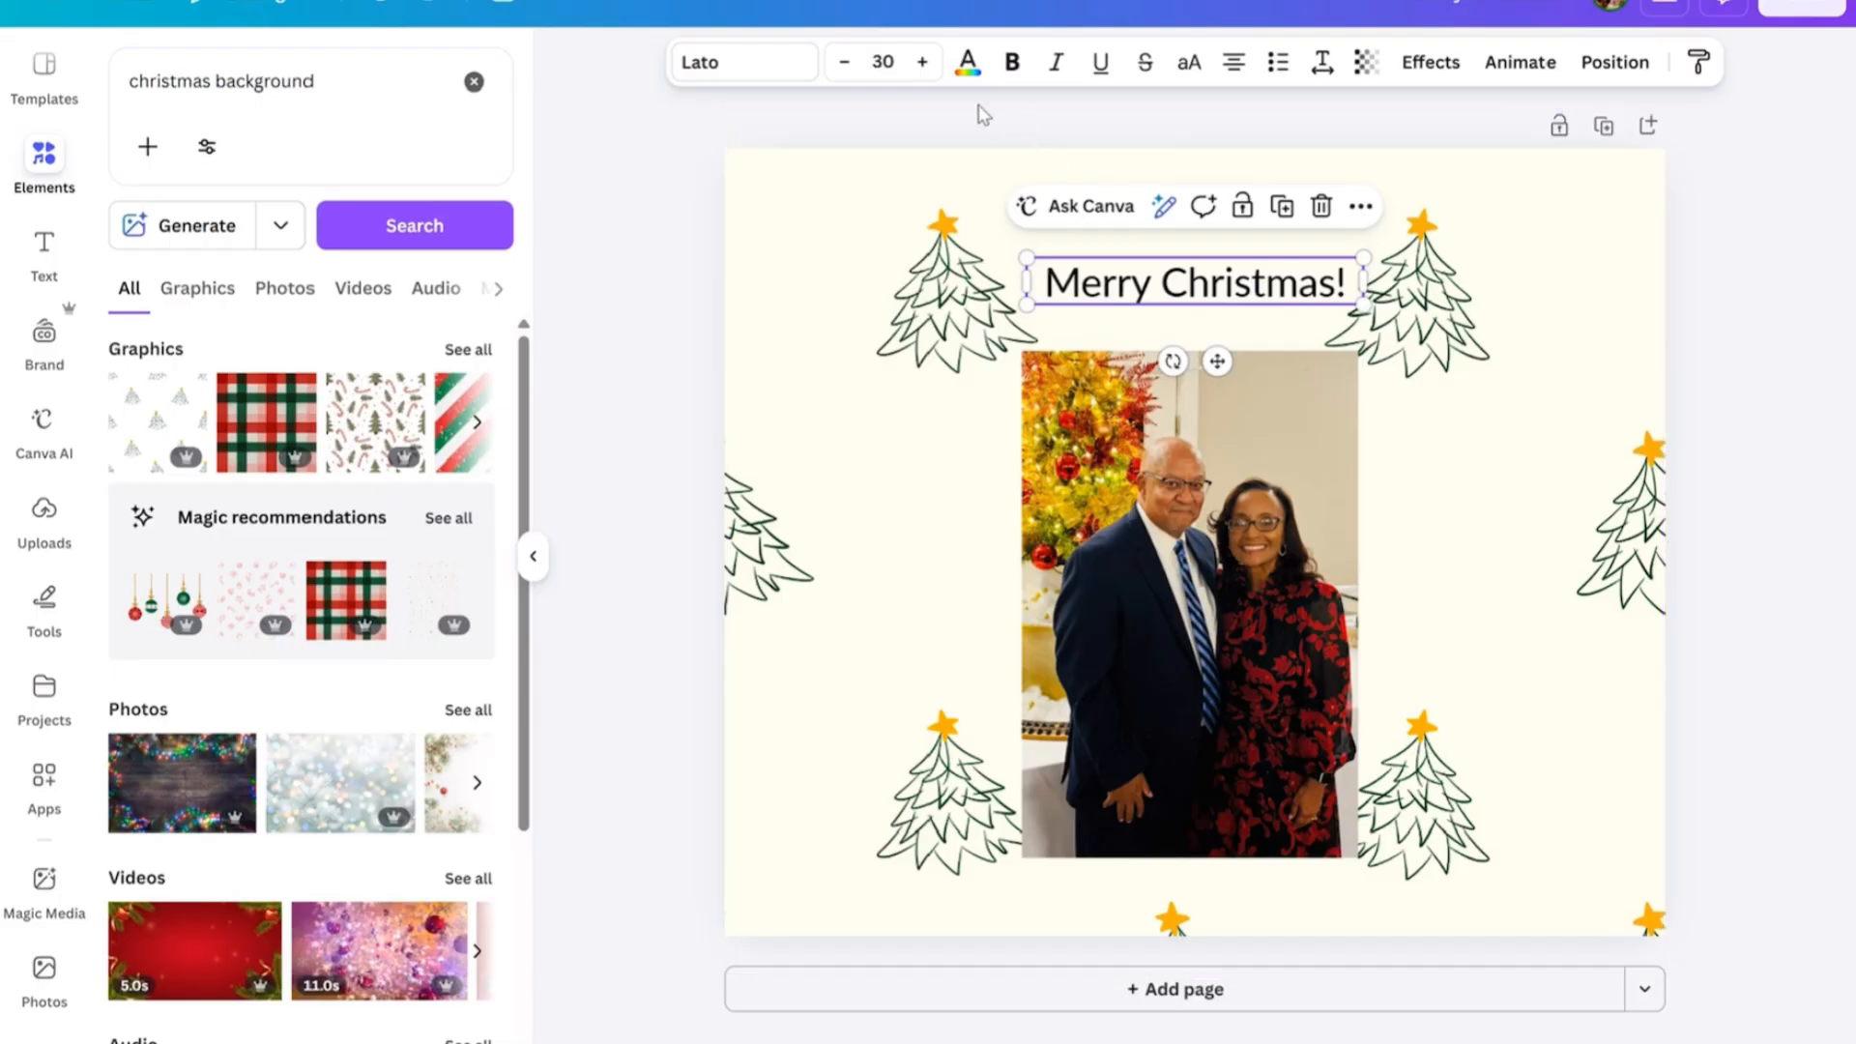
left_click(923, 62)
left_click(923, 62)
left_click(923, 62)
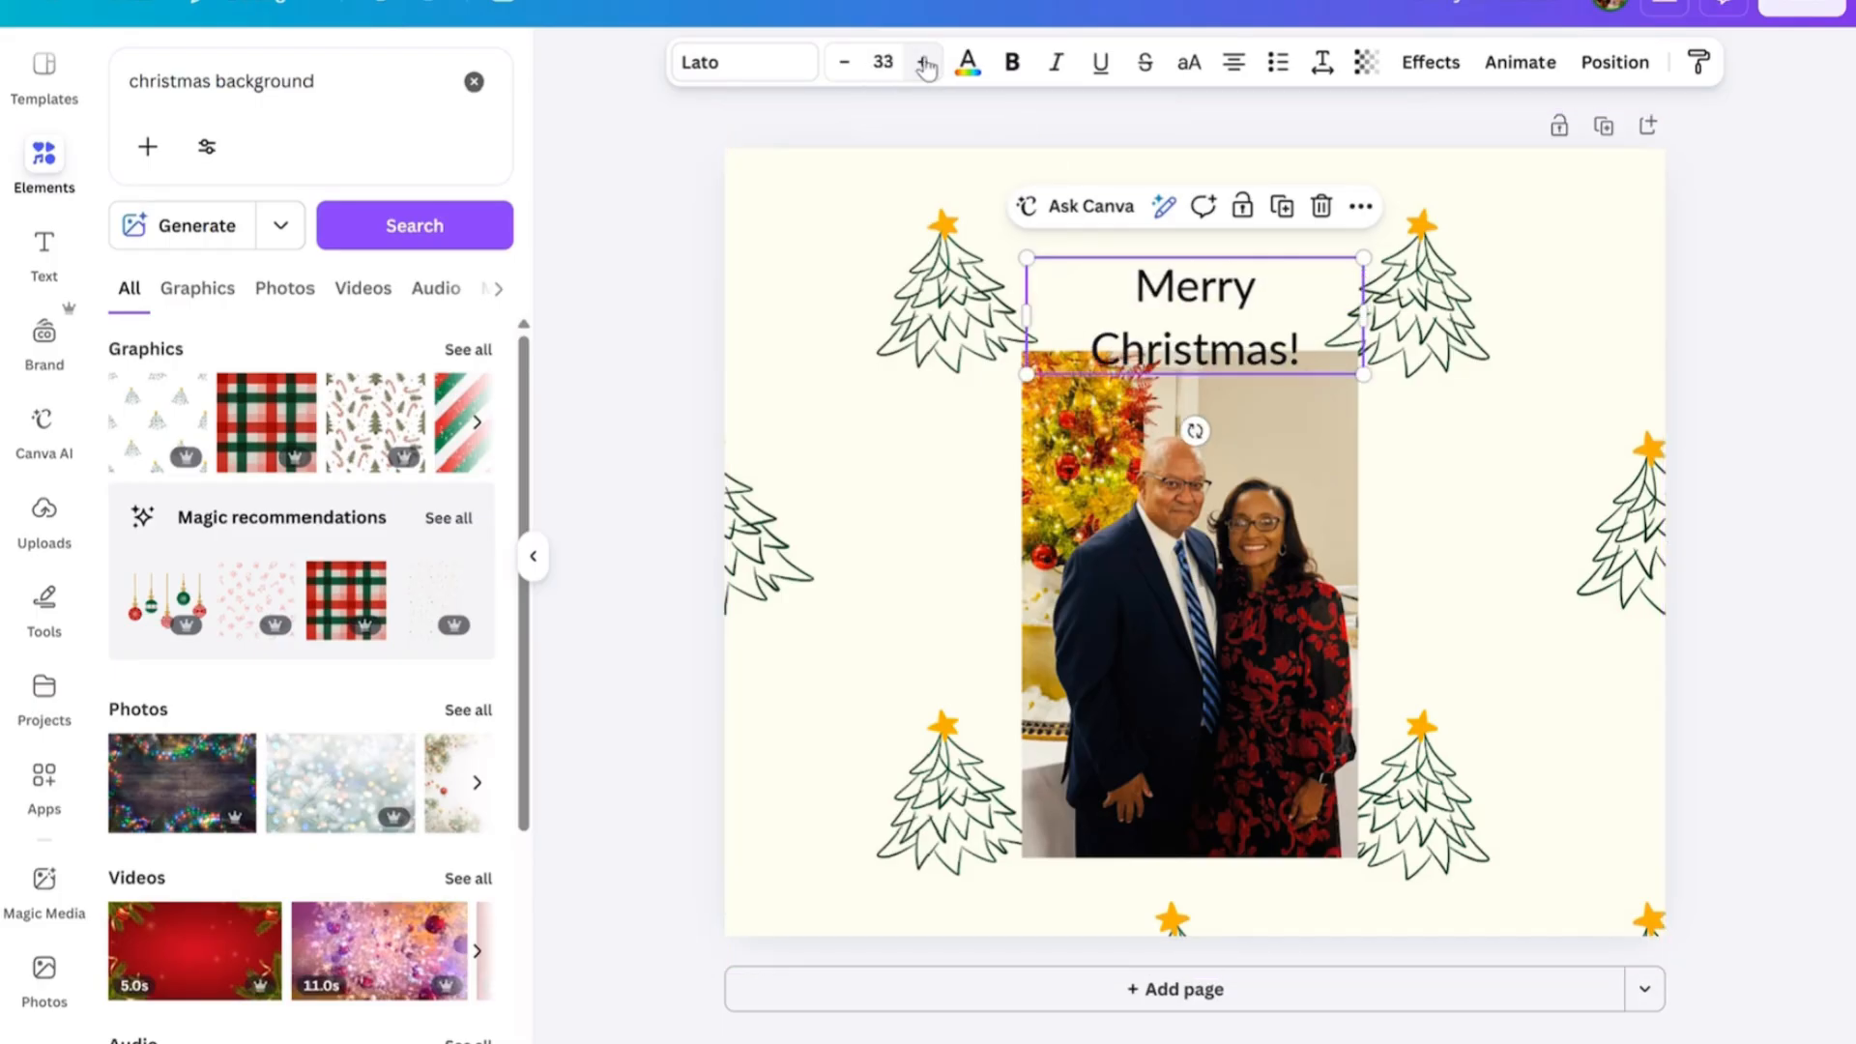
left_click(923, 62)
left_click(923, 62)
left_click(923, 61)
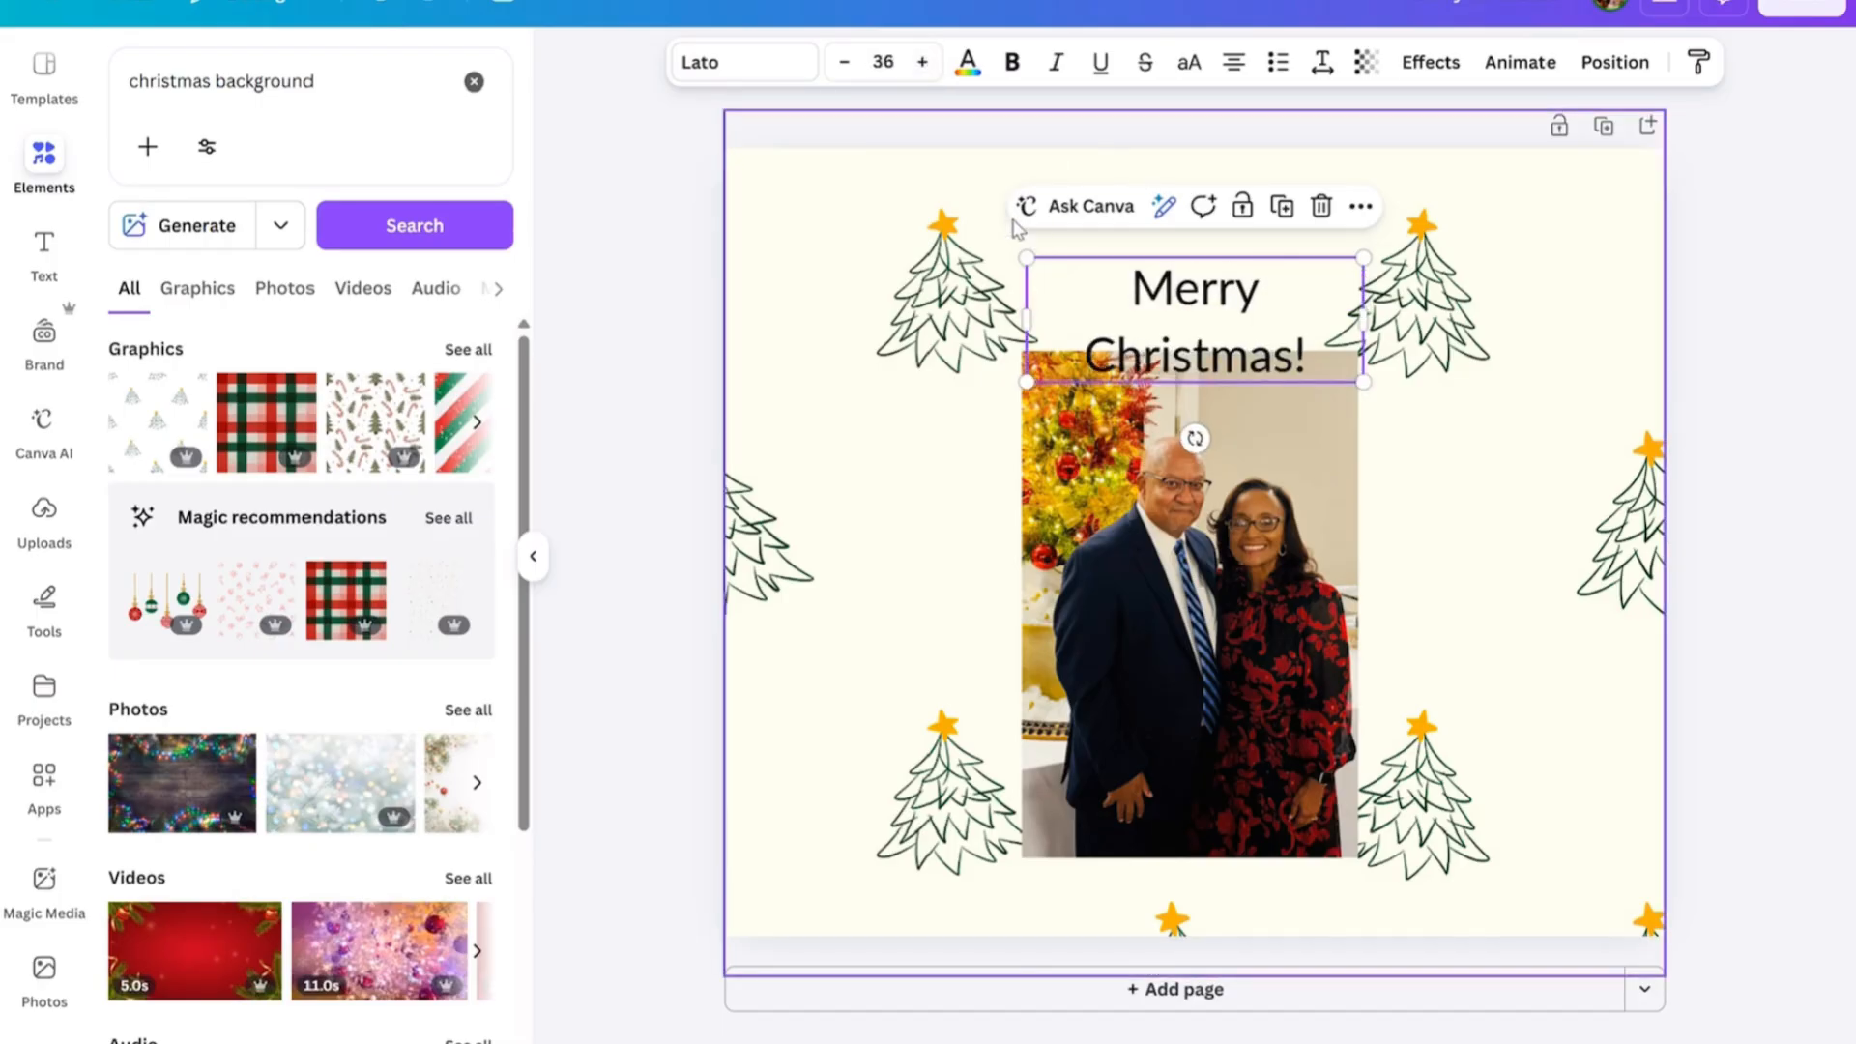
left_click(838, 62)
left_click(839, 62)
left_click(839, 61)
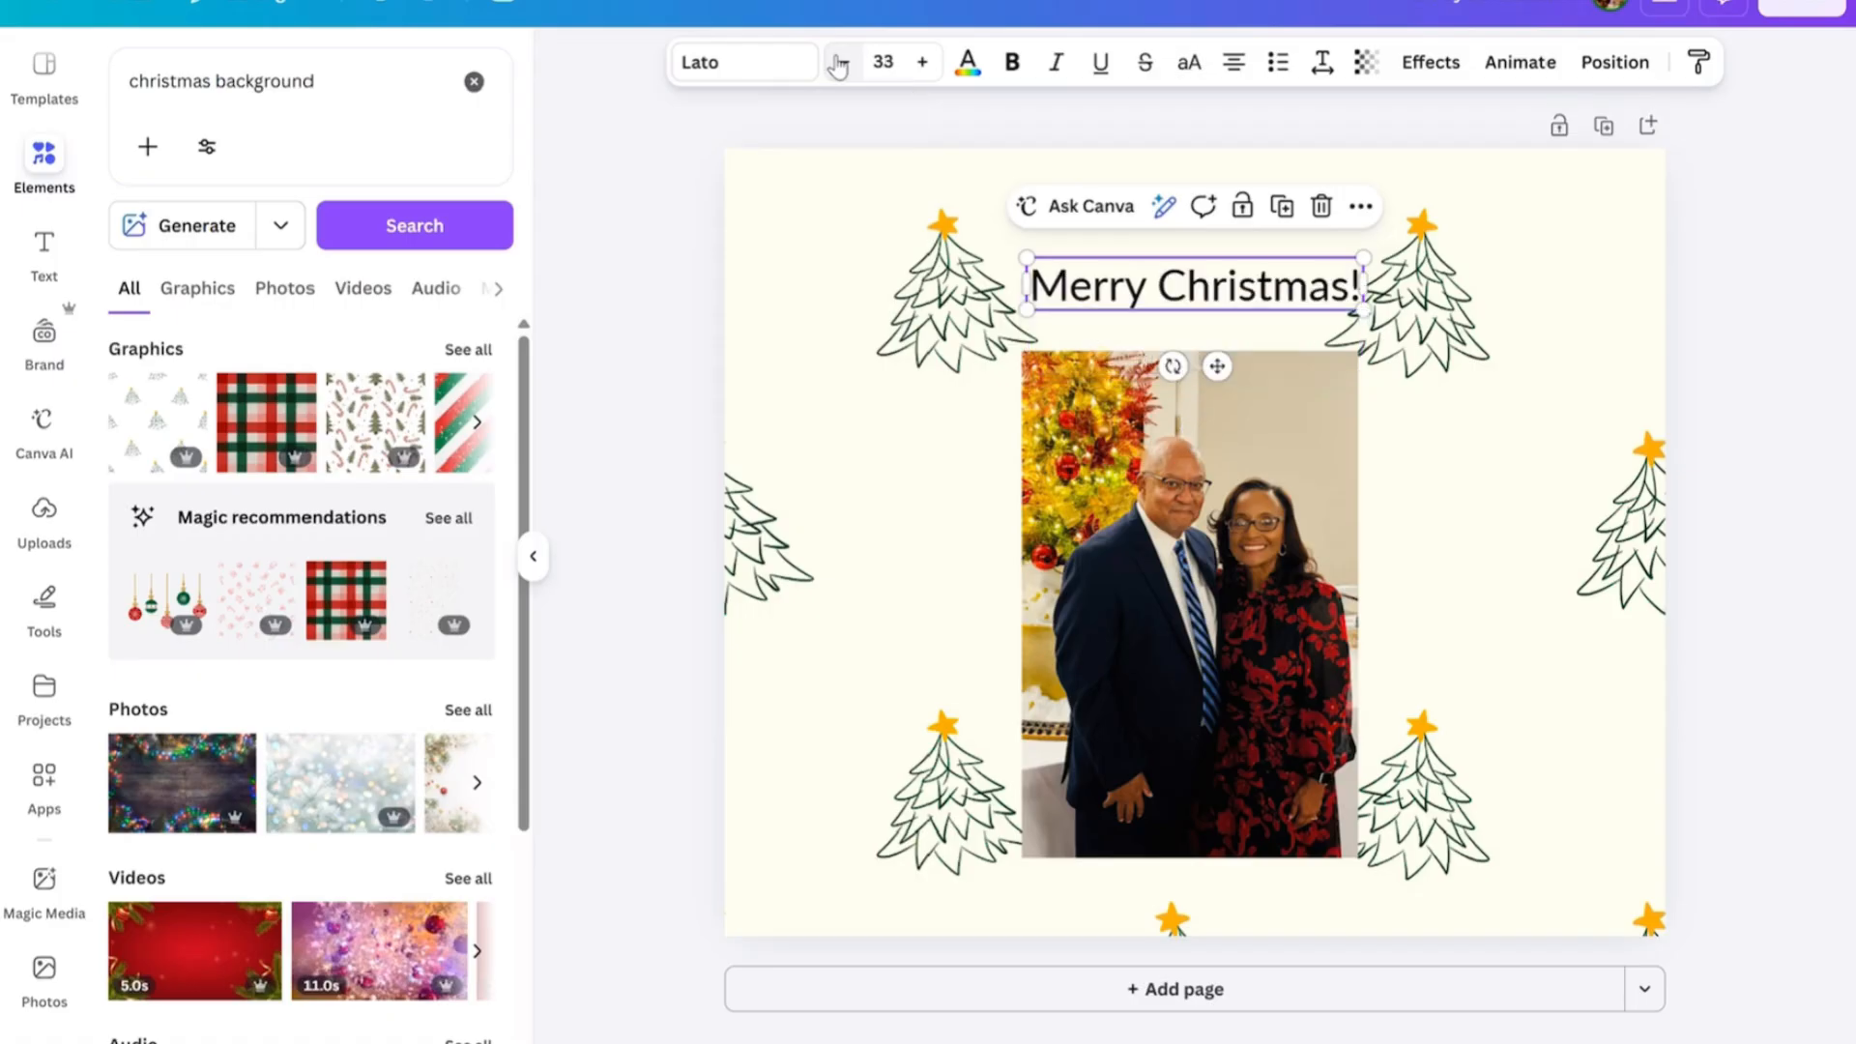
left_click(839, 62)
Change the font of the "Merry Christmas!" text to The Seasons and deselect it.
left_click(741, 63)
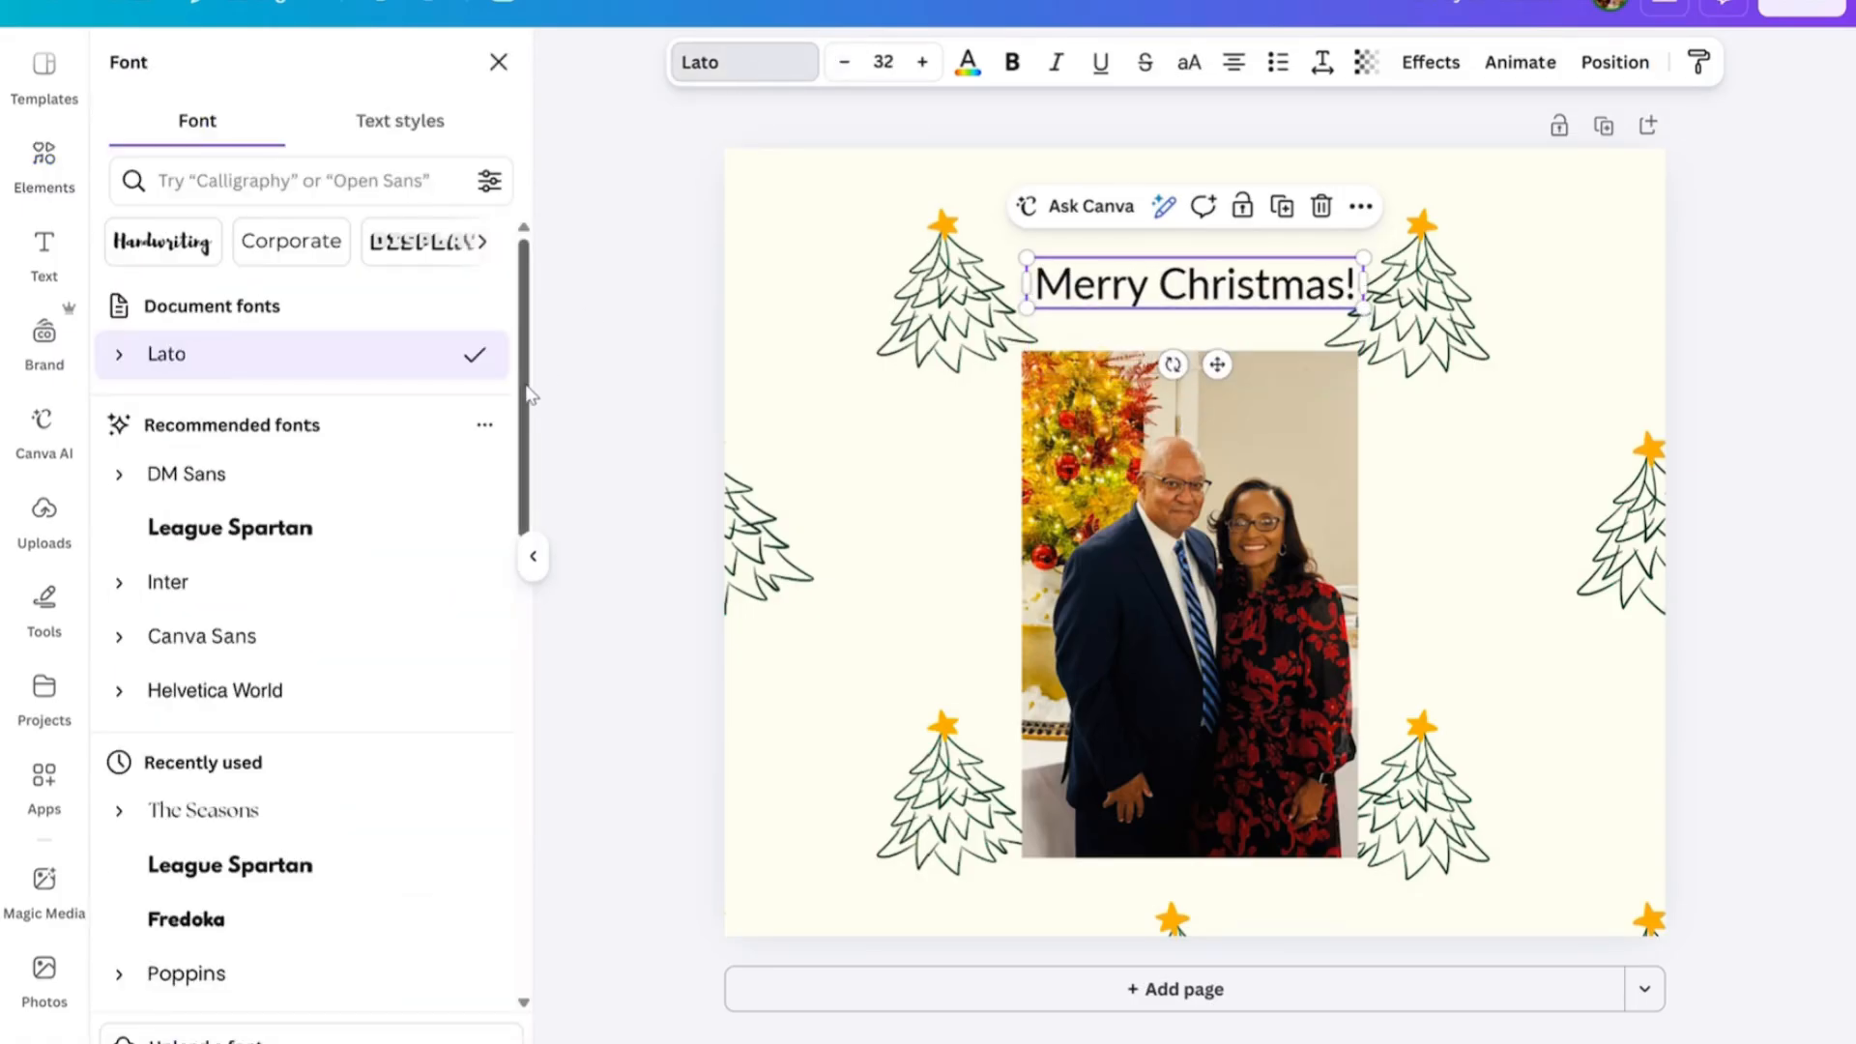
left_click_drag(520, 396, 522, 510)
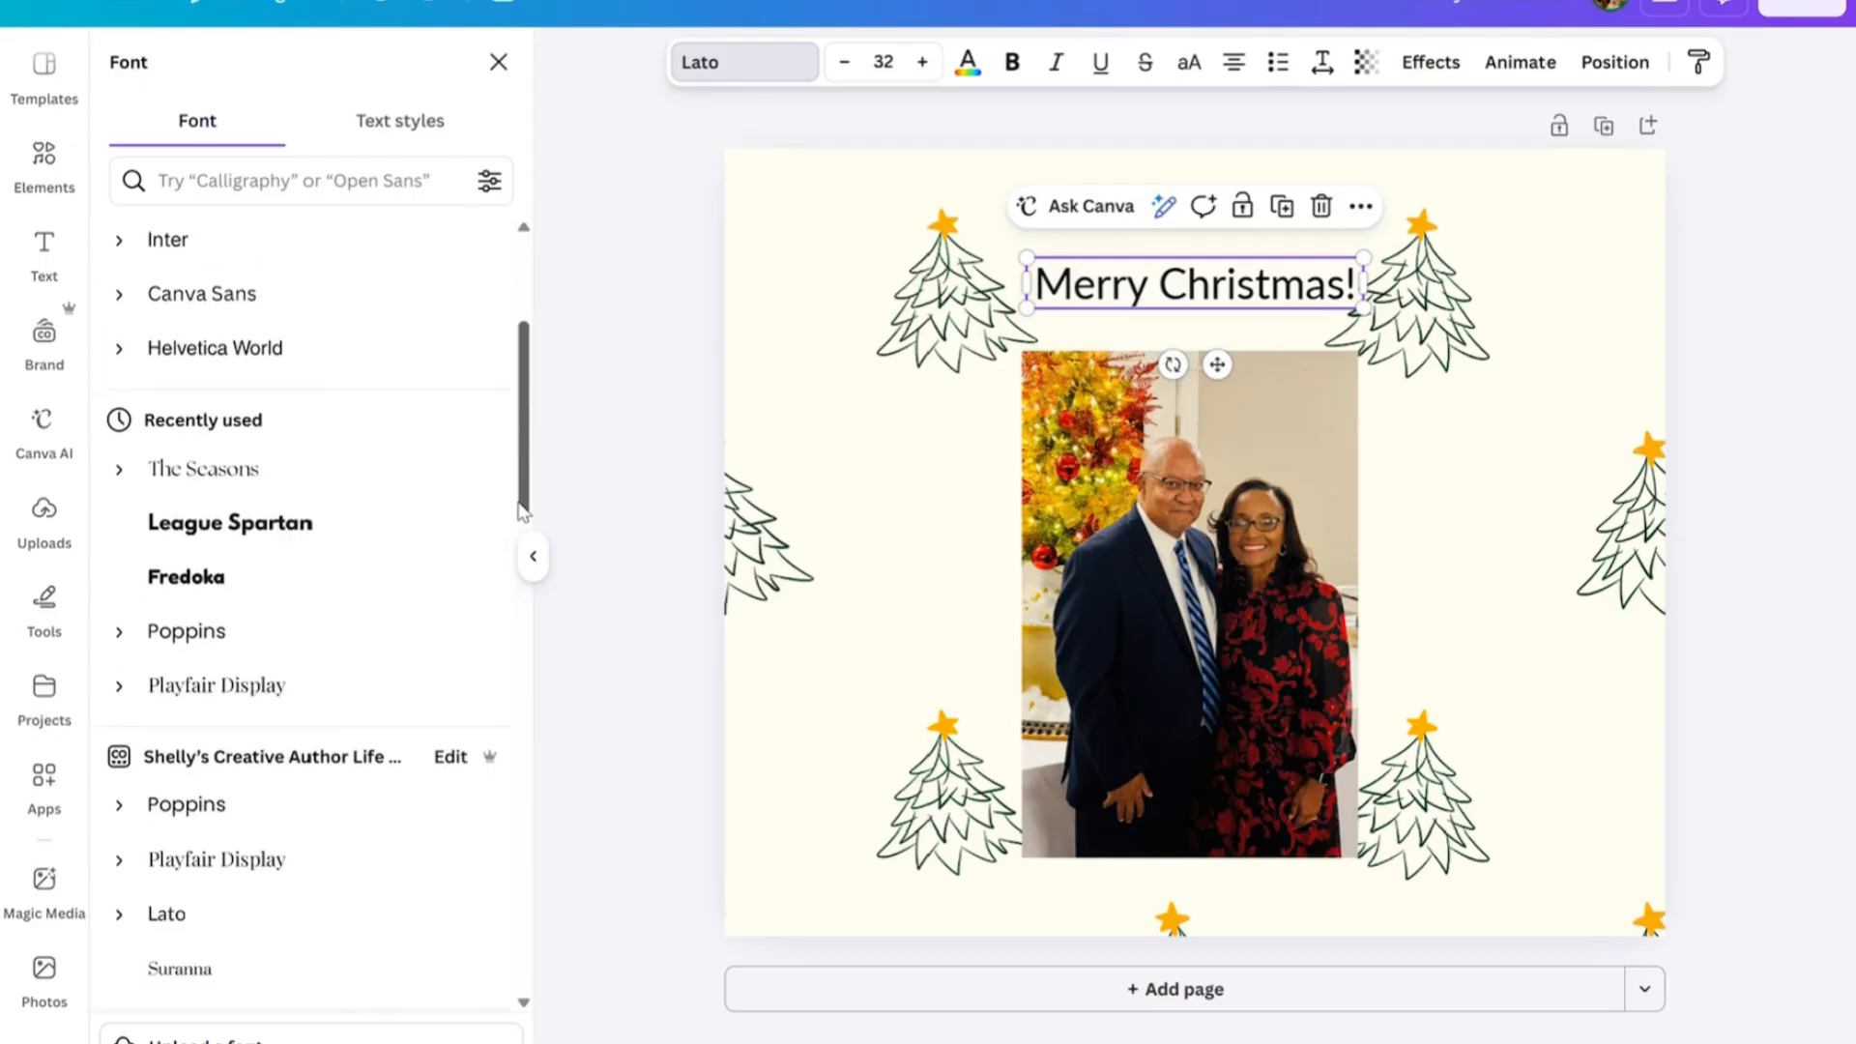
left_click(250, 472)
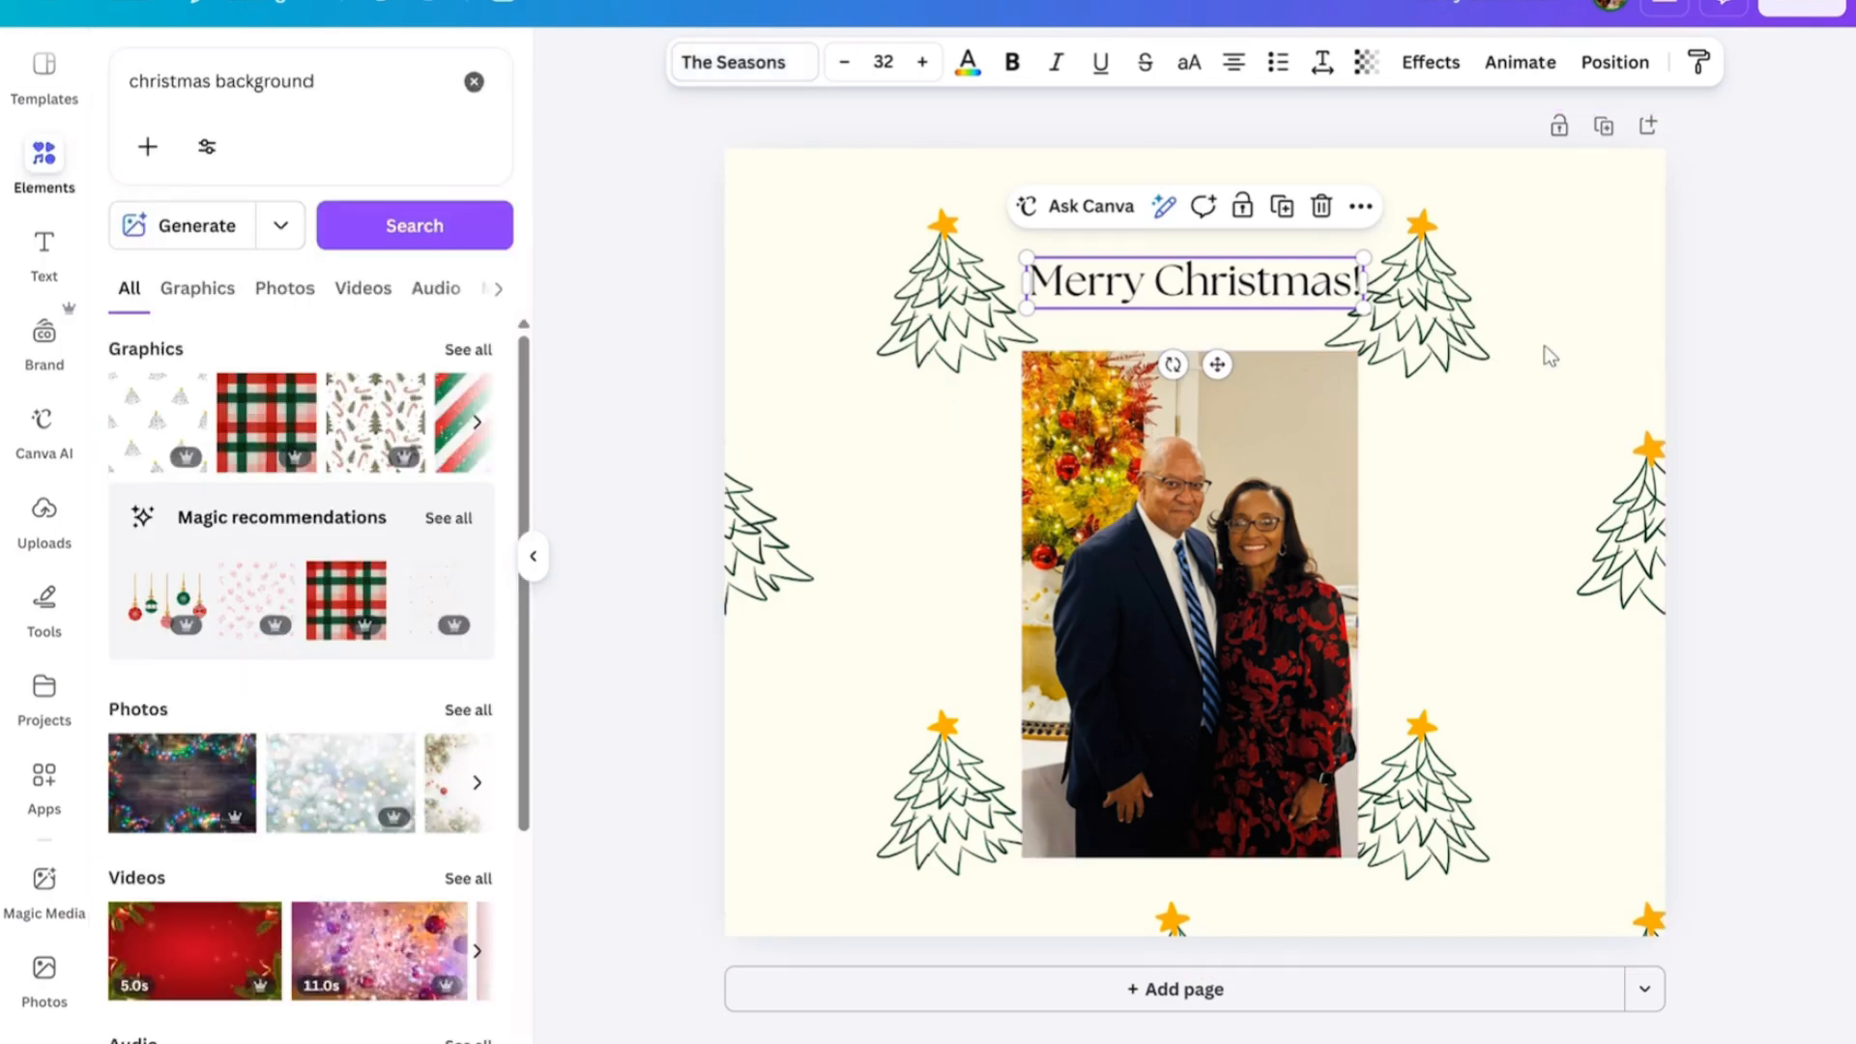
left_click(635, 568)
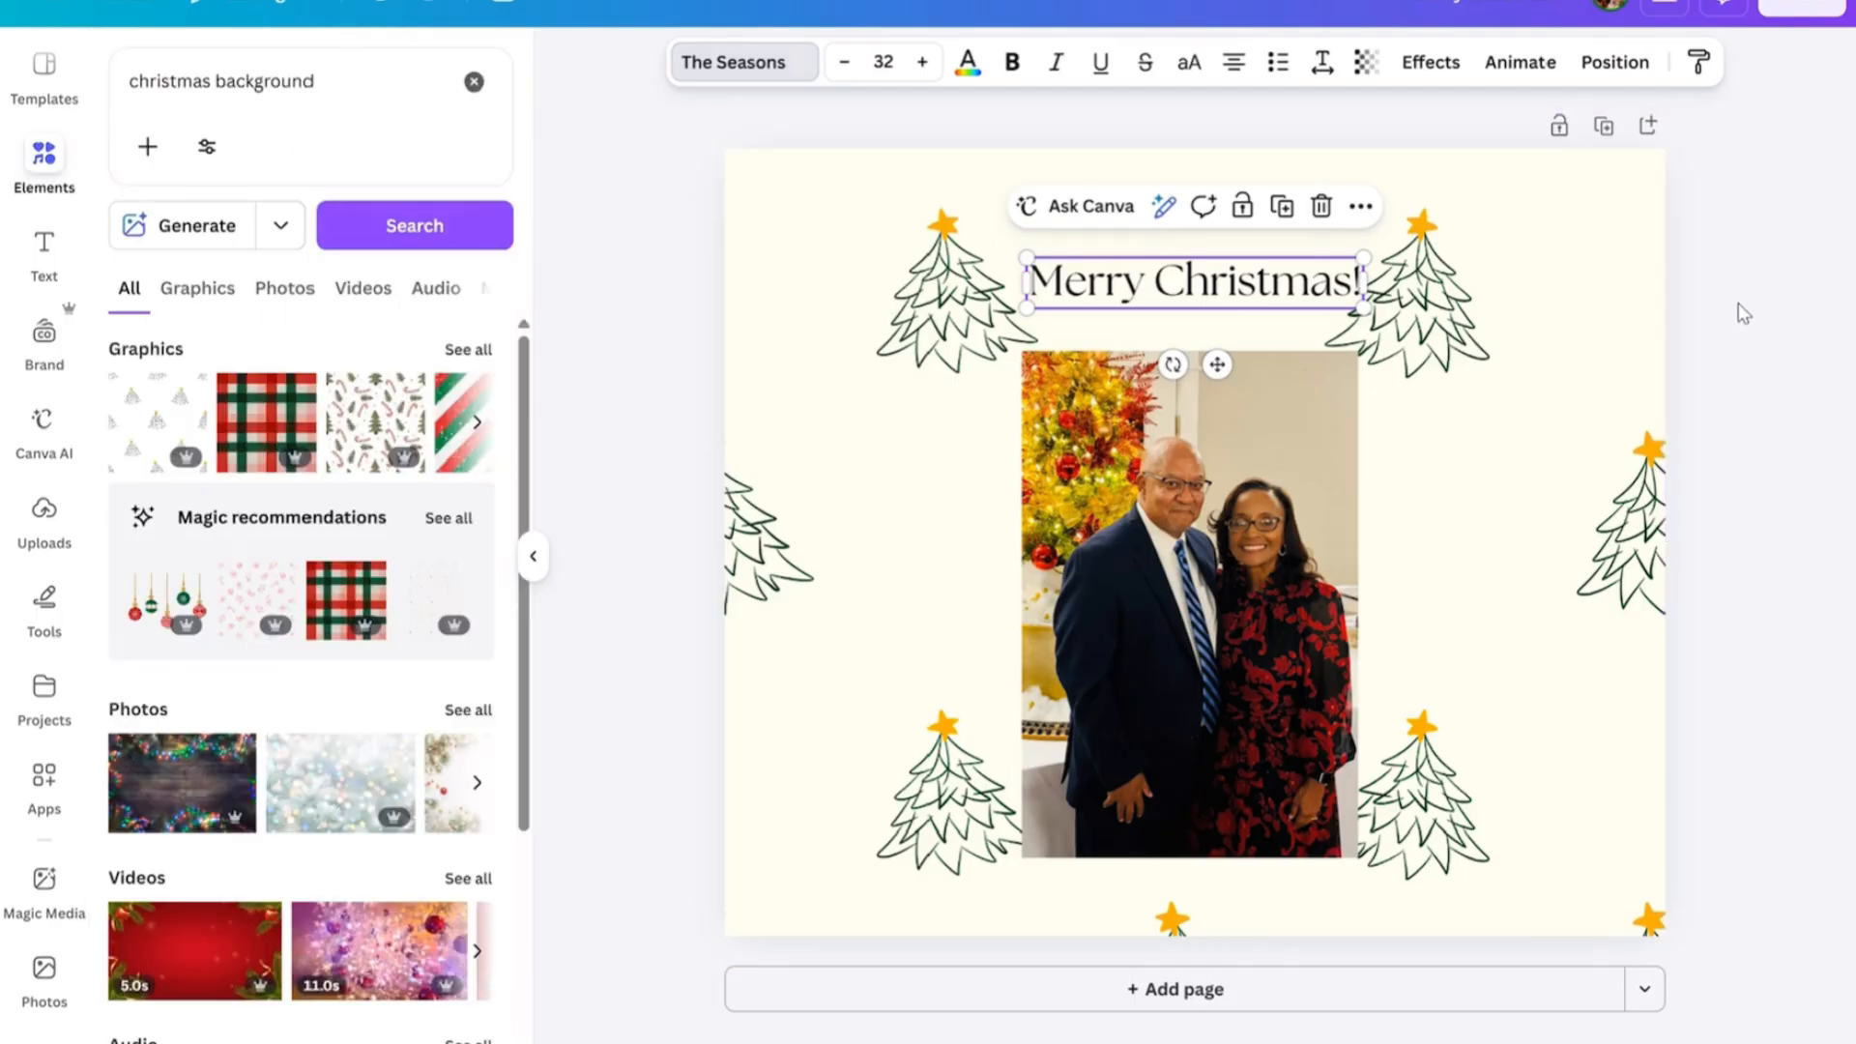
left_click(635, 569)
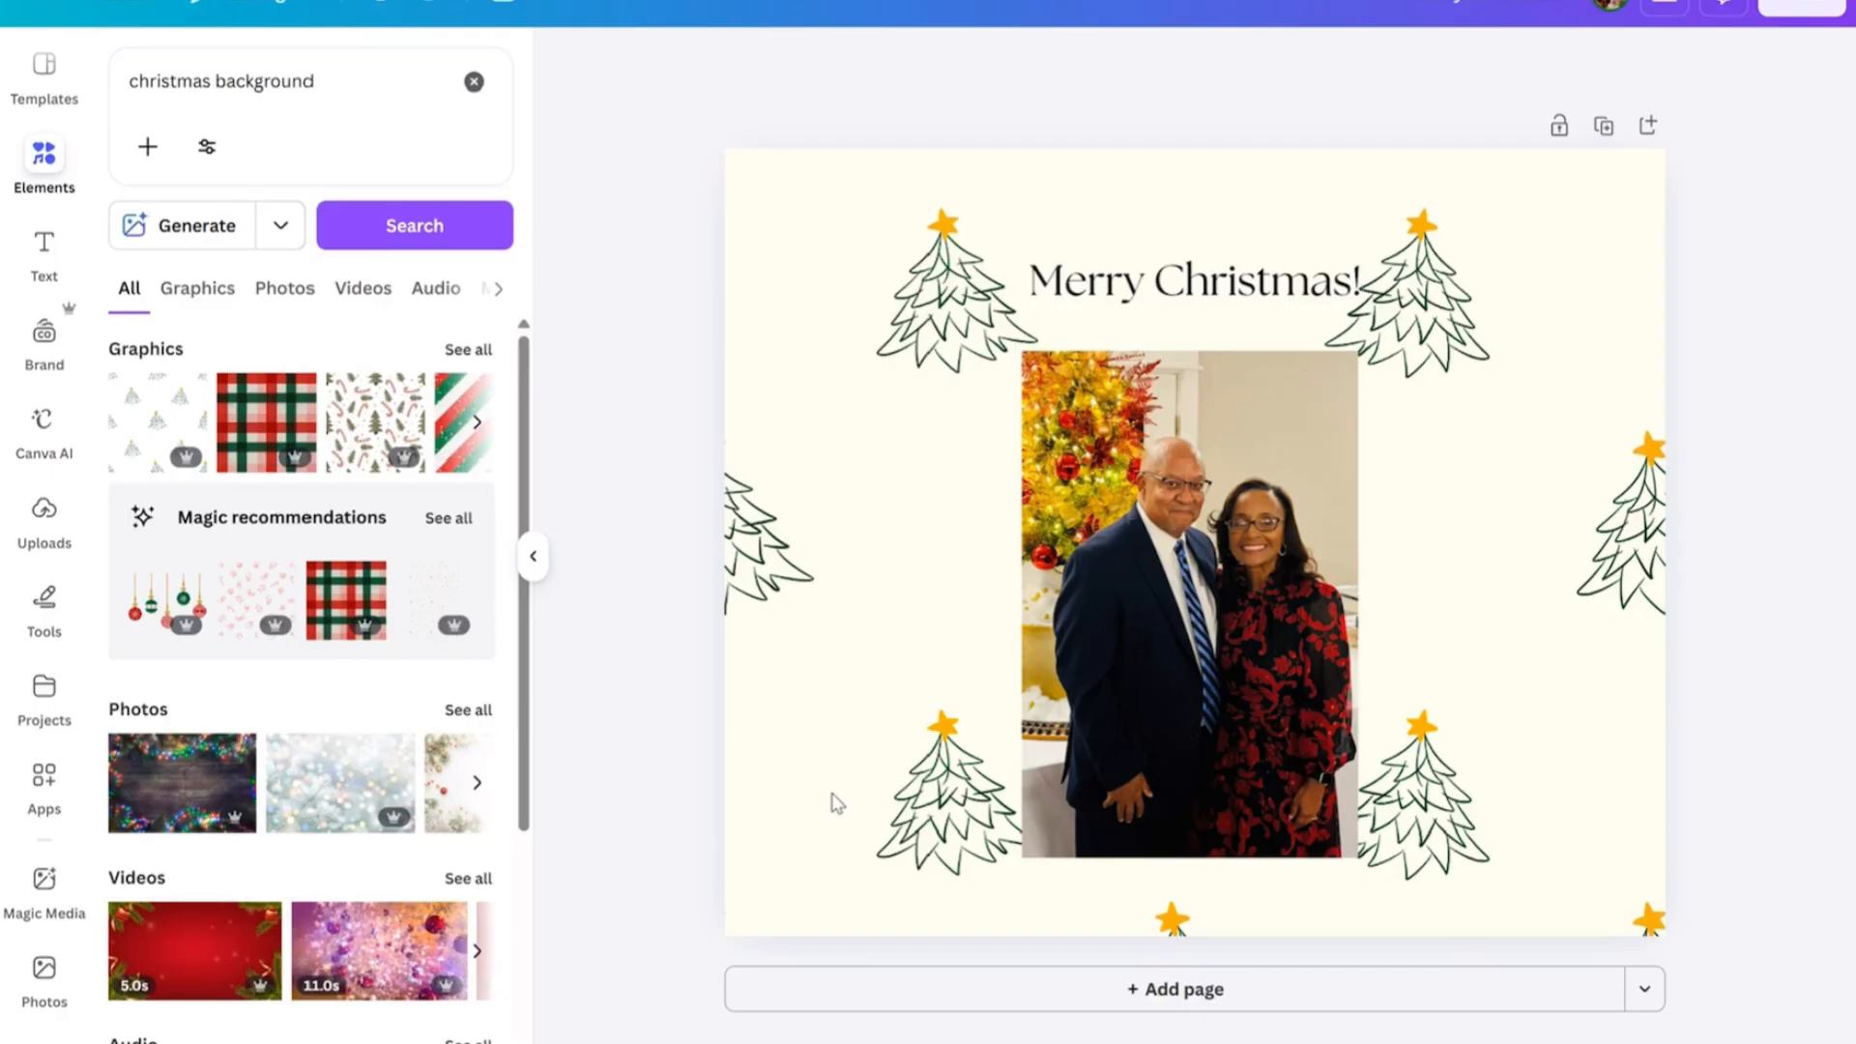